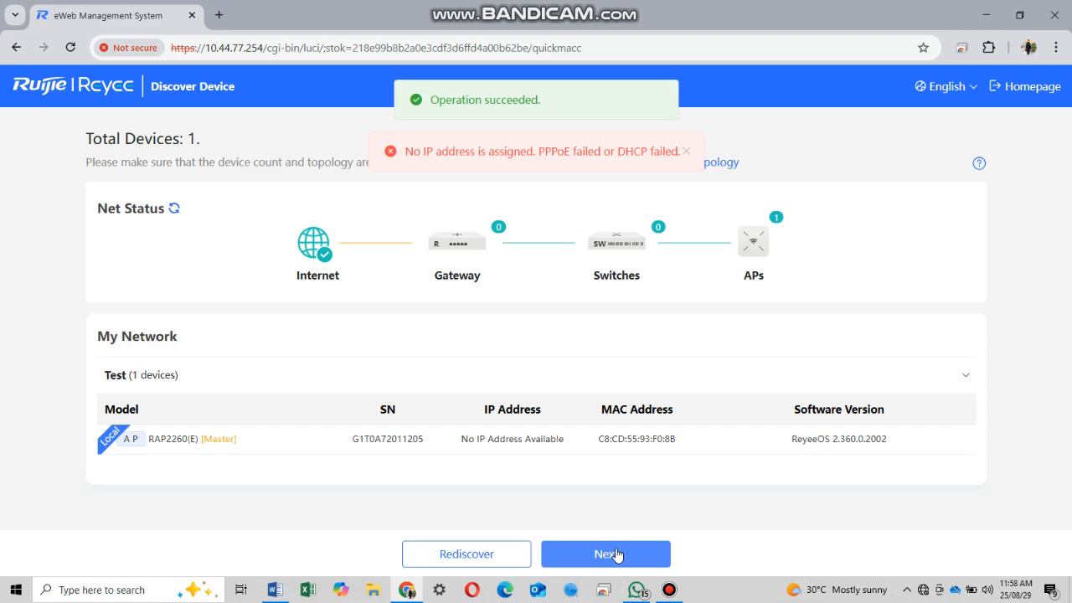
# - Keep DHCP as the internet plan, name the project Test-VLAN, and create the network
pyautogui.click(617, 555)
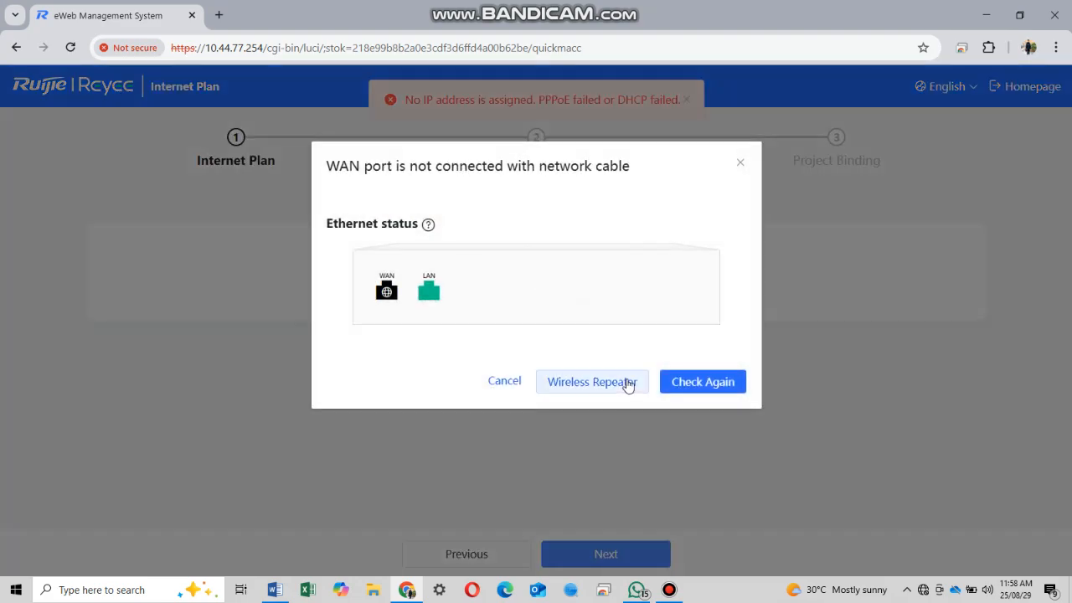
pyautogui.click(499, 381)
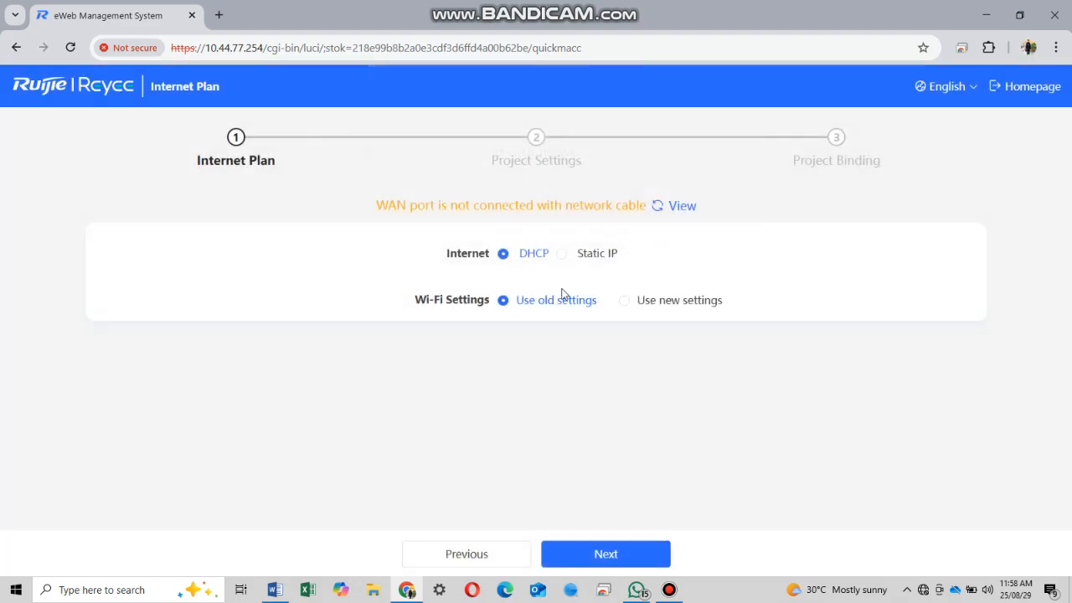
pyautogui.click(617, 548)
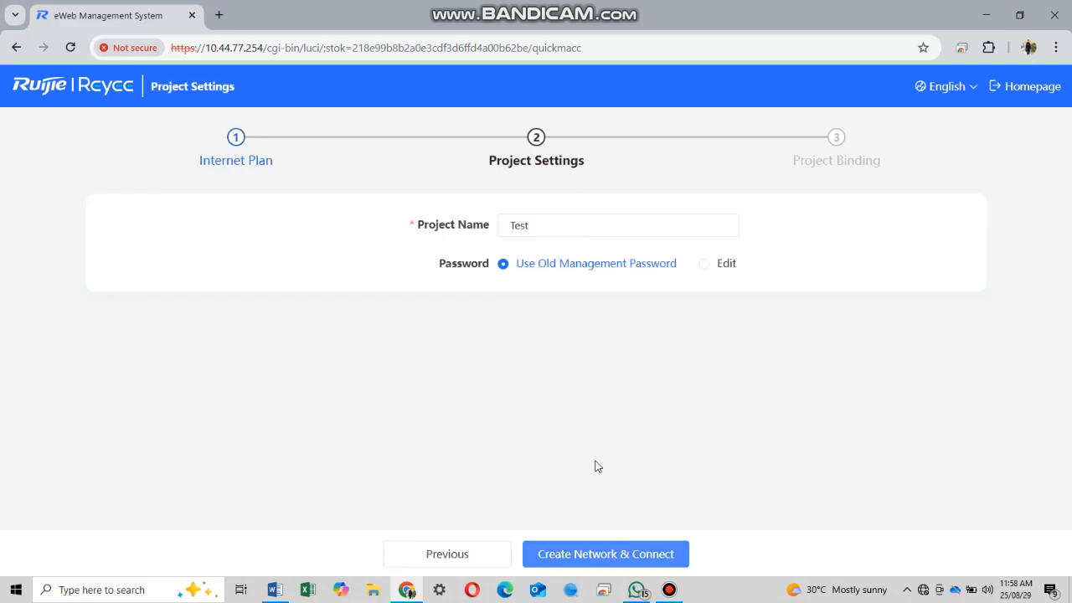
pyautogui.click(573, 226)
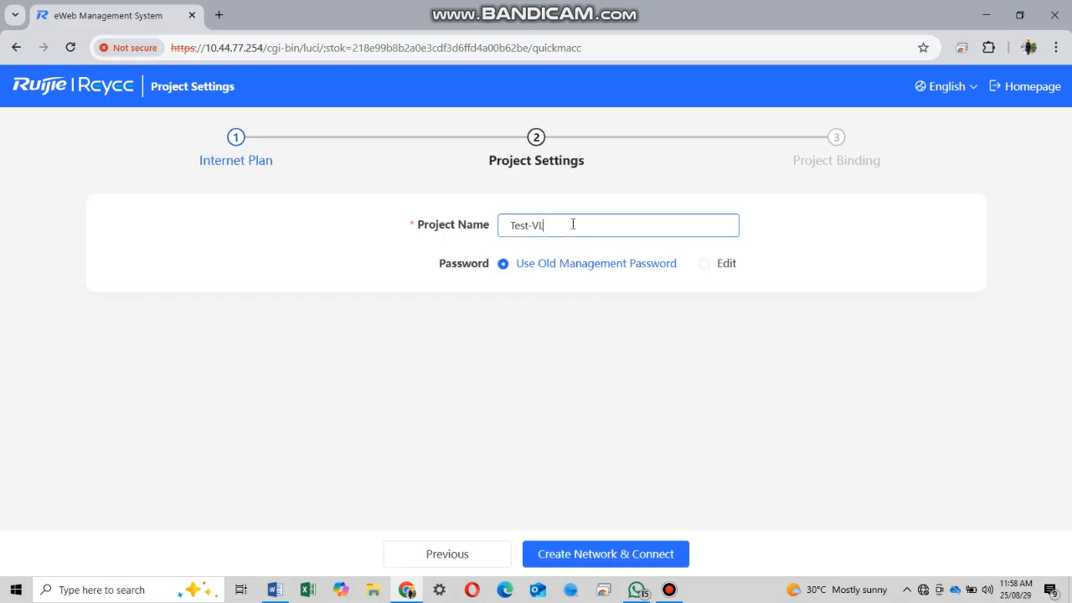
pyautogui.click(644, 549)
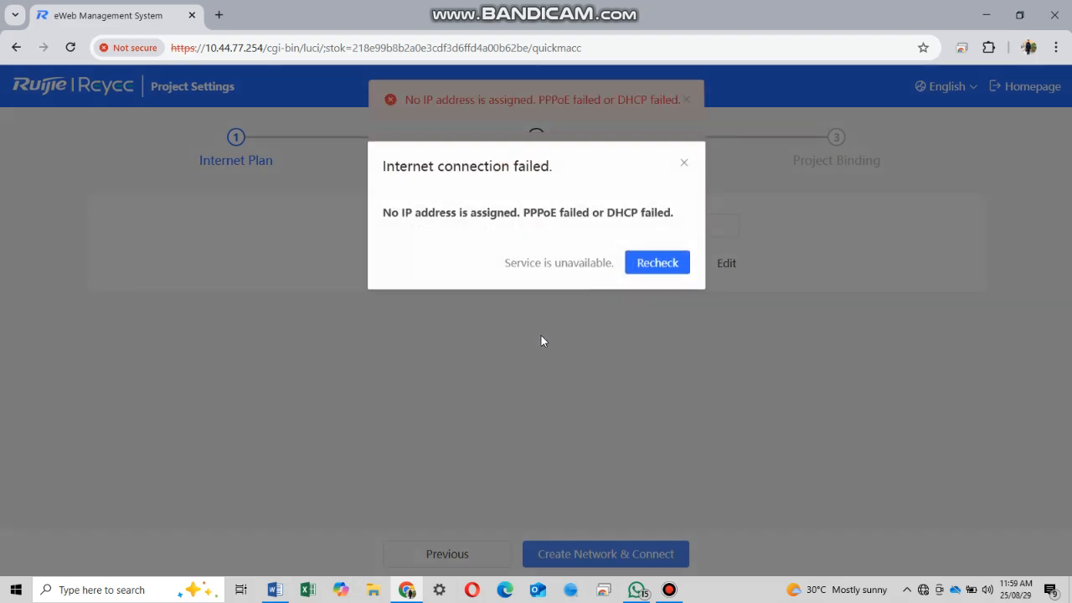
# - Dismiss the failure notice and open the RAP2260(E) details from the refreshed Devices list
pyautogui.click(560, 265)
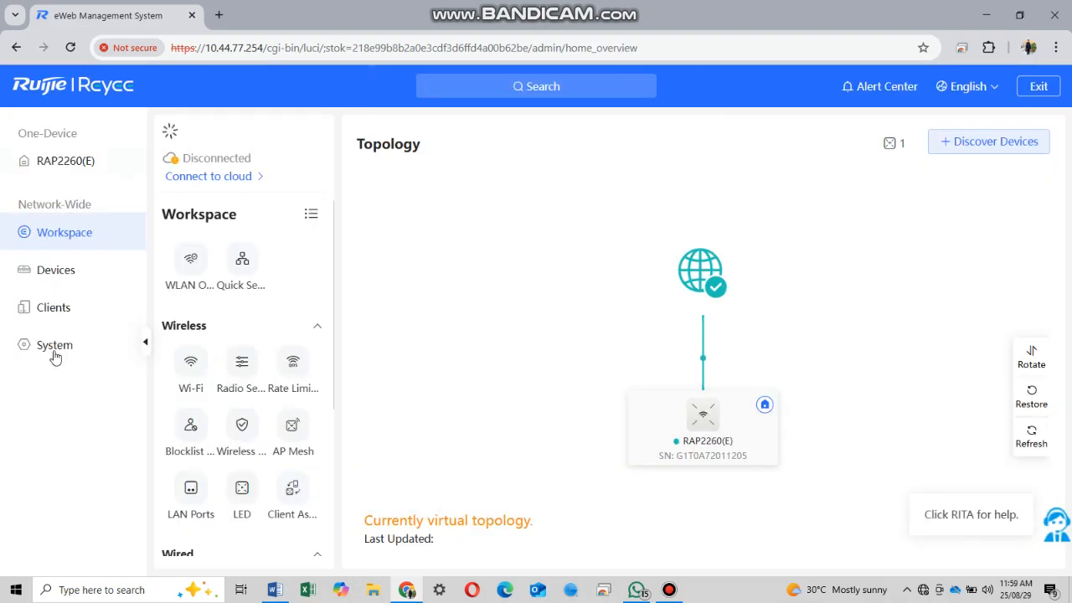
pyautogui.click(40, 277)
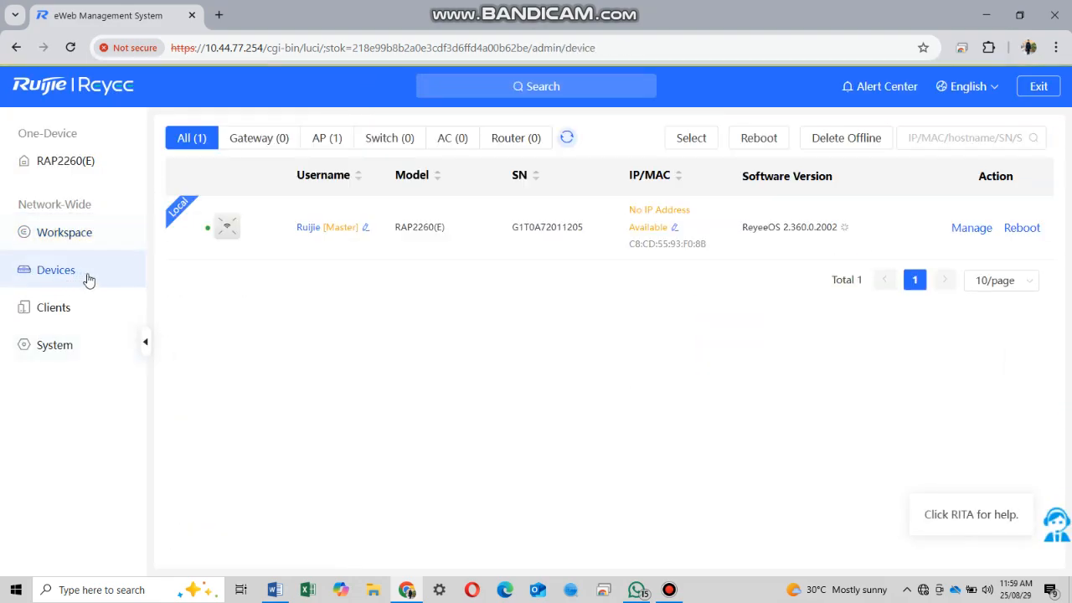
pyautogui.click(567, 137)
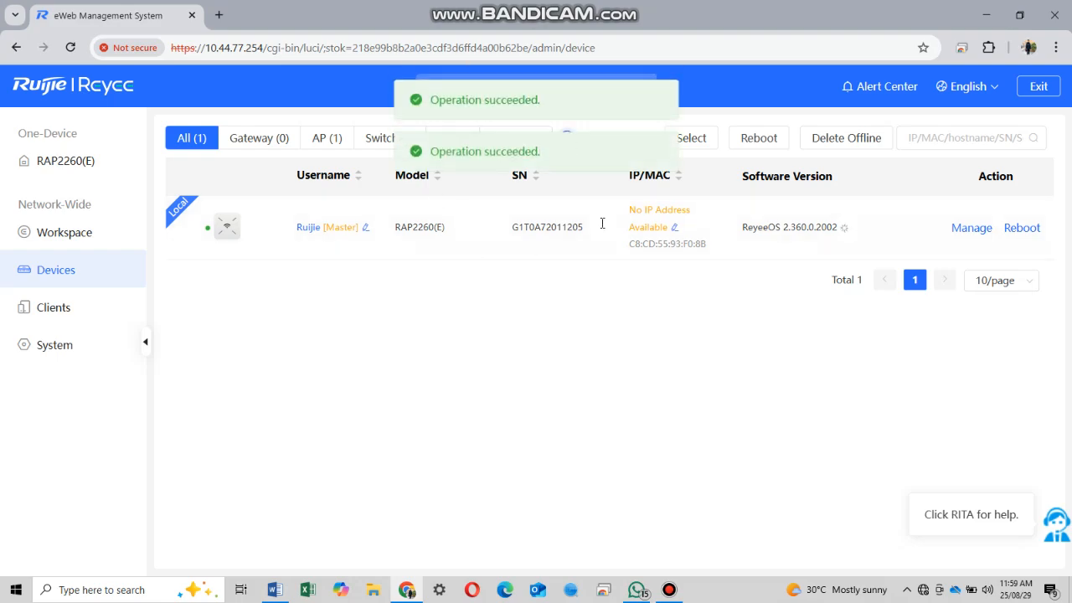
pyautogui.click(224, 227)
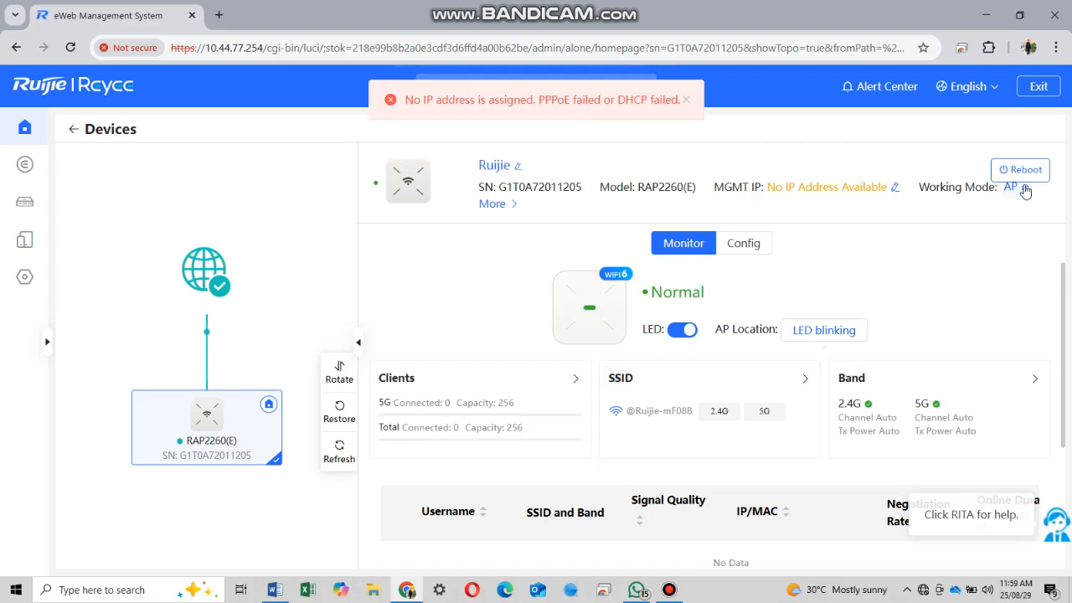
# - Switch the RAP2260(E) working mode from AP to Router and confirm the change
pyautogui.click(1024, 189)
pyautogui.click(888, 247)
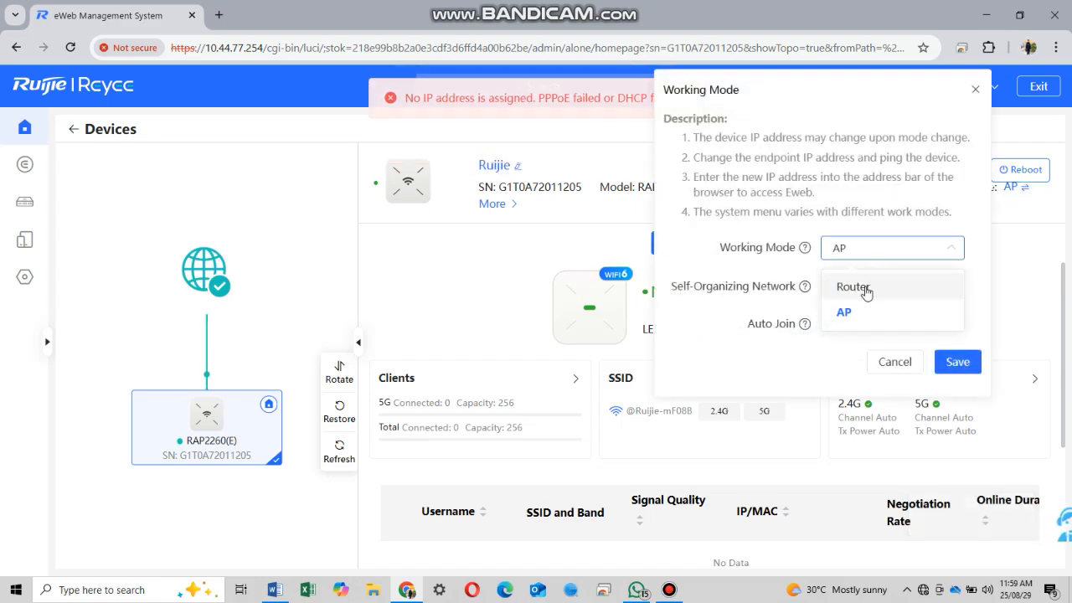
pyautogui.click(863, 288)
pyautogui.click(959, 400)
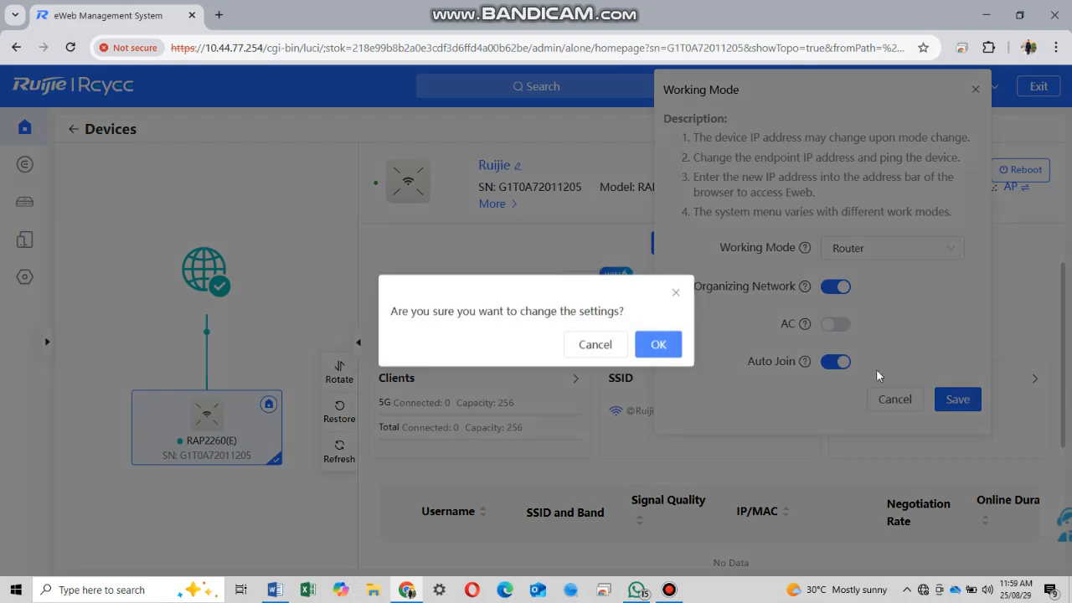
pyautogui.click(674, 346)
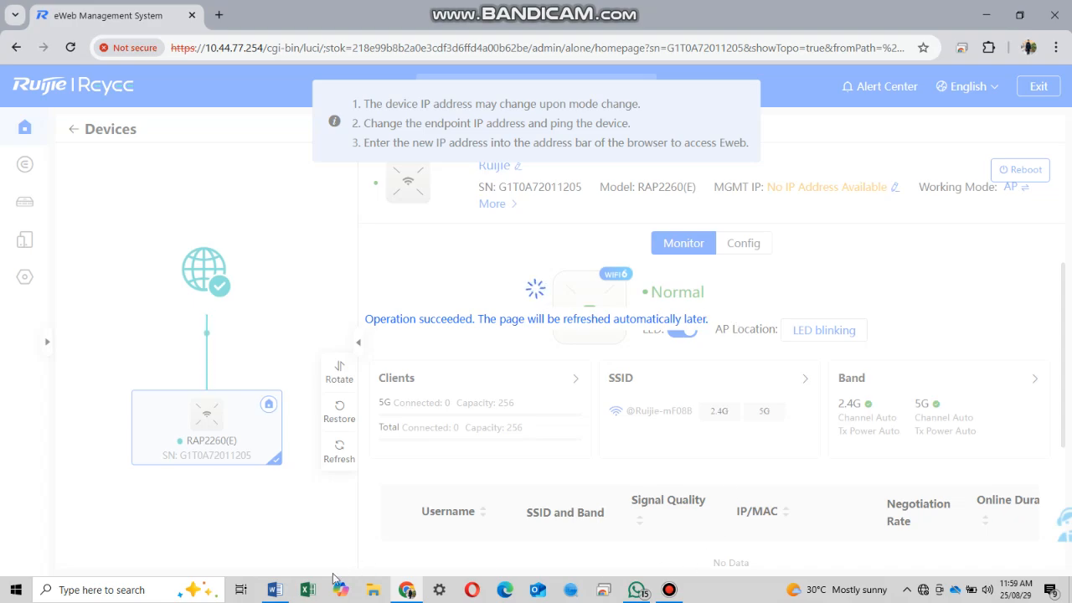
pyautogui.click(275, 590)
# - Add a line under 10.44.77.254 noting the AP's default LAN IP 192.168.120.1 and default DHCP
pyautogui.click(520, 450)
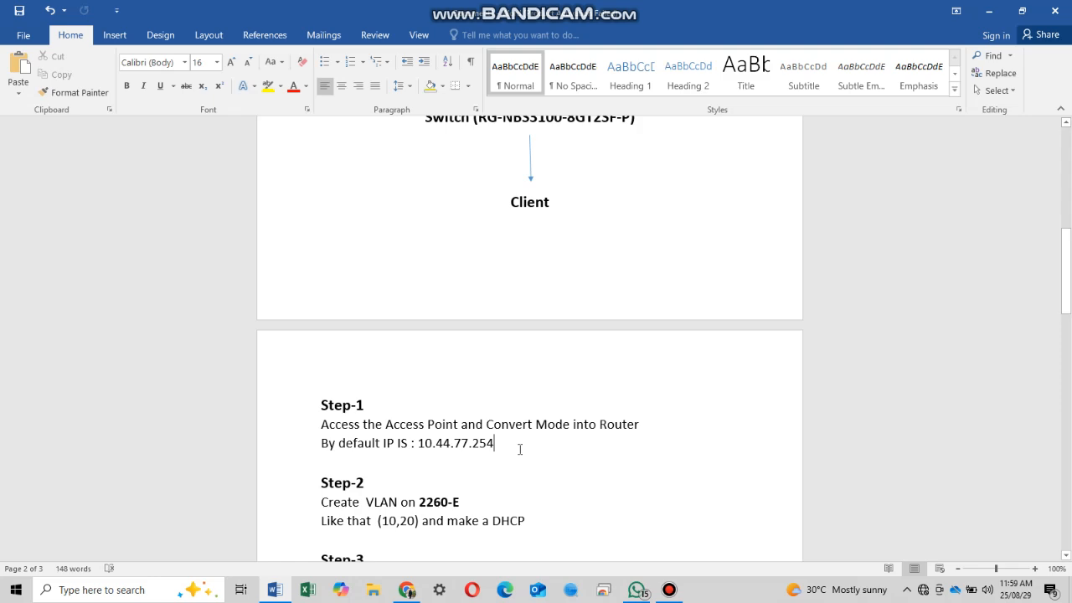
pyautogui.press('Return')
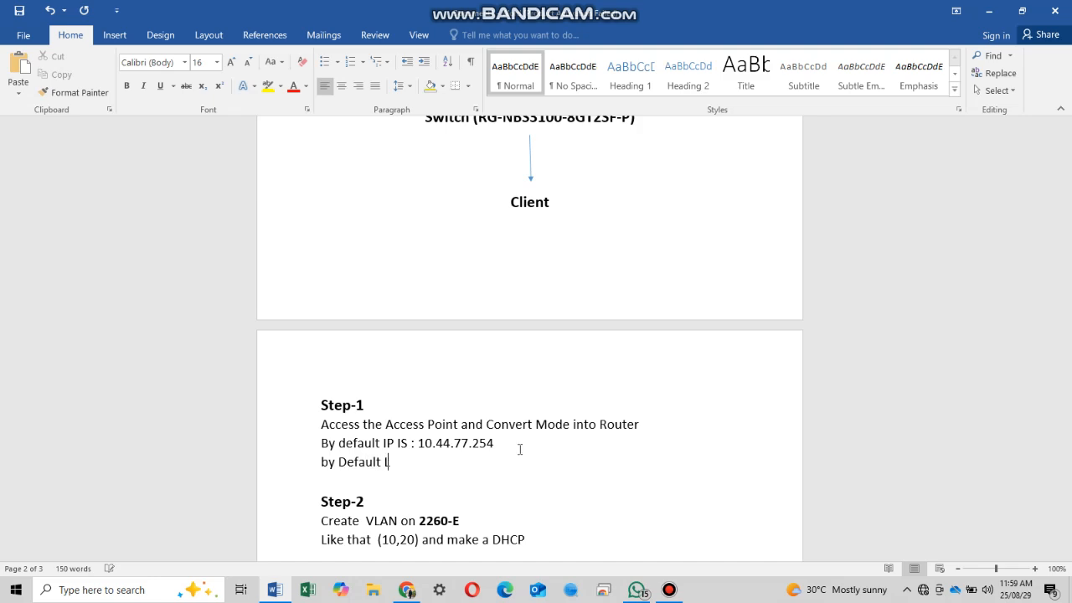
pyautogui.write('by Default LAN iIP')
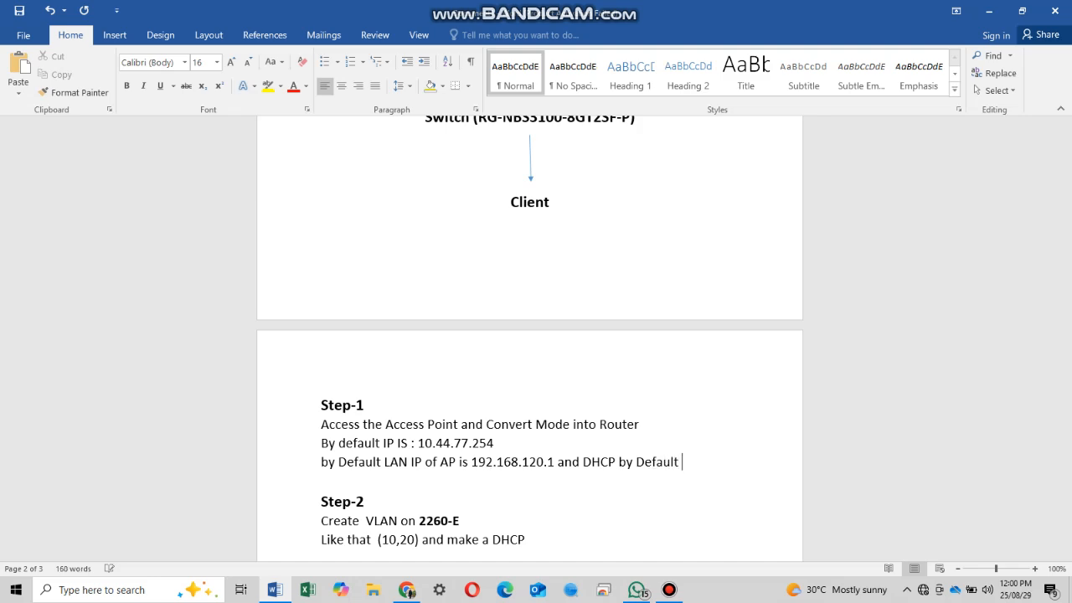
# - Bring up Windows Network & Internet settings from the taskbar network icon
pyautogui.click(407, 590)
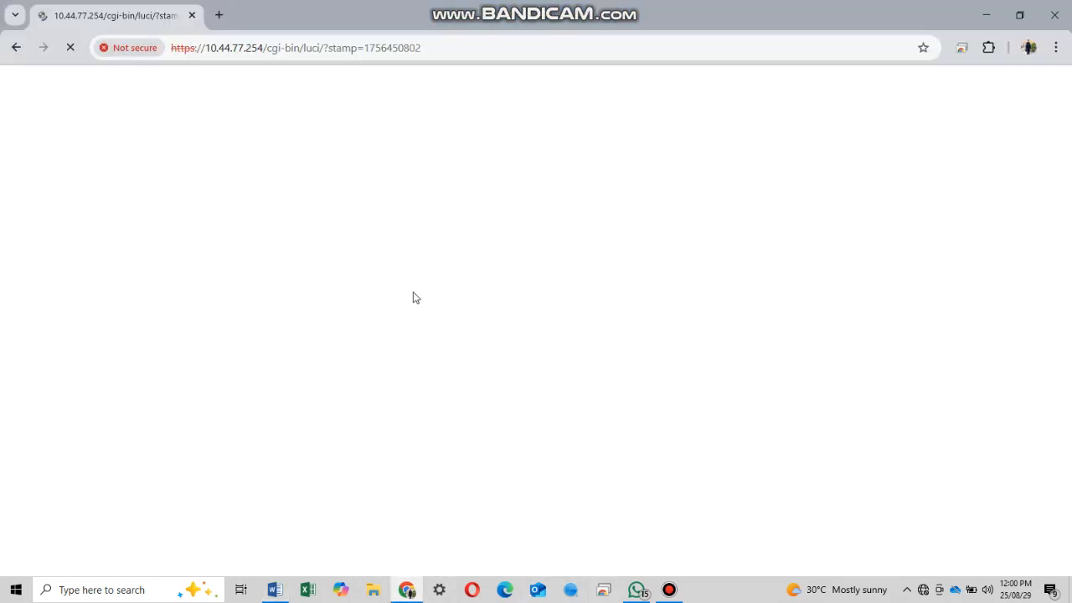
pyautogui.click(923, 590)
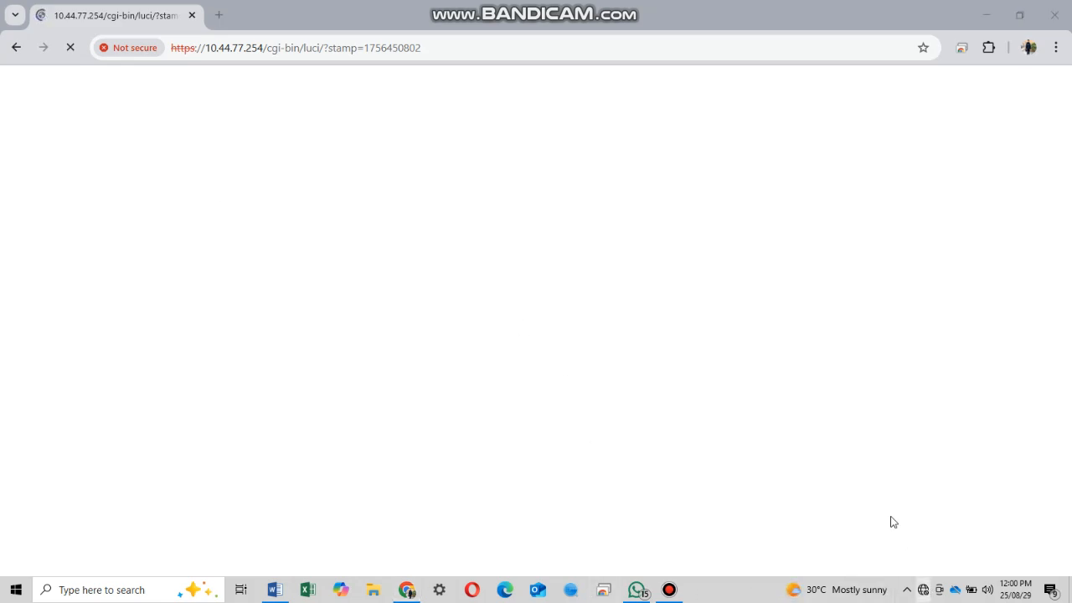
pyautogui.click(899, 503)
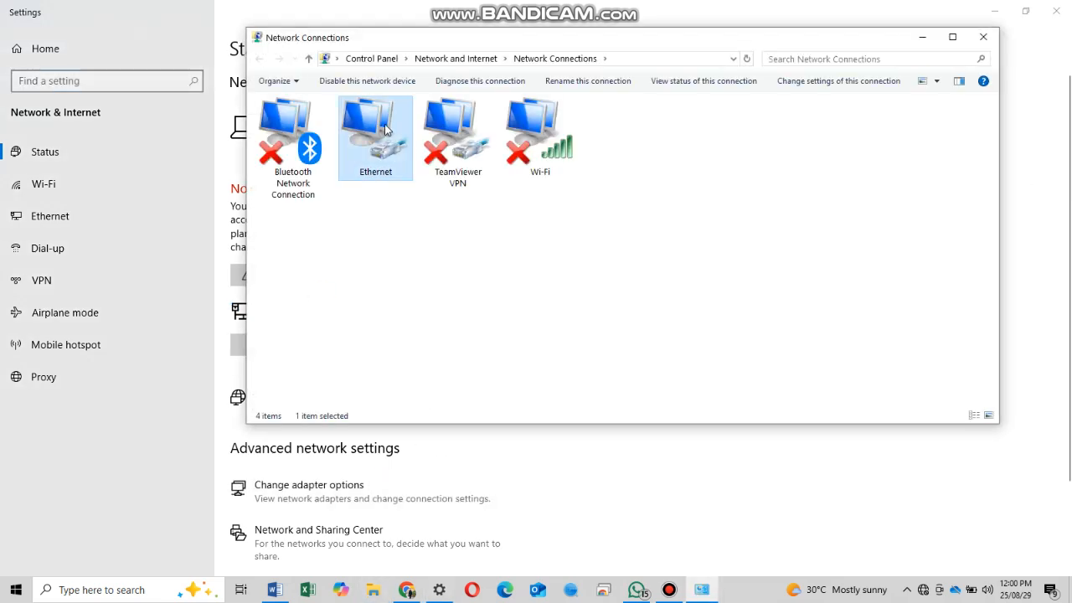
# - Set the Ethernet adapter's IPv4 to obtain IP and DNS server addresses automatically
pyautogui.rightClick(386, 127)
pyautogui.click(443, 256)
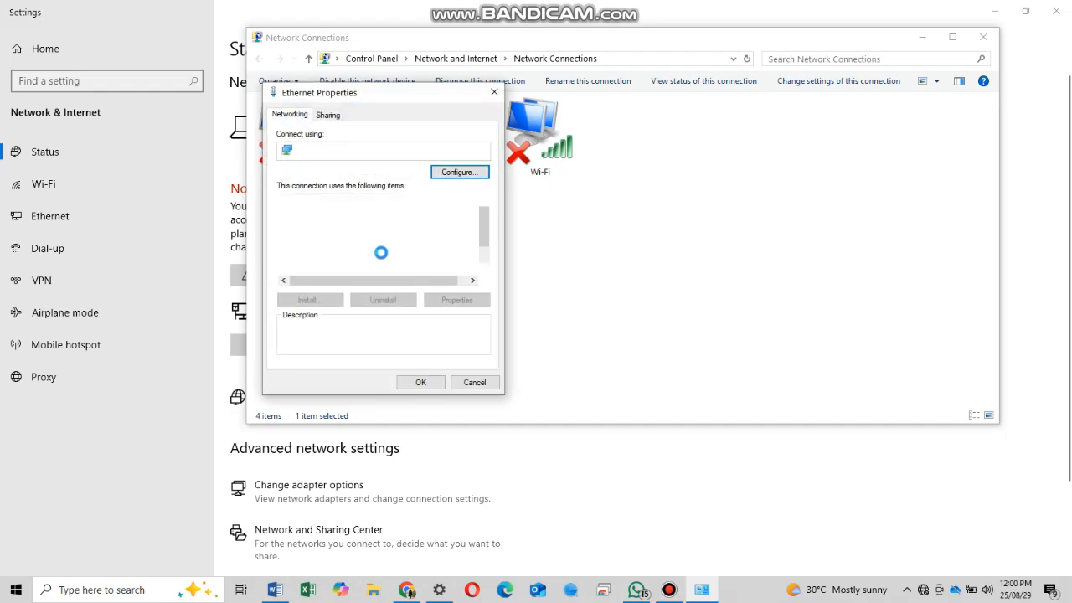
pyautogui.doubleClick(381, 250)
pyautogui.click(346, 226)
pyautogui.click(356, 316)
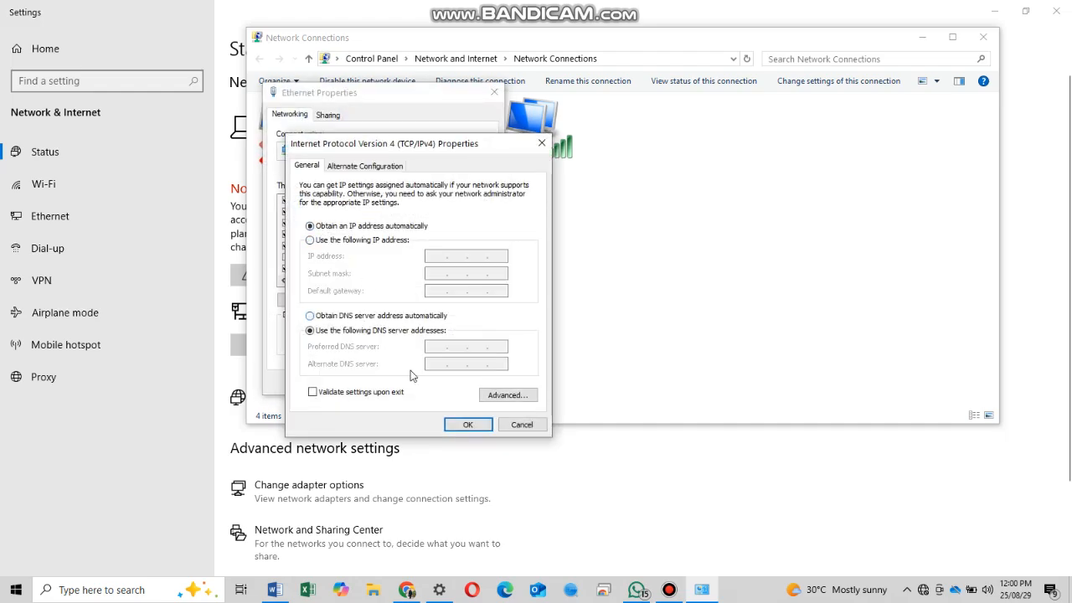
pyautogui.click(470, 425)
pyautogui.click(421, 384)
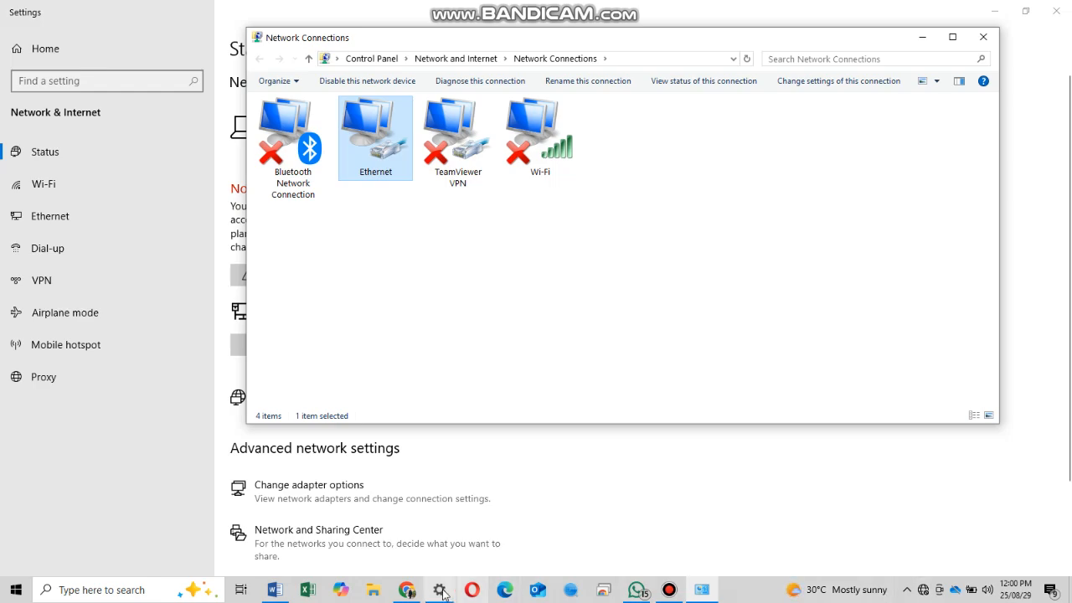
pyautogui.click(409, 590)
# - Load 192.168.120.1 in a new tab and log in with the default password
pyautogui.click(217, 15)
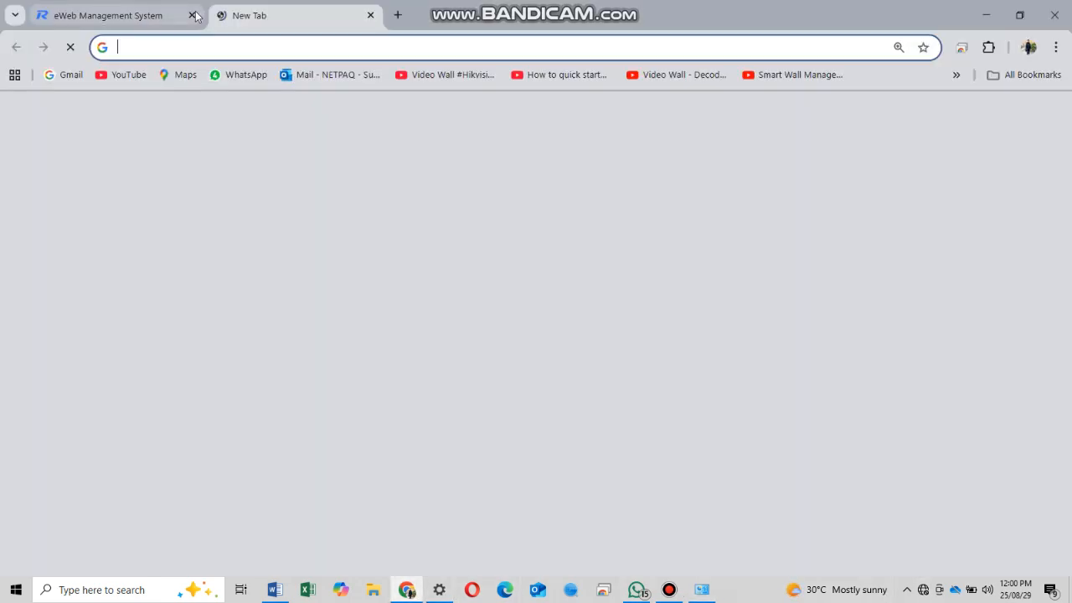
pyautogui.click(216, 47)
pyautogui.write('192.168')
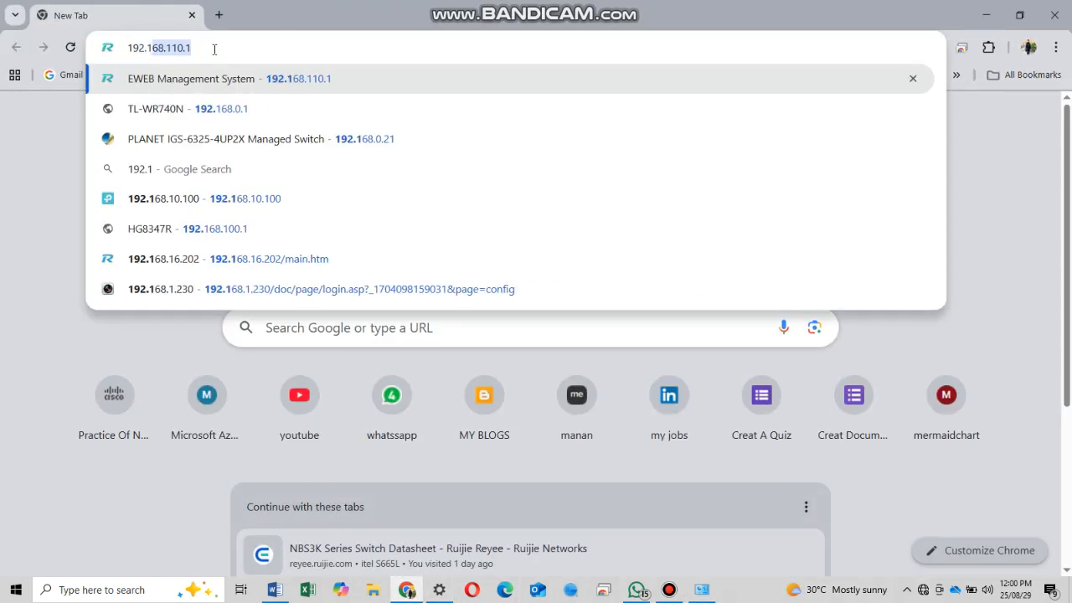
pyautogui.write('.120.1')
pyautogui.press('Return')
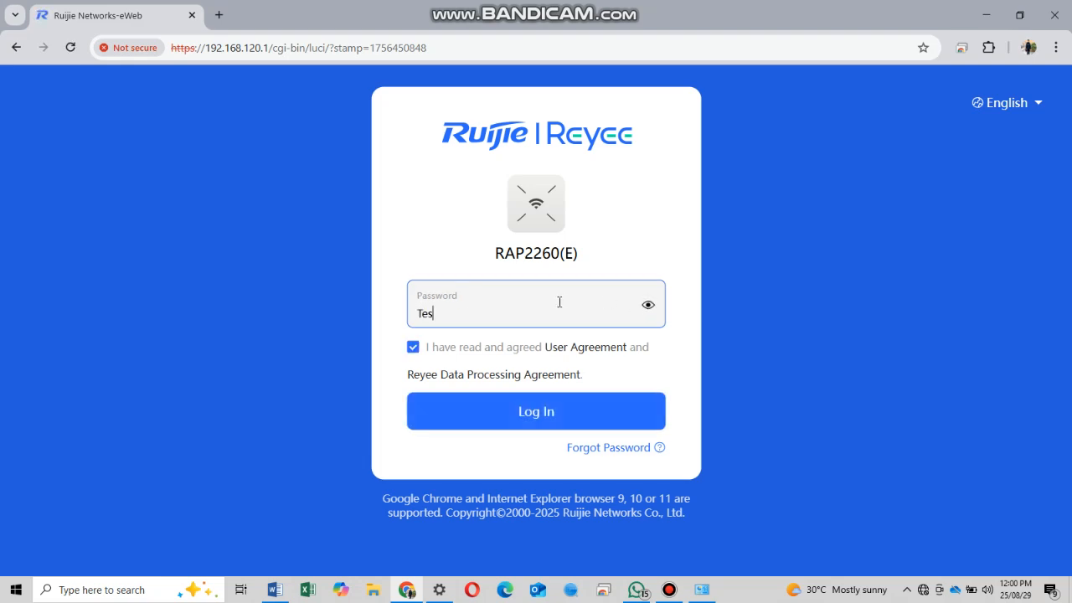
pyautogui.click(515, 408)
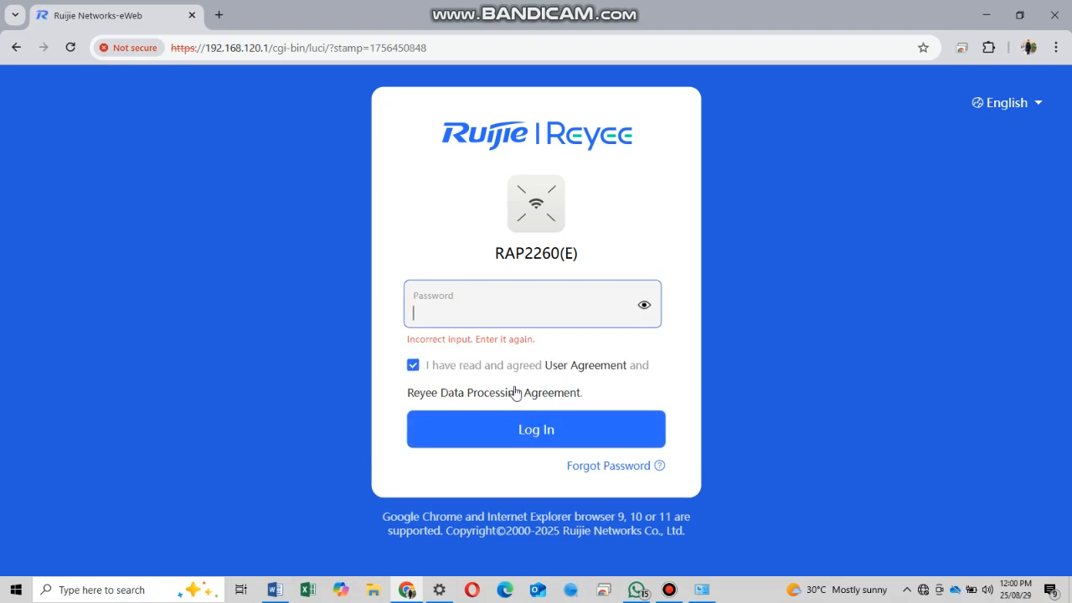
pyautogui.write('ad')
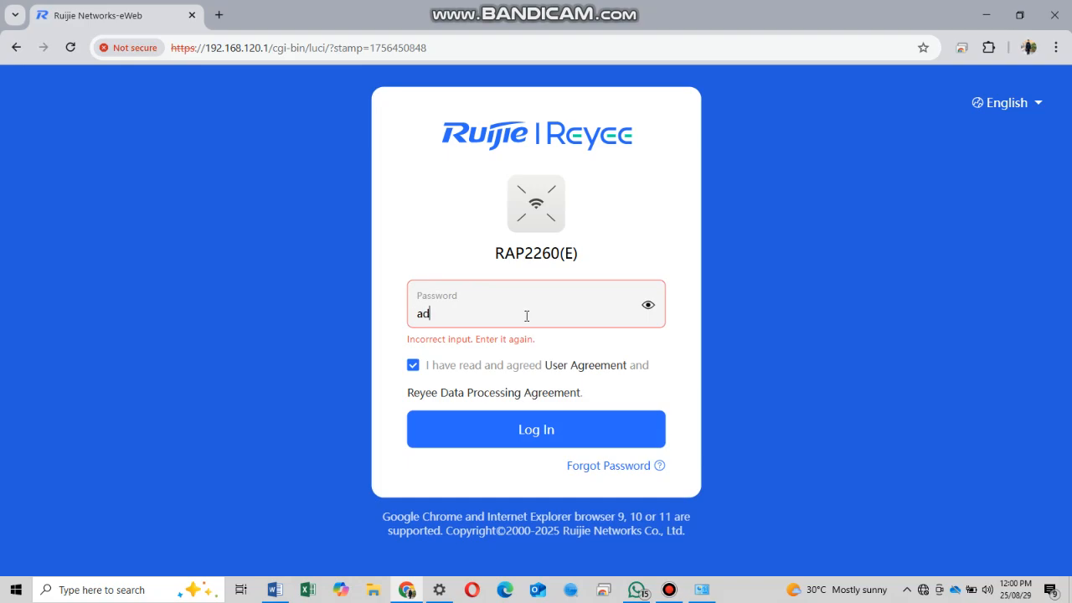
pyautogui.write('min')
pyautogui.press('Return')
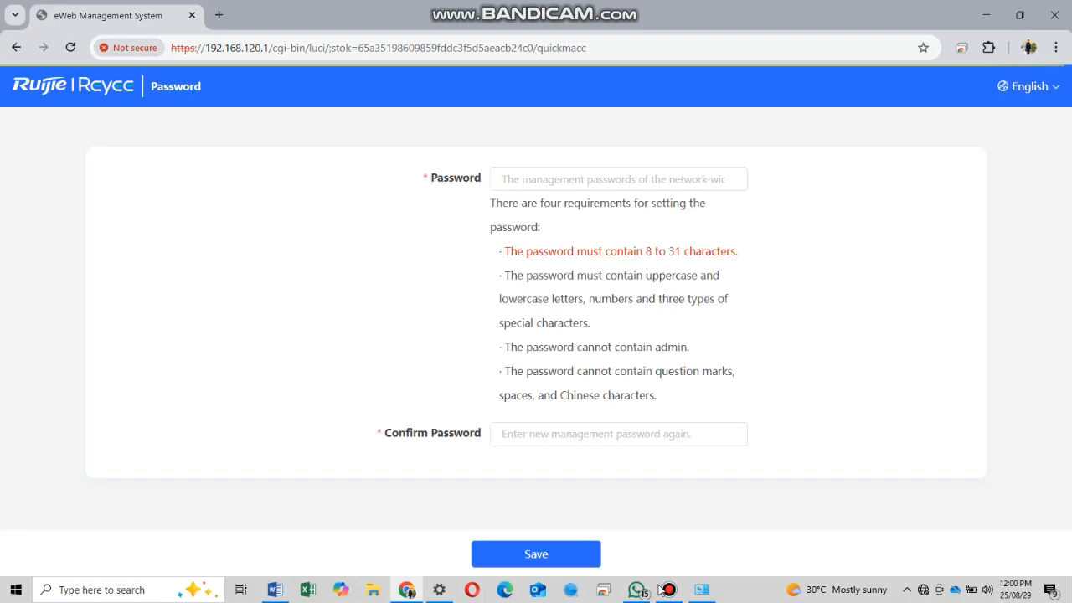
# - Set and confirm a new management password, then save to reach device discovery
pyautogui.click(614, 178)
pyautogui.write('****')
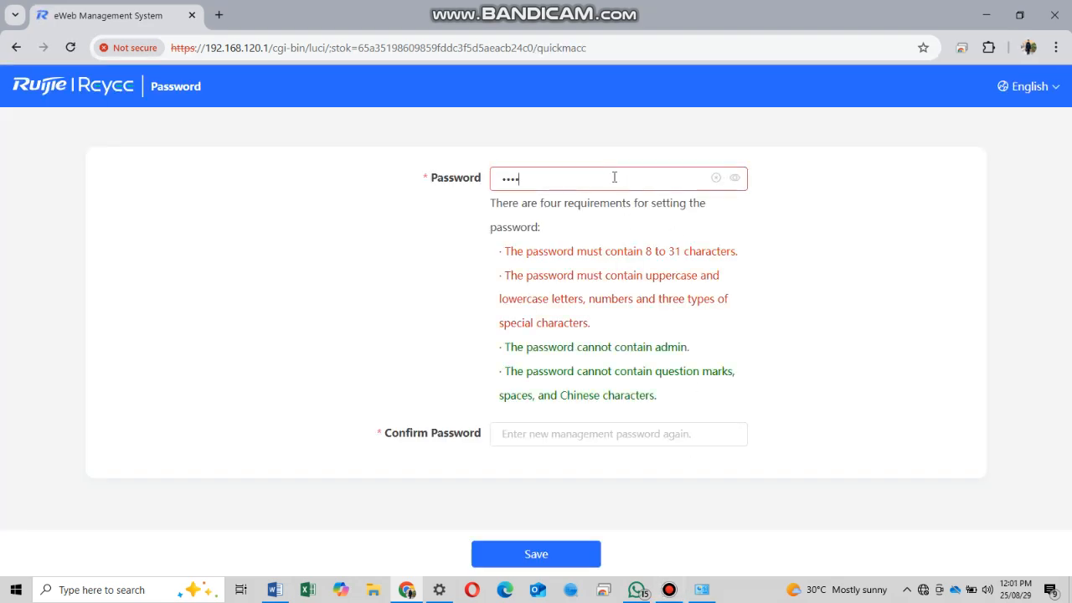
pyautogui.write('12345')
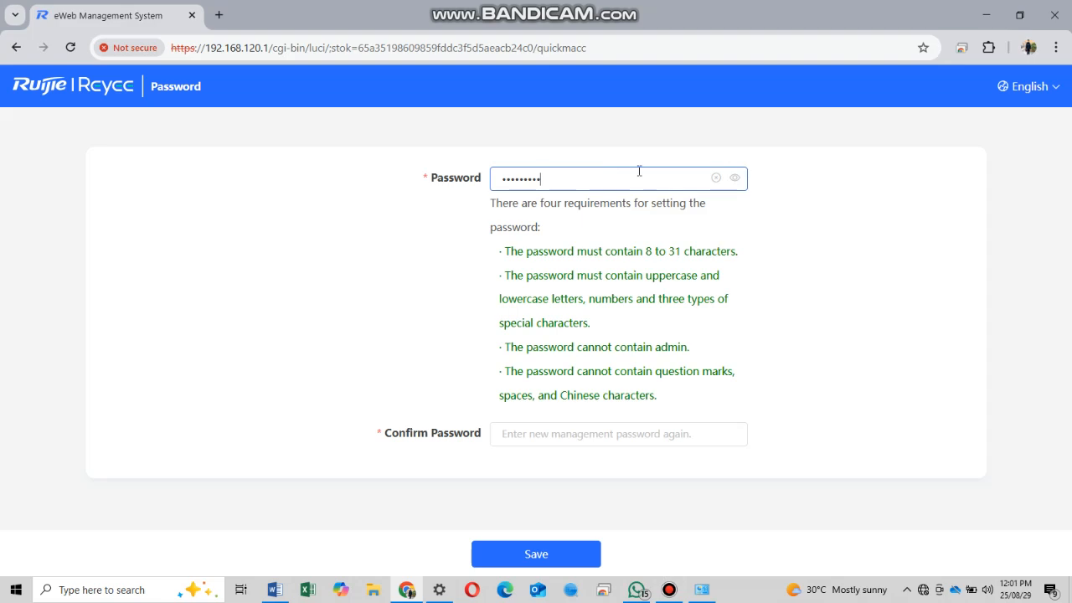
pyautogui.click(737, 178)
pyautogui.doubleClick(677, 171)
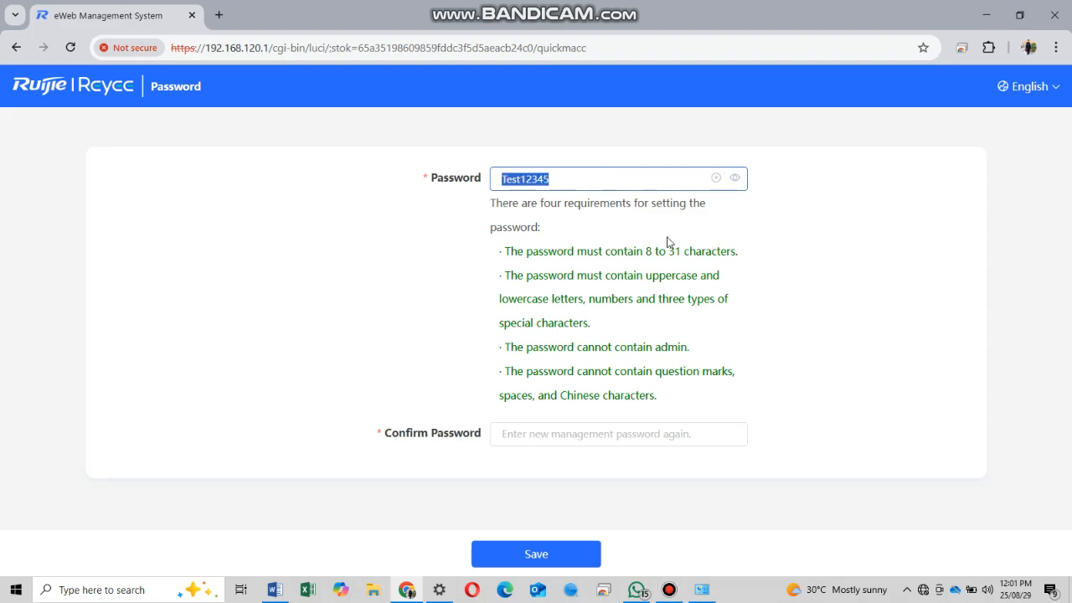
pyautogui.click(579, 434)
pyautogui.hotkey('ctrl', 'v')
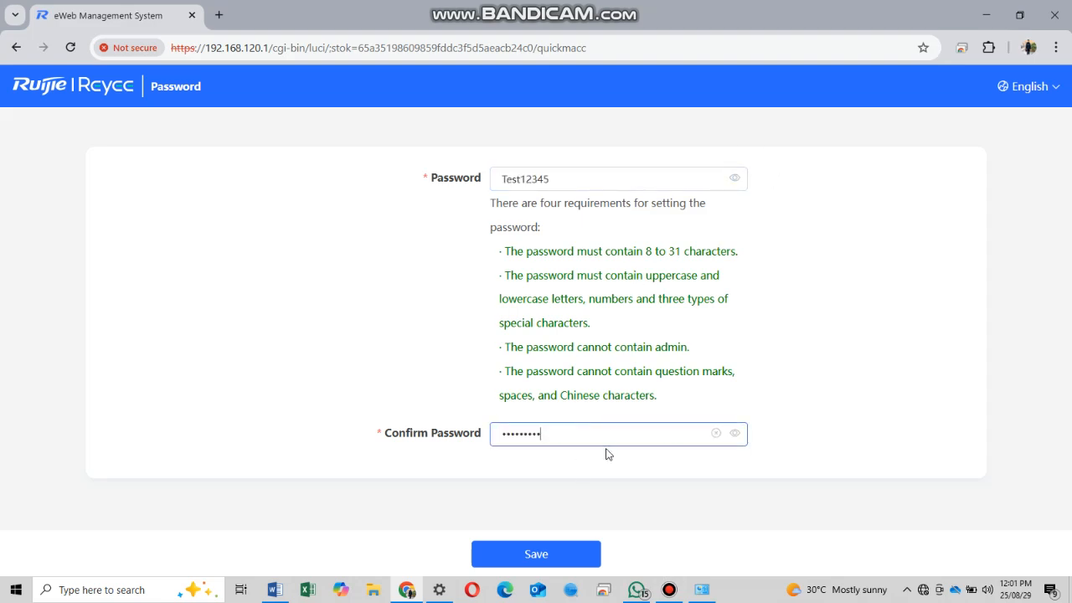
pyautogui.click(557, 546)
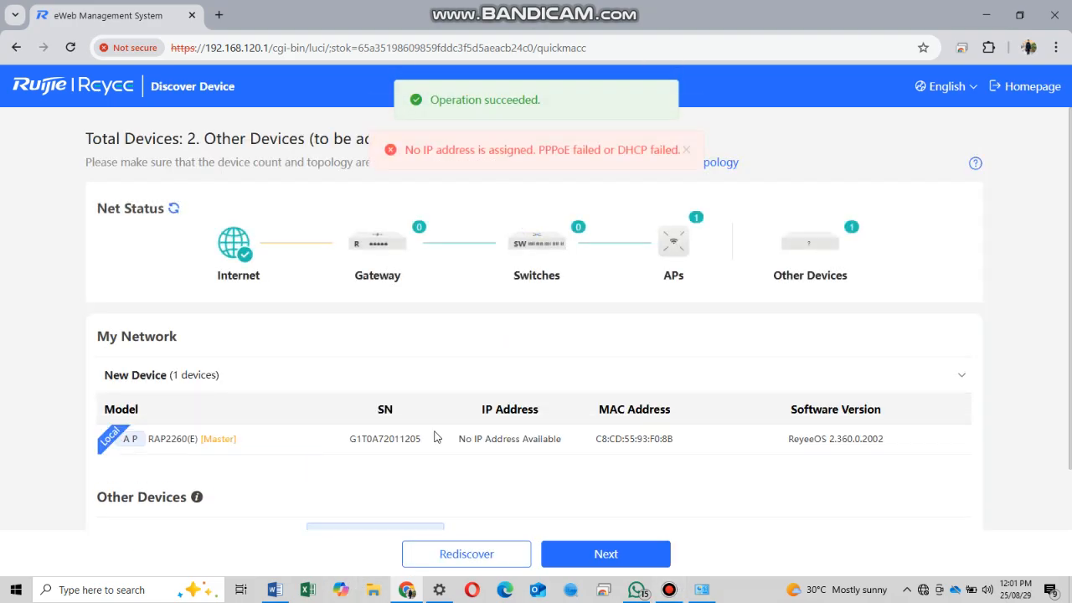
# - Add the NBS3100 switch from the Test network to My Network with its management password
pyautogui.scroll(-2, 565, 471)
pyautogui.tripleClick(249, 462)
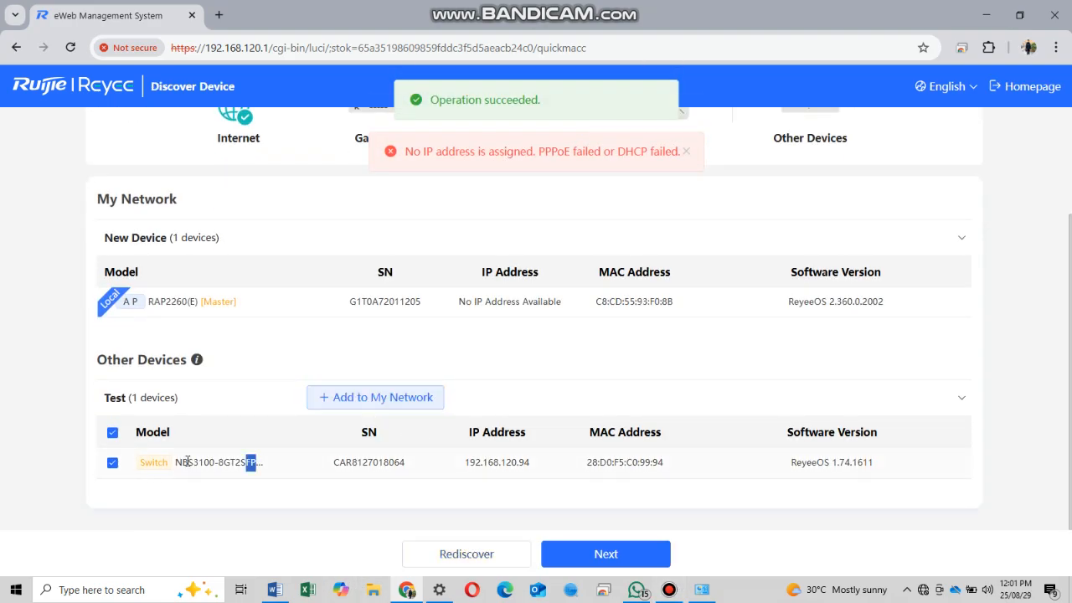
pyautogui.click(394, 399)
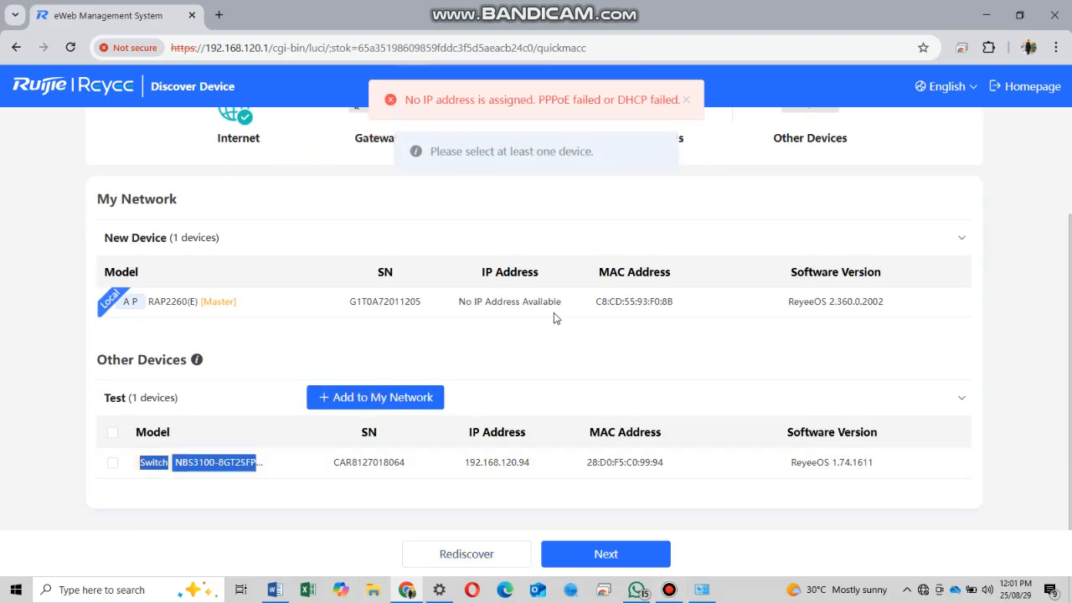
pyautogui.click(112, 462)
pyautogui.click(424, 397)
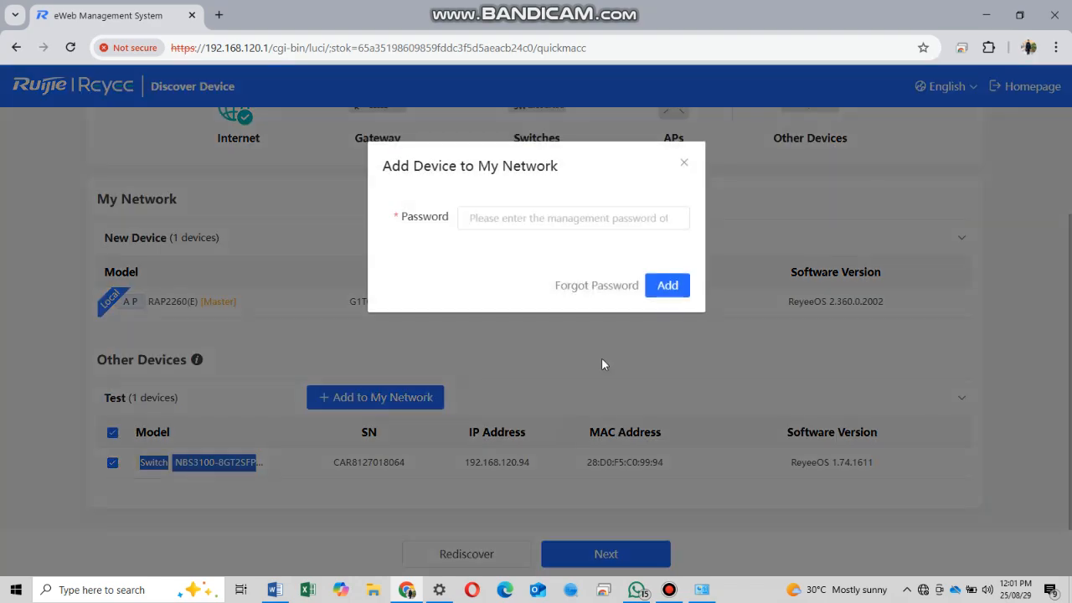
pyautogui.click(605, 220)
pyautogui.write('admin')
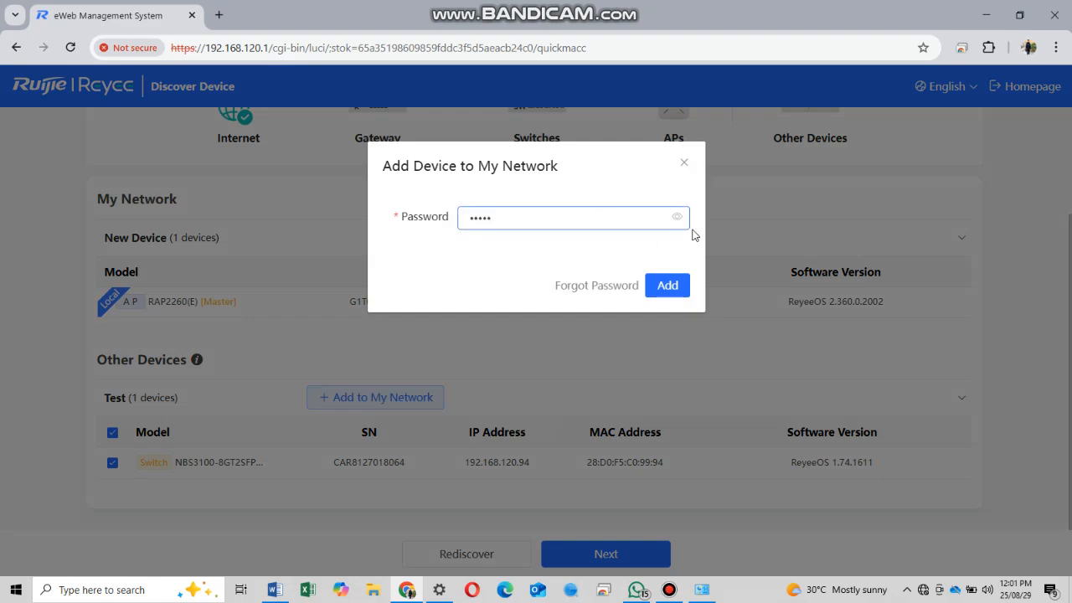
pyautogui.click(677, 217)
pyautogui.click(681, 278)
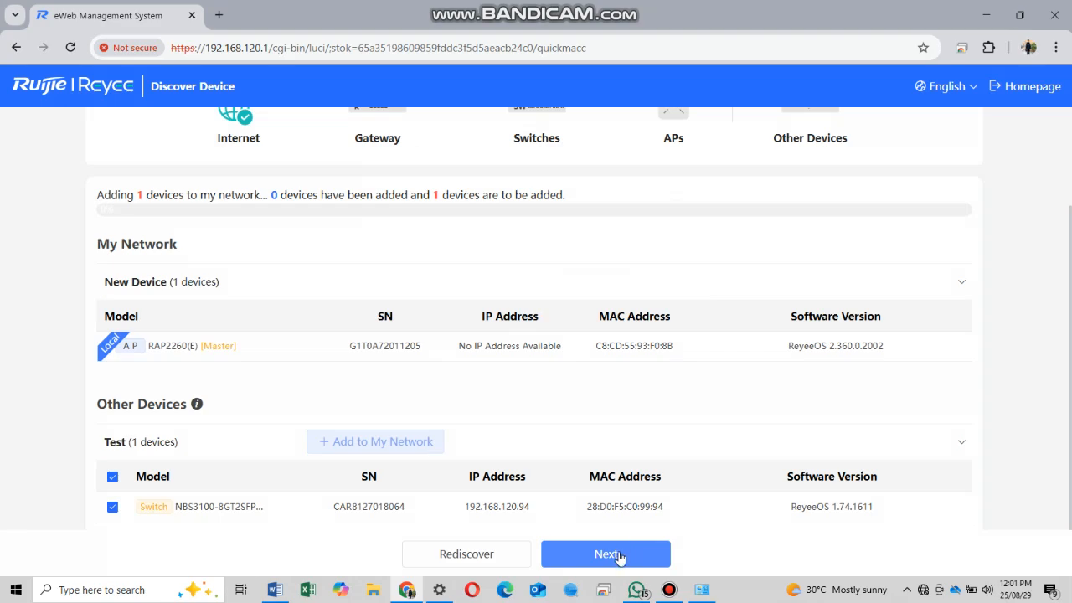
# - Continue past the configuration prompt and WAN port warning to the Internet Plan step
pyautogui.click(620, 557)
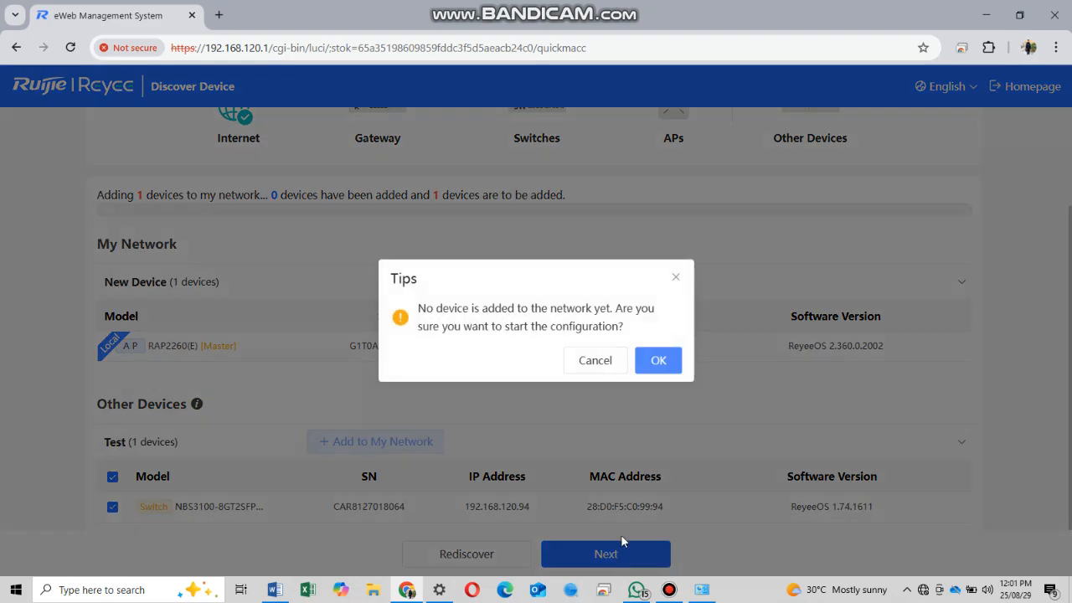
pyautogui.click(661, 359)
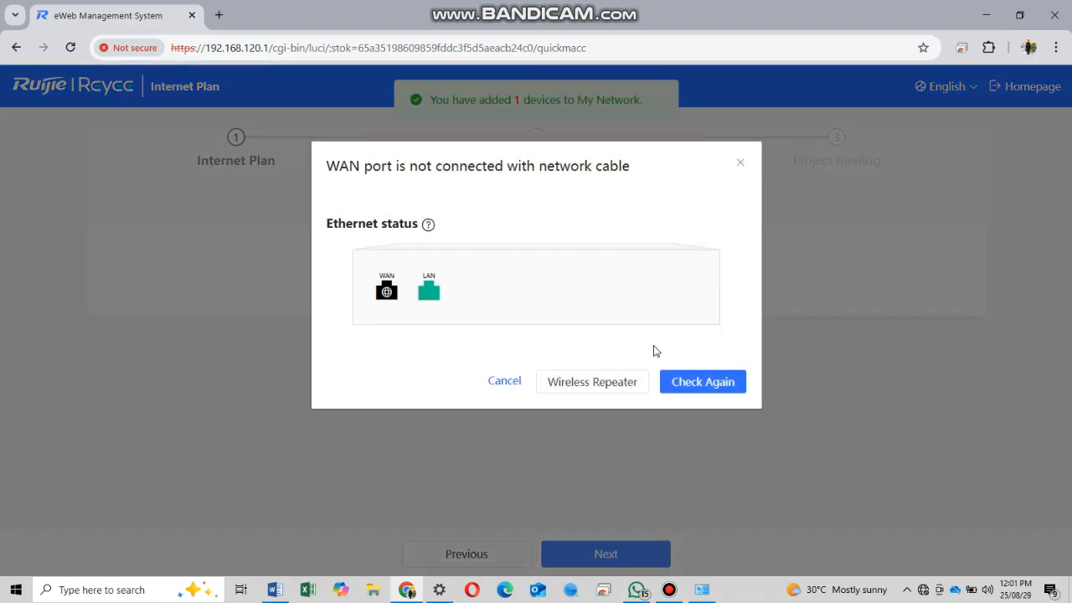
pyautogui.click(512, 383)
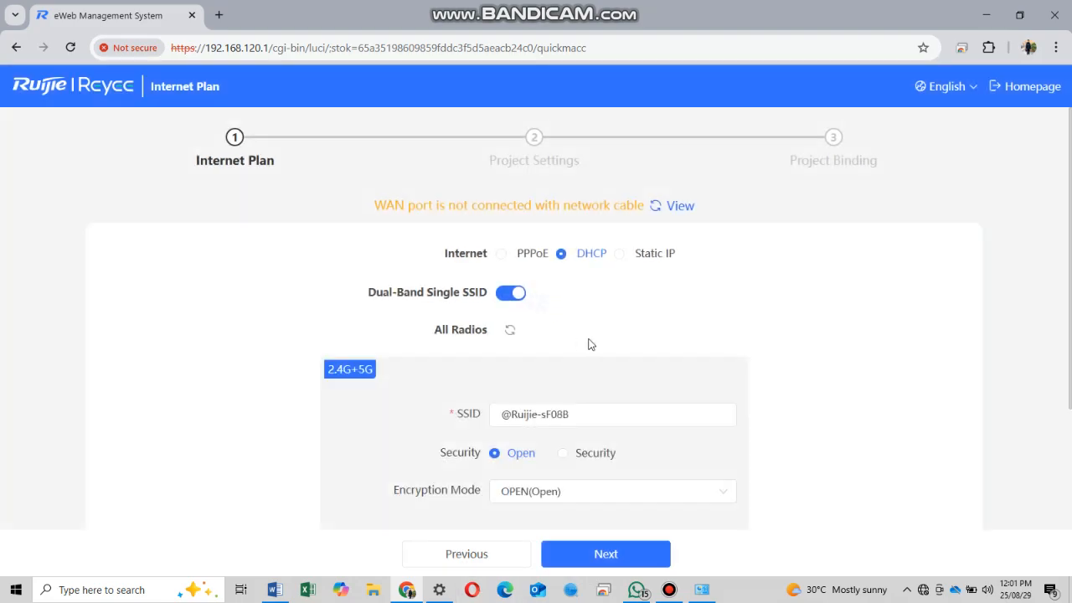
# - Rename the Wi-Fi SSID to TEST
pyautogui.scroll(-2, 594, 254)
pyautogui.moveTo(575, 265); pyautogui.dragTo(399, 271)
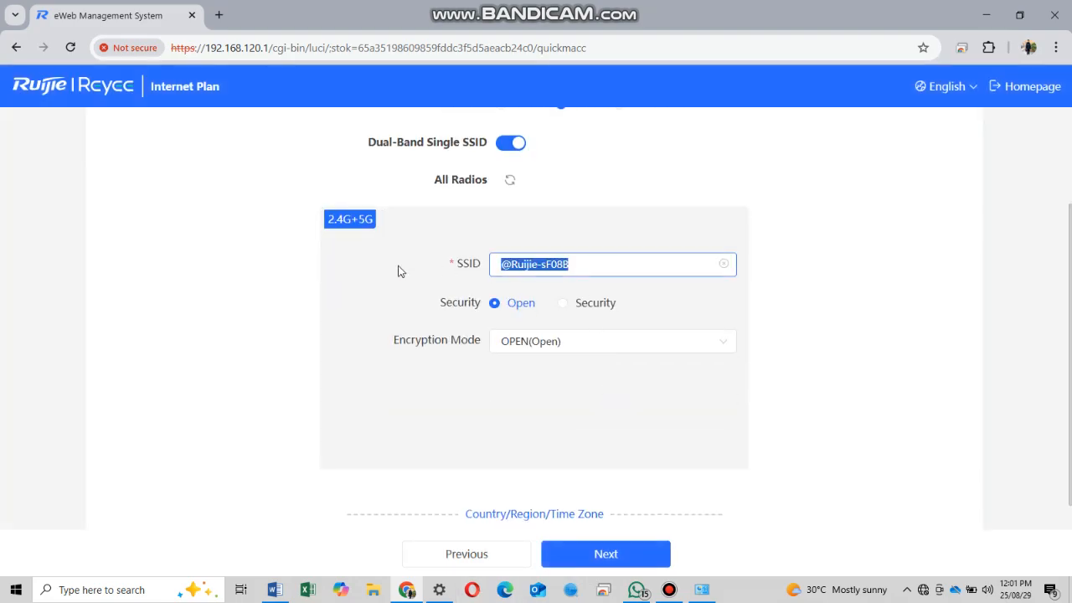
pyautogui.write('TEST')
pyautogui.scroll(2, 632, 268)
pyautogui.scroll(-3, 689, 366)
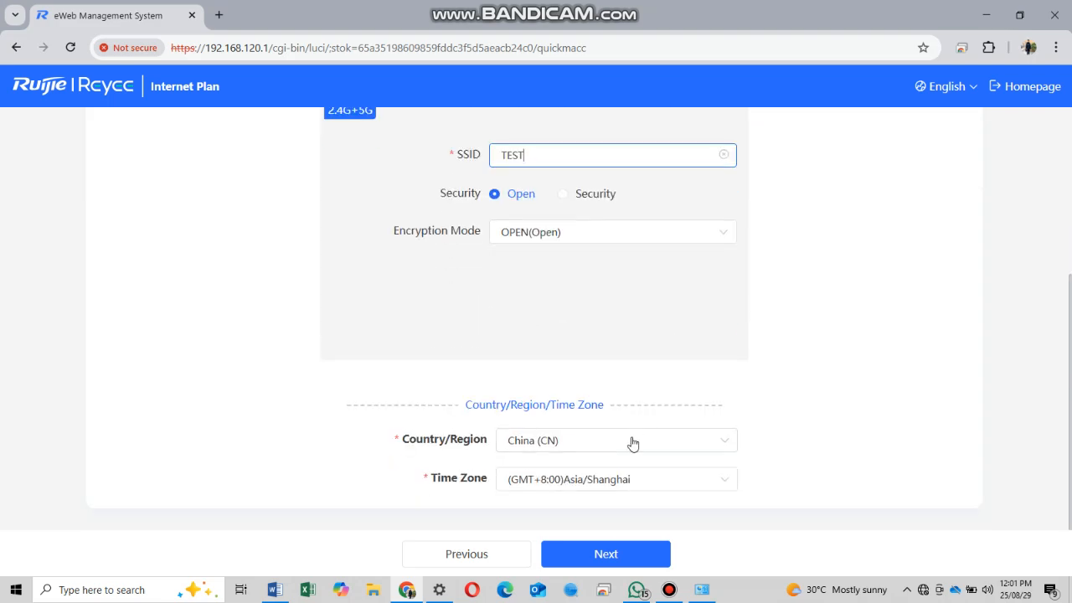
# - Set the country to Pakistan (PK) and the time zone to (GMT+5:00) Asia/Karachi
pyautogui.click(634, 445)
pyautogui.write('PA')
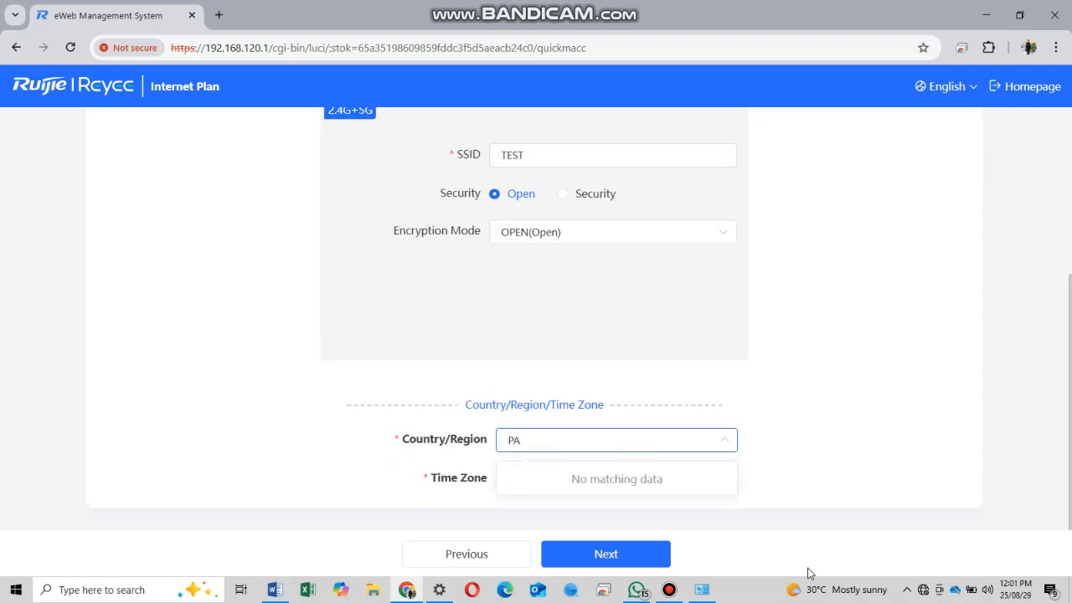
pyautogui.write('JK')
pyautogui.click(711, 490)
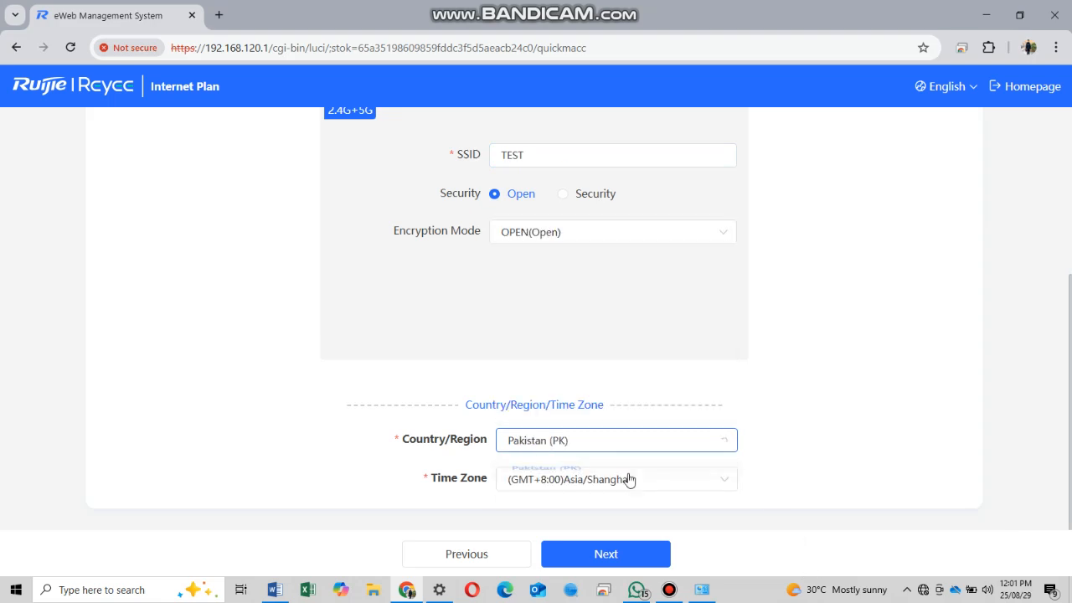
pyautogui.click(620, 479)
pyautogui.write('KATA')
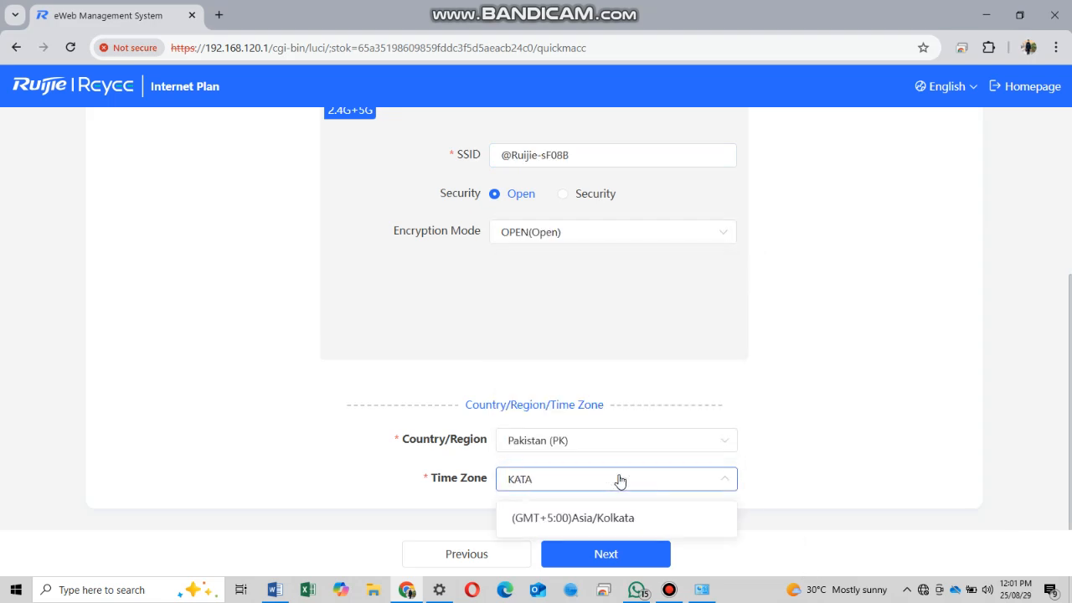
pyautogui.press('BackSpace')
pyautogui.press('BackSpace')
pyautogui.write('RA')
pyautogui.click(631, 519)
pyautogui.click(633, 554)
# - Enter TEST as the project name
pyautogui.click(622, 226)
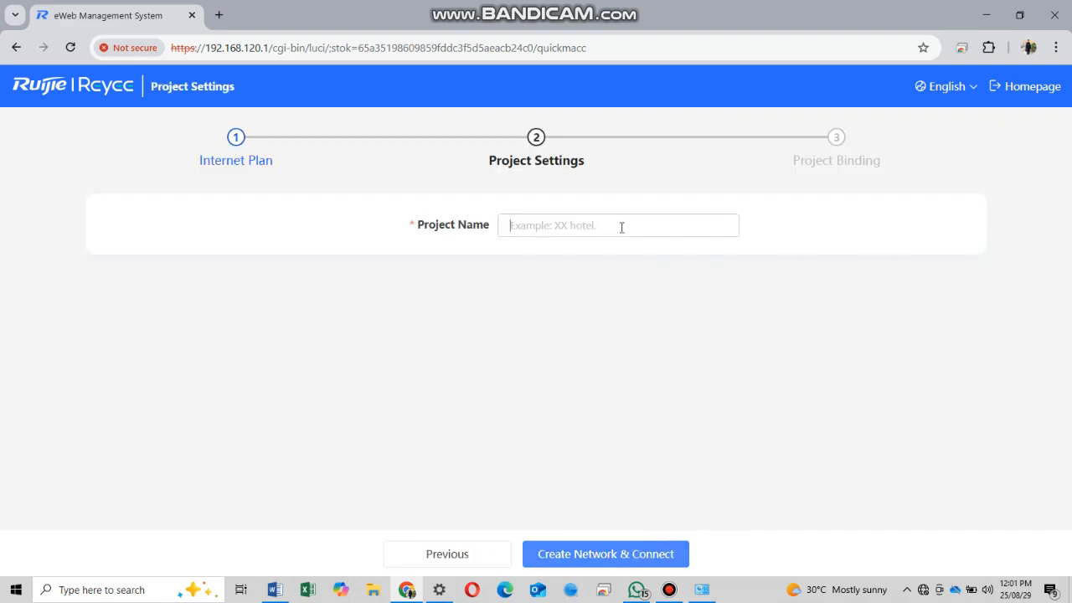
pyautogui.write('tEST')
pyautogui.press('BackSpace')
pyautogui.press('BackSpace')
pyautogui.press('BackSpace')
pyautogui.press('BackSpace')
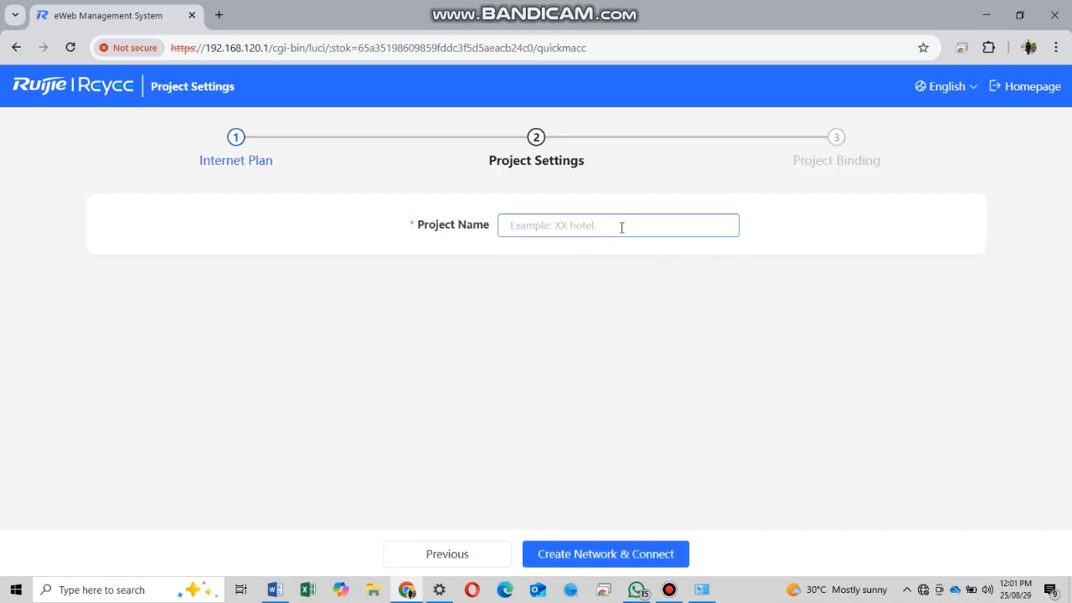
pyautogui.write('TSEET')
# - Create the network and continue to the Workspace despite the internet connection failure
pyautogui.click(637, 559)
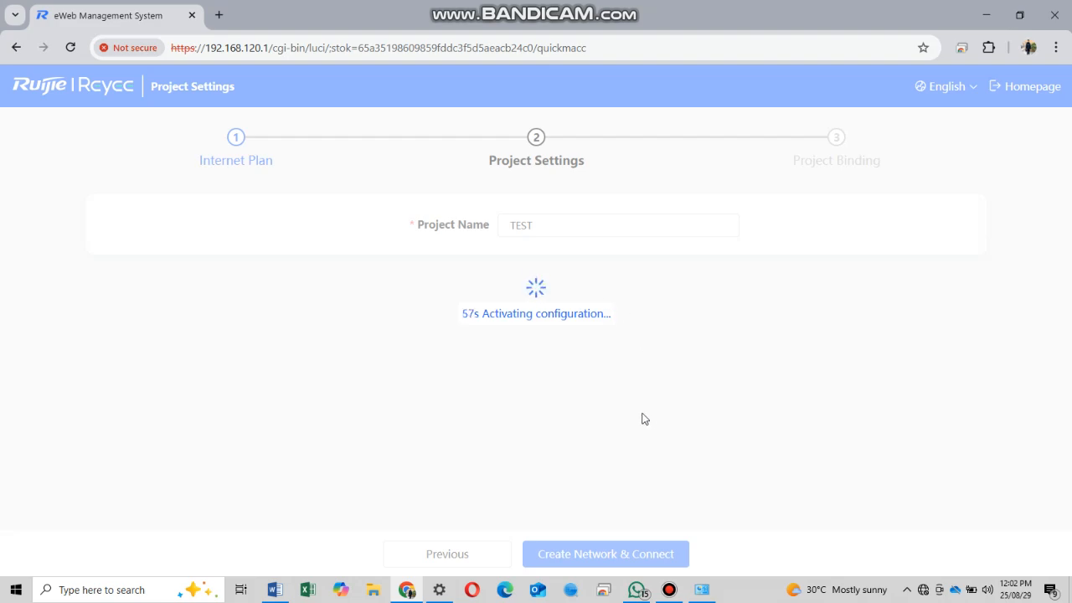
pyautogui.click(669, 589)
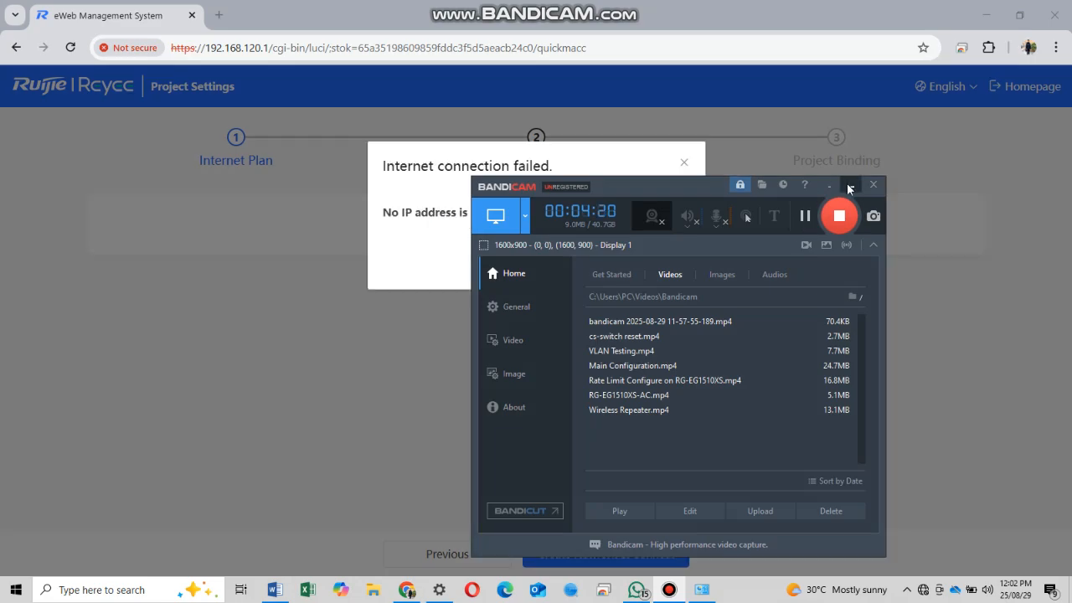
pyautogui.click(849, 187)
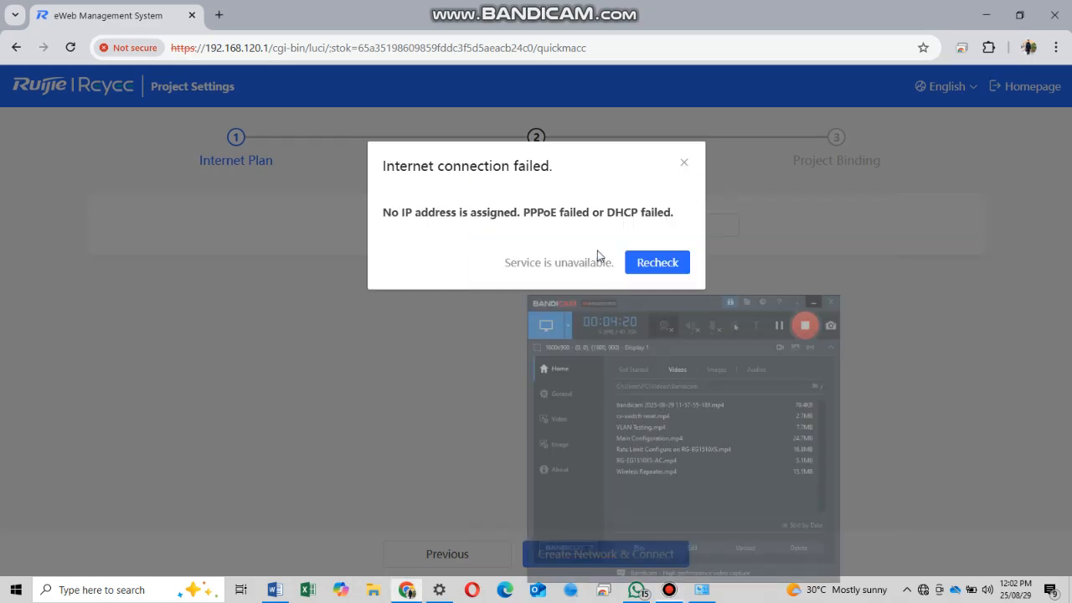
pyautogui.click(584, 265)
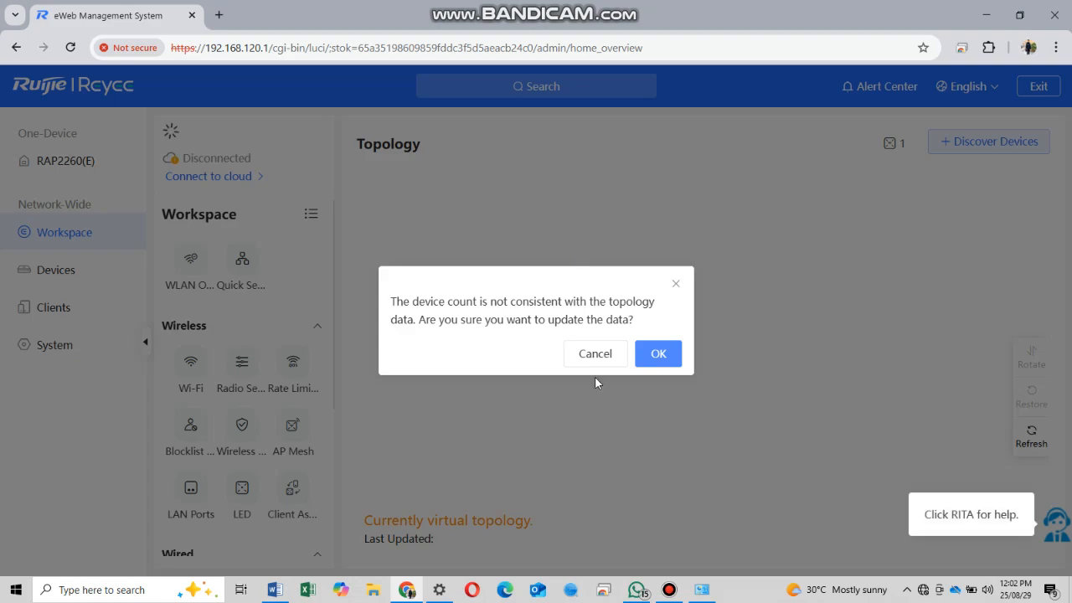
# - Confirm the topology update, then open the RAP2260(E) Config page's Network > LAN settings
pyautogui.click(643, 357)
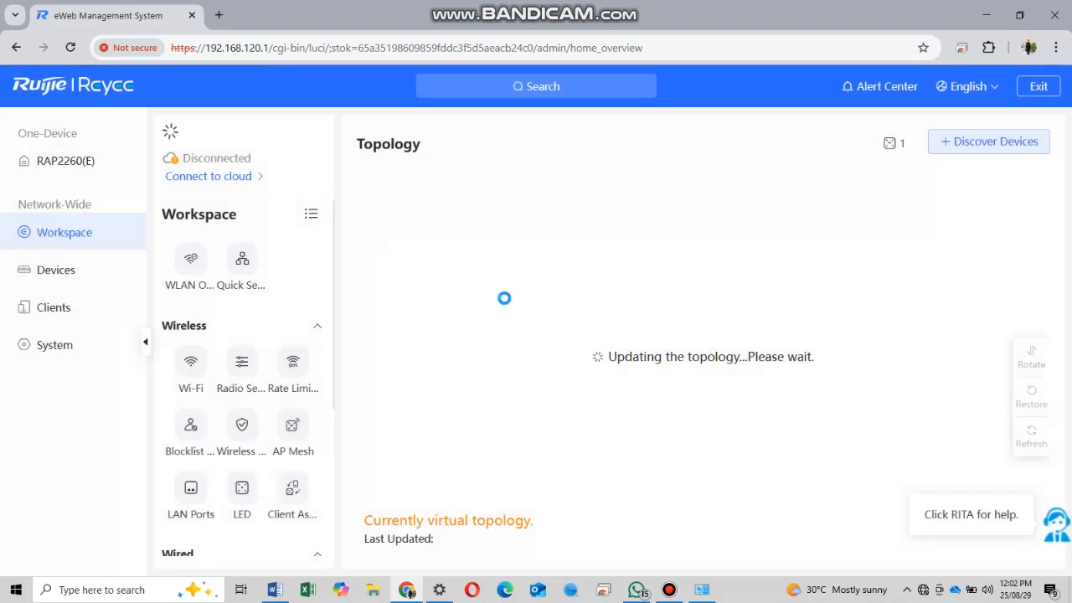
pyautogui.click(52, 269)
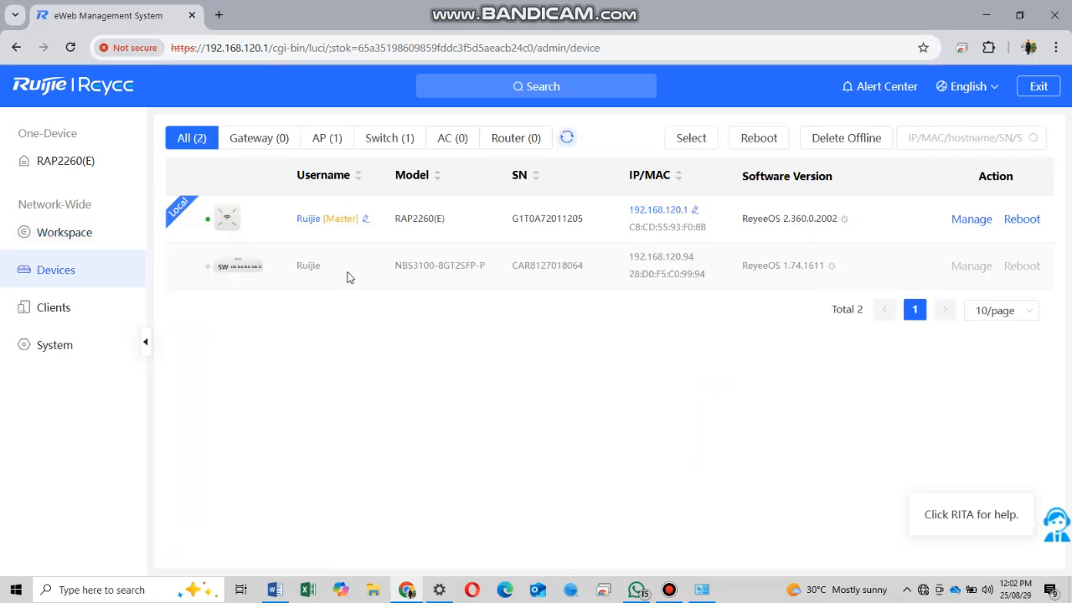
pyautogui.moveTo(349, 278); pyautogui.dragTo(216, 239)
pyautogui.click(326, 377)
pyautogui.click(228, 218)
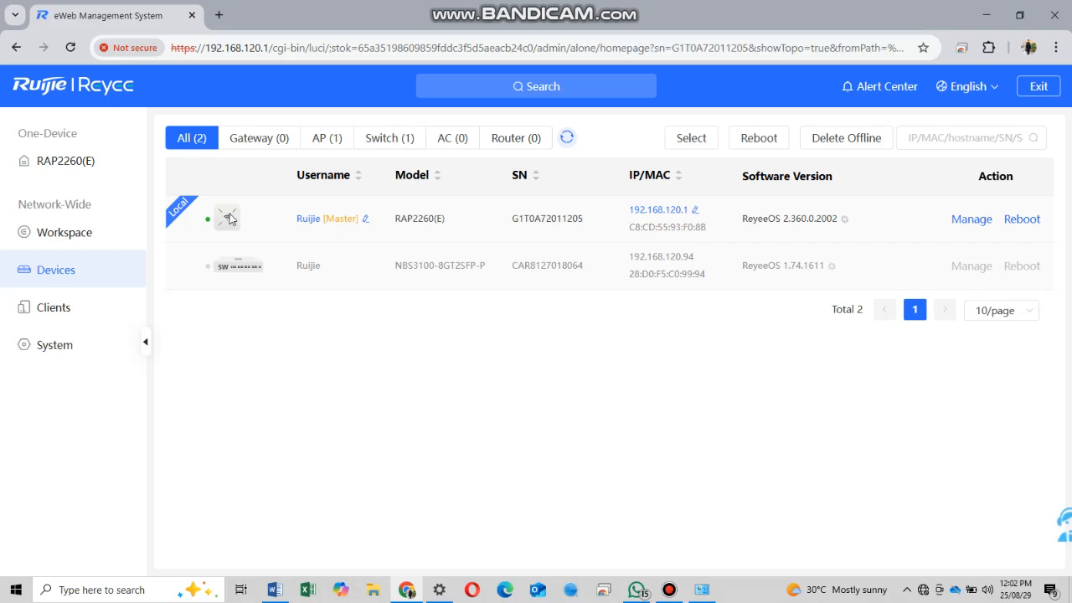
pyautogui.click(661, 354)
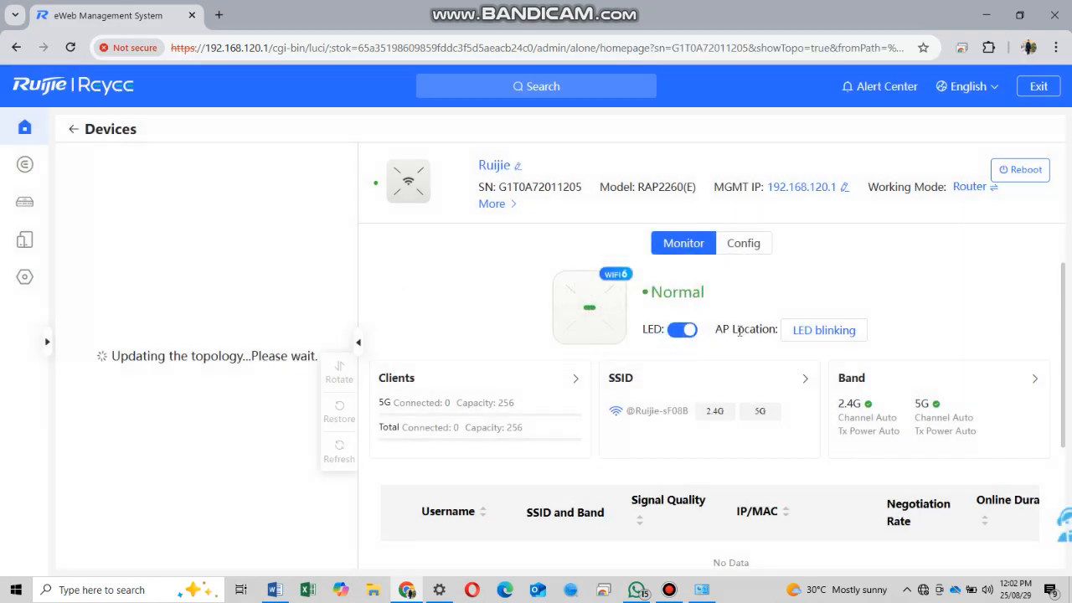
pyautogui.click(740, 248)
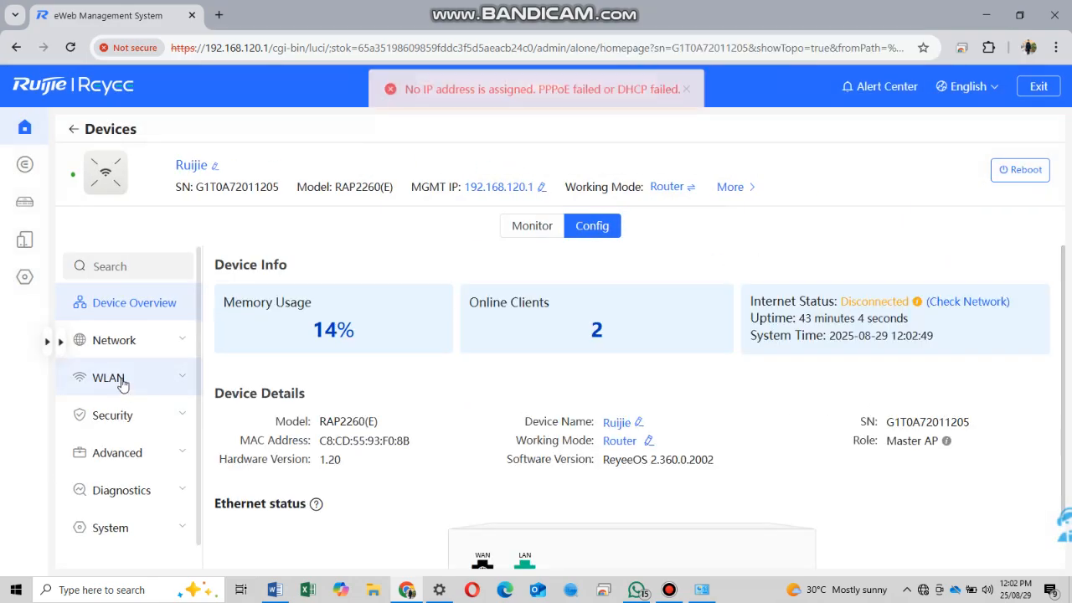
pyautogui.click(129, 341)
pyautogui.click(132, 416)
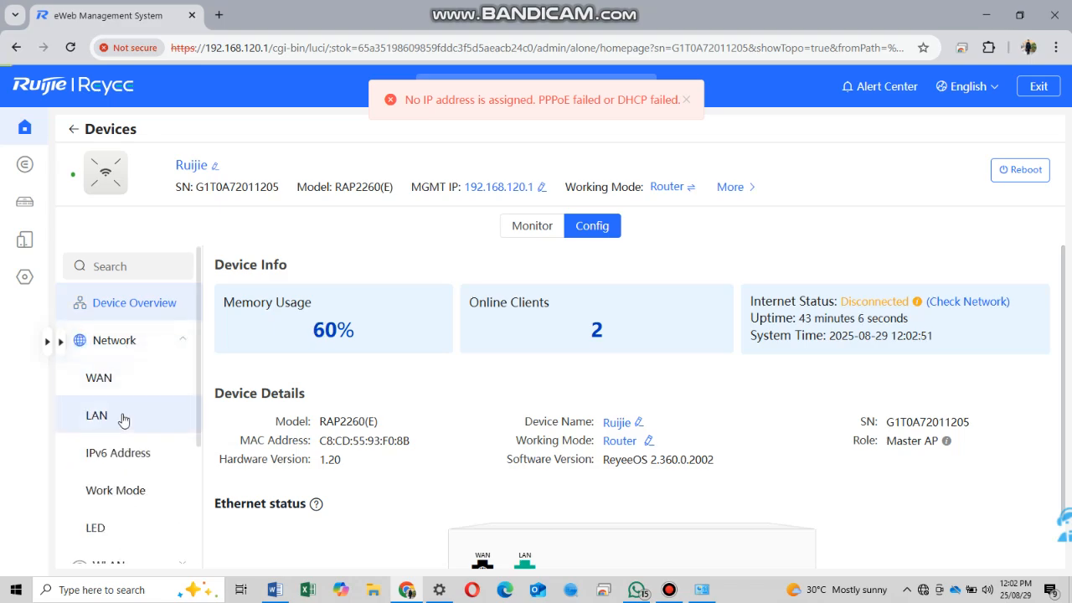
# - Create a LAN entry: IP 192.168.10.1, VLAN ID 10, remark IT, DHCP 100 addresses from 192.168.10.100
pyautogui.doubleClick(329, 386)
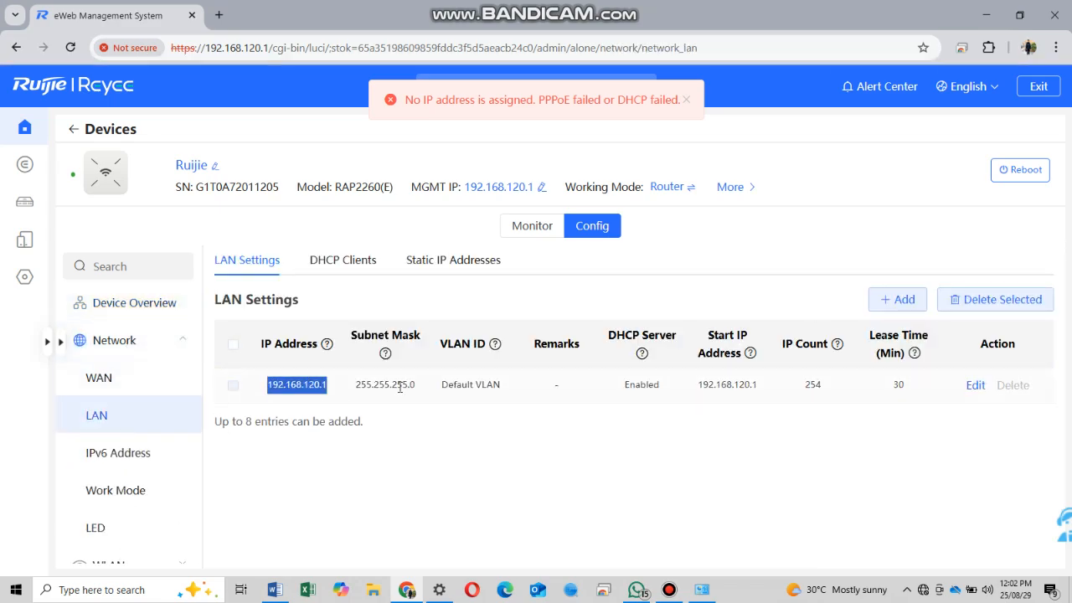
pyautogui.click(898, 299)
pyautogui.click(534, 216)
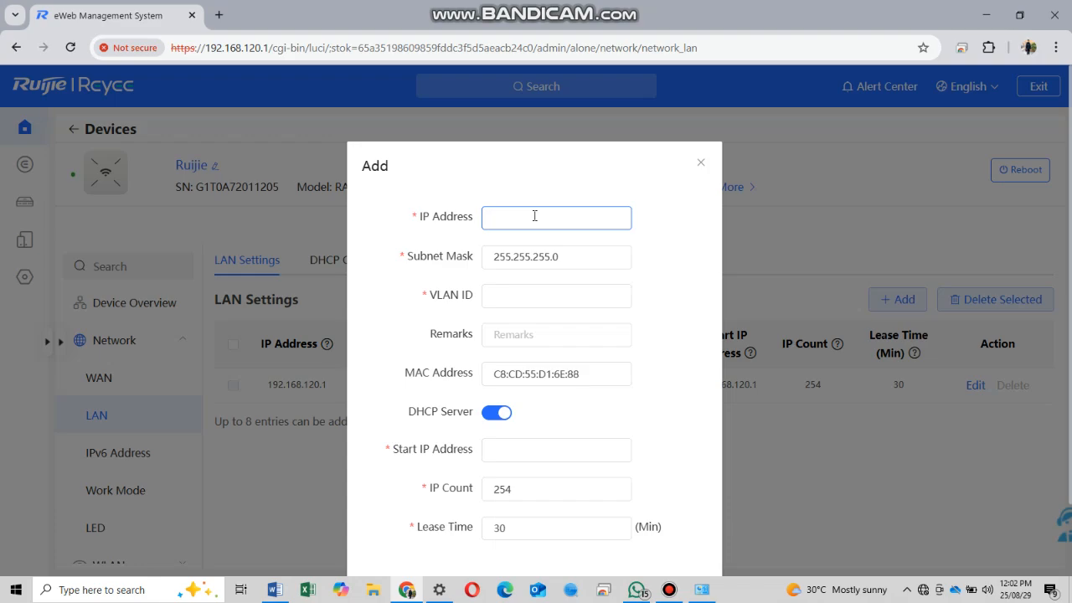
pyautogui.write('192.168.10.1')
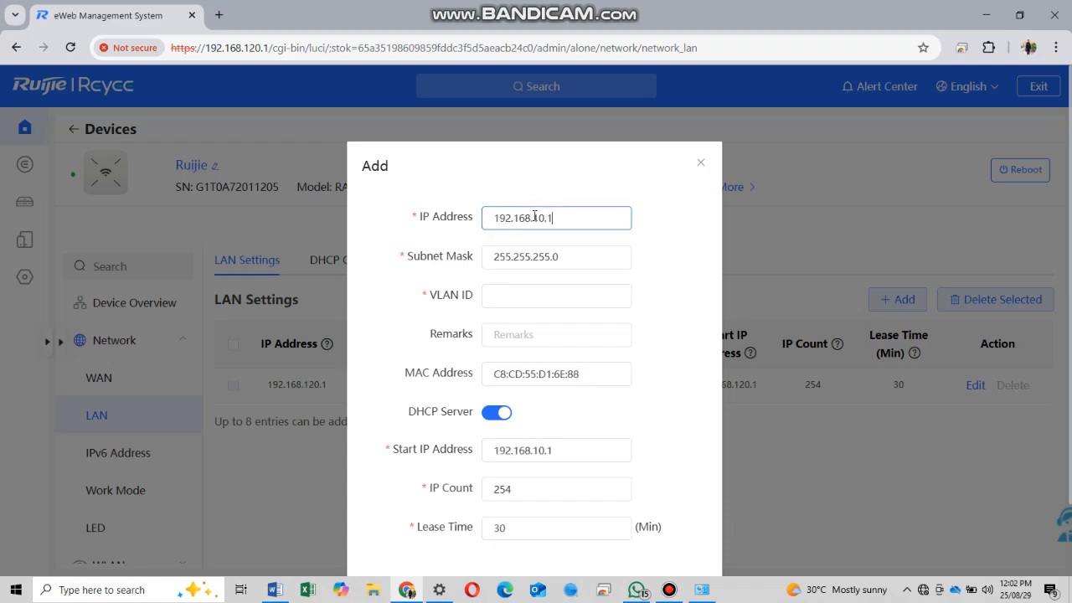
pyautogui.press('Tab')
pyautogui.press('Tab')
pyautogui.write('10')
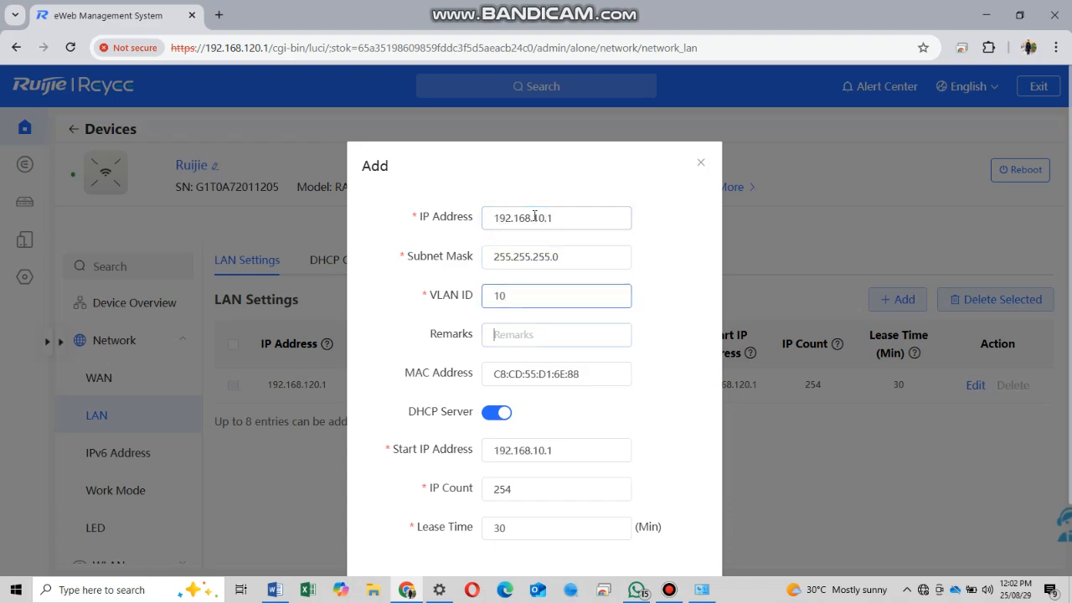
pyautogui.press('Tab')
pyautogui.scroll(-1, 558, 276)
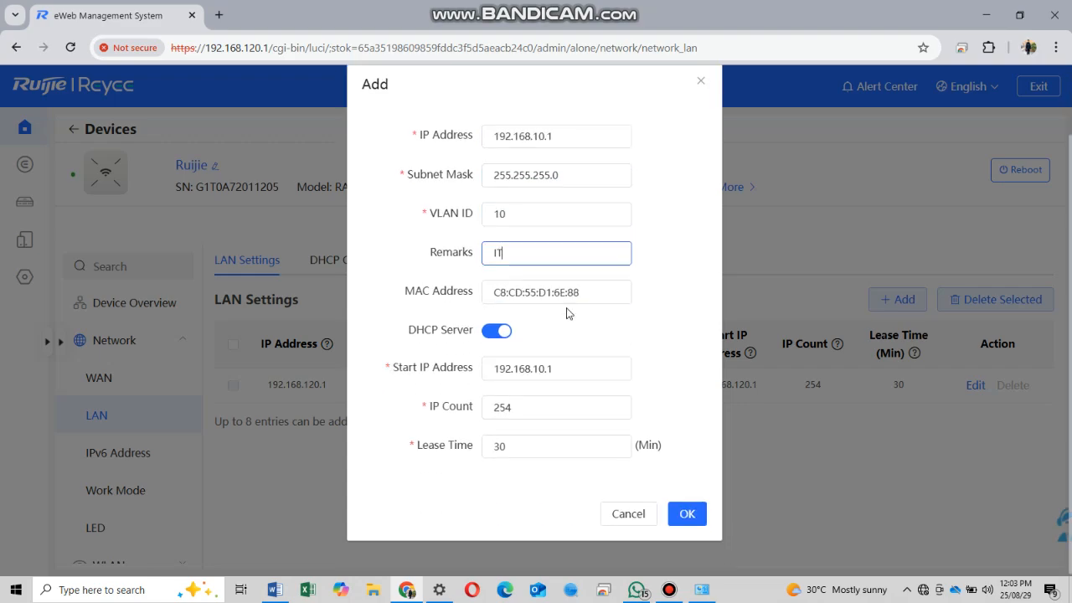
pyautogui.click(587, 363)
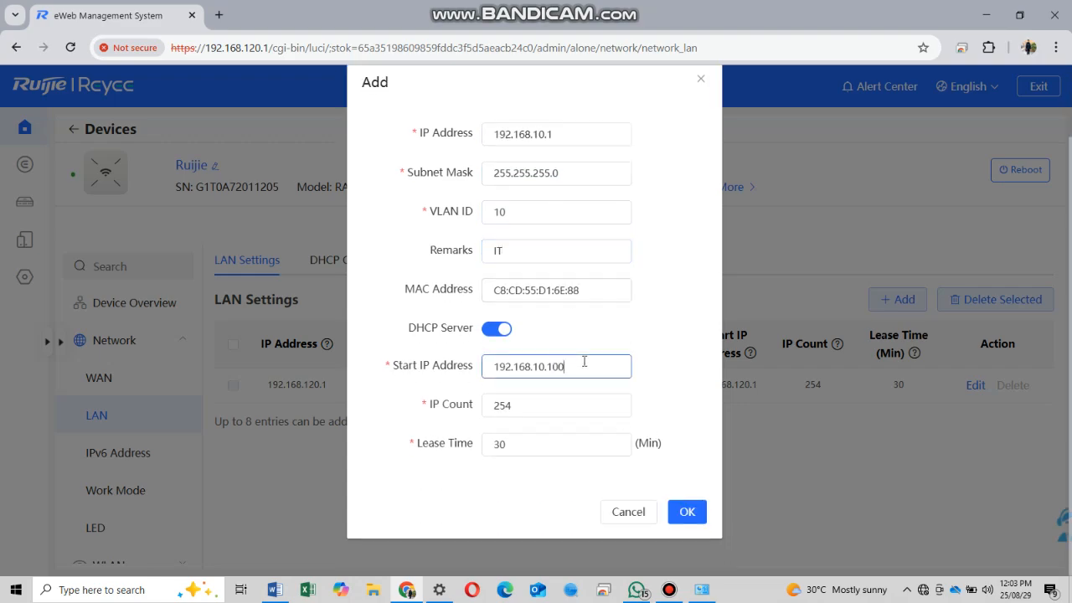
pyautogui.doubleClick(548, 405)
pyautogui.write('100')
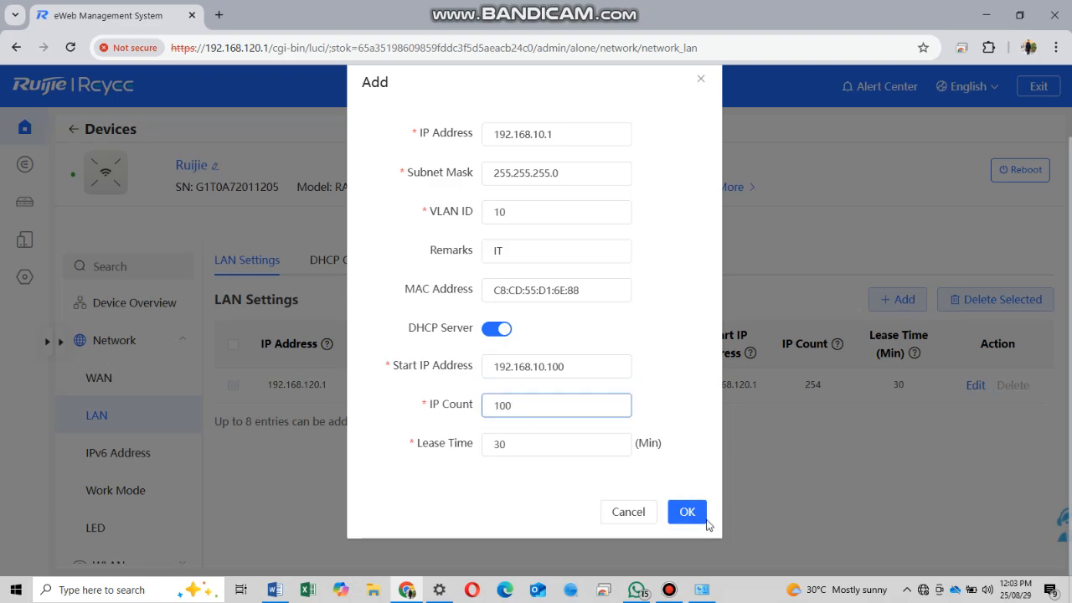
pyautogui.click(687, 512)
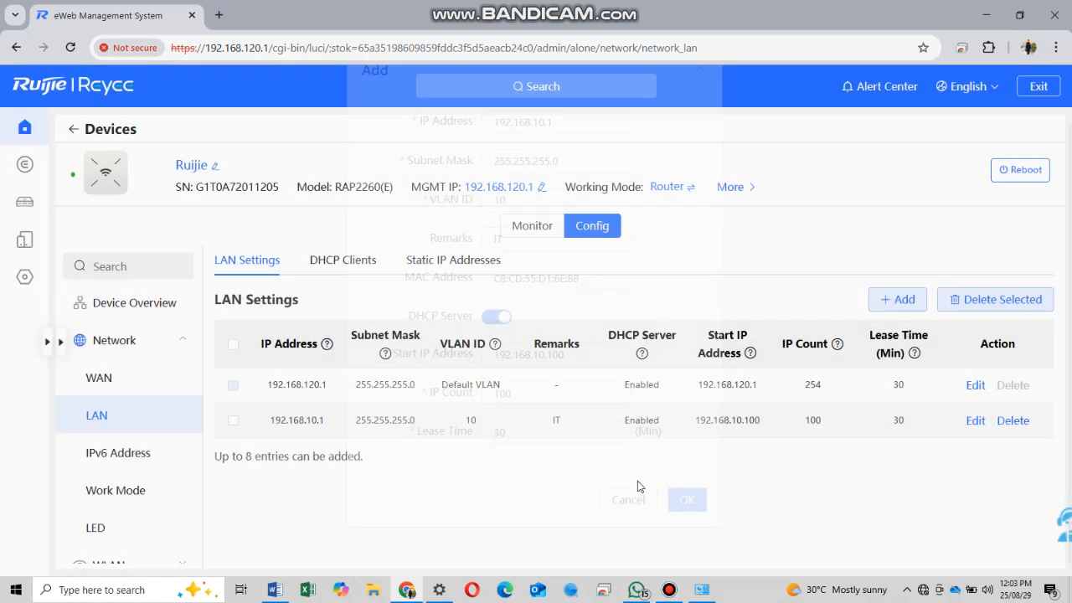
# - Start a new LAN entry with IP address 192.168.20.1 on VLAN 20
pyautogui.click(898, 299)
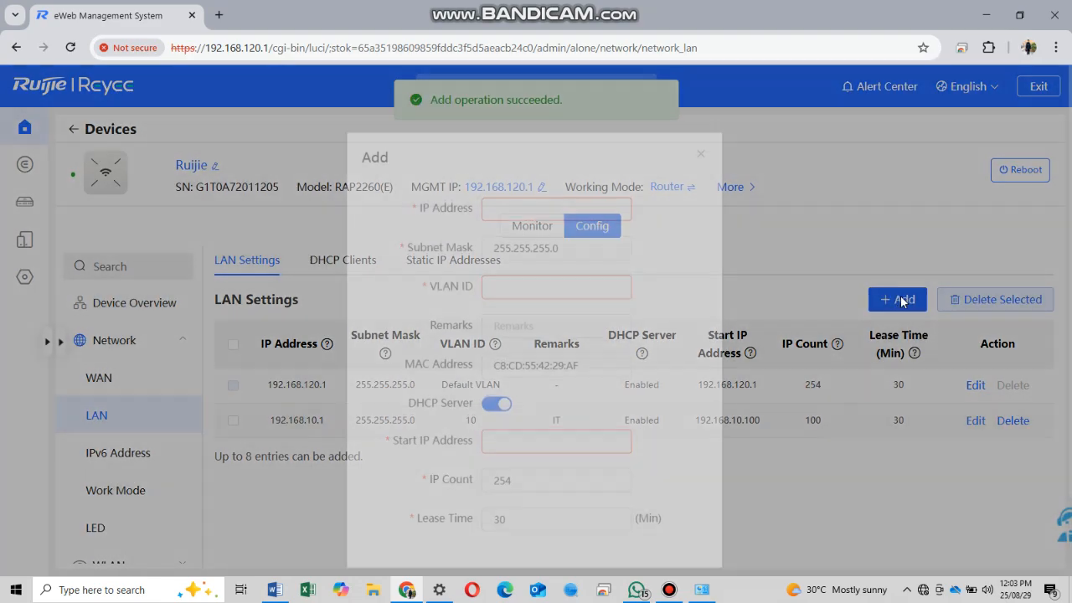
pyautogui.click(612, 224)
pyautogui.write('192.168')
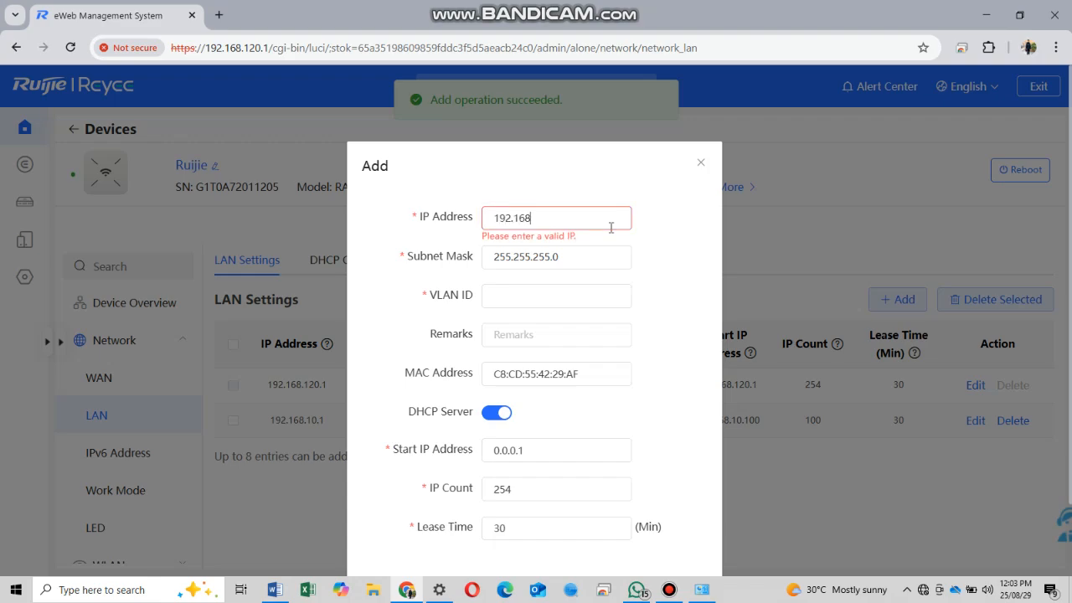
pyautogui.write('.20.1')
pyautogui.press('Tab')
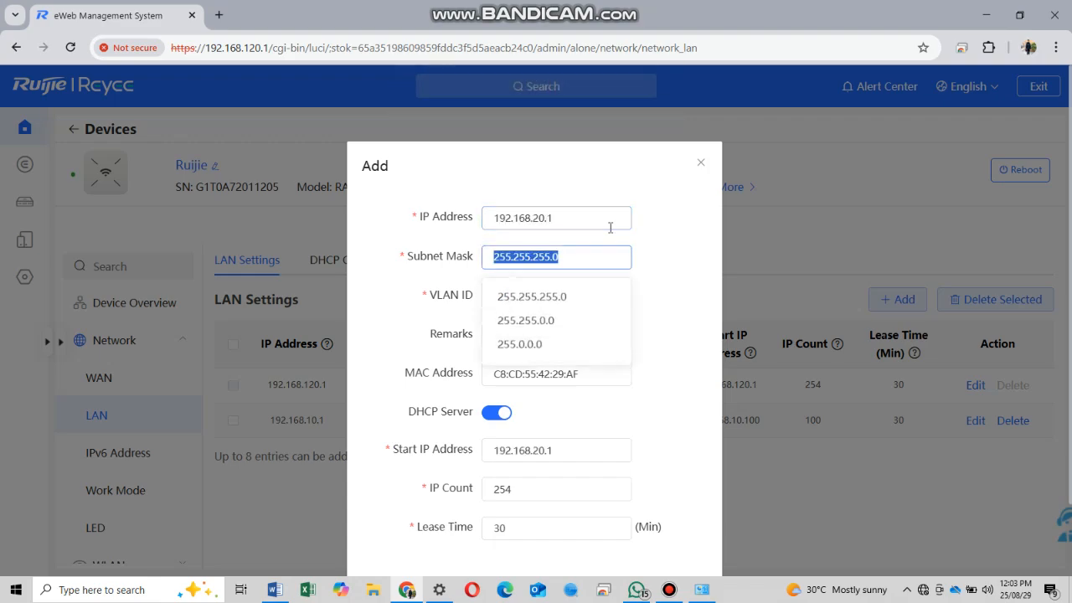
pyautogui.press('Tab')
pyautogui.press('Tab')
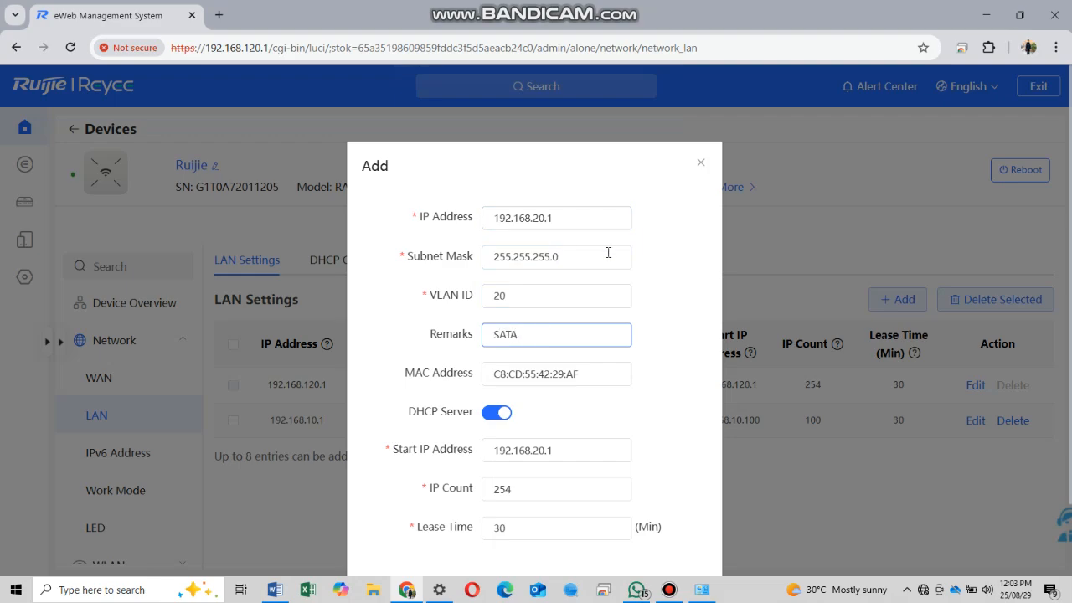
pyautogui.click(608, 253)
pyautogui.click(703, 264)
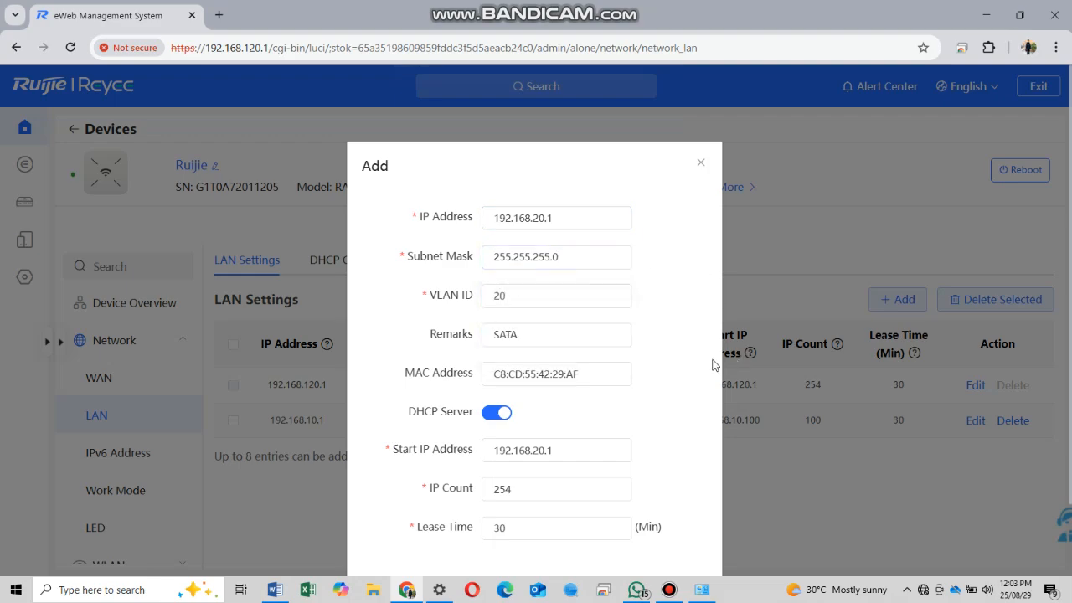
pyautogui.scroll(-2, 549, 318)
# - Set remark DATA and a DHCP pool of 100 addresses from 192.168.20.150, then save
pyautogui.click(503, 262)
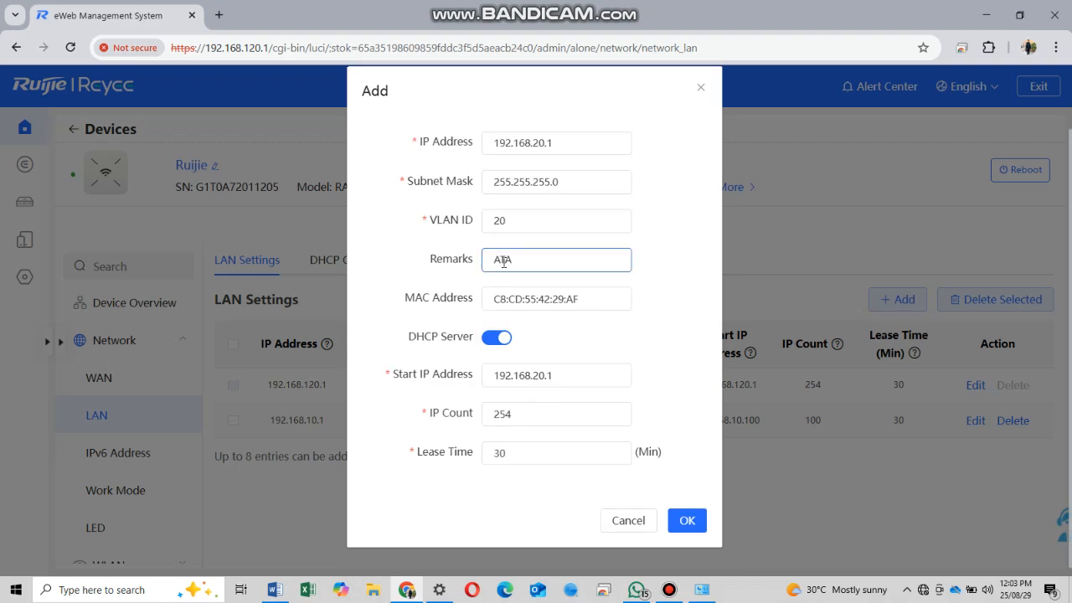
pyautogui.scroll(-1, 603, 390)
pyautogui.click(558, 365)
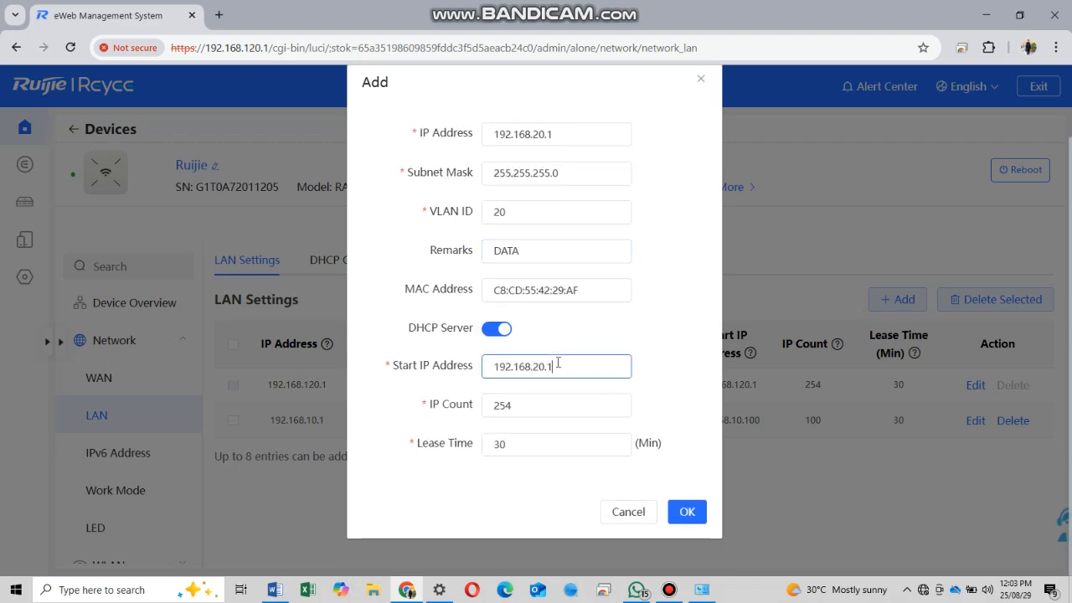
pyautogui.press('BackSpace')
pyautogui.write('150')
pyautogui.doubleClick(542, 398)
pyautogui.write('100')
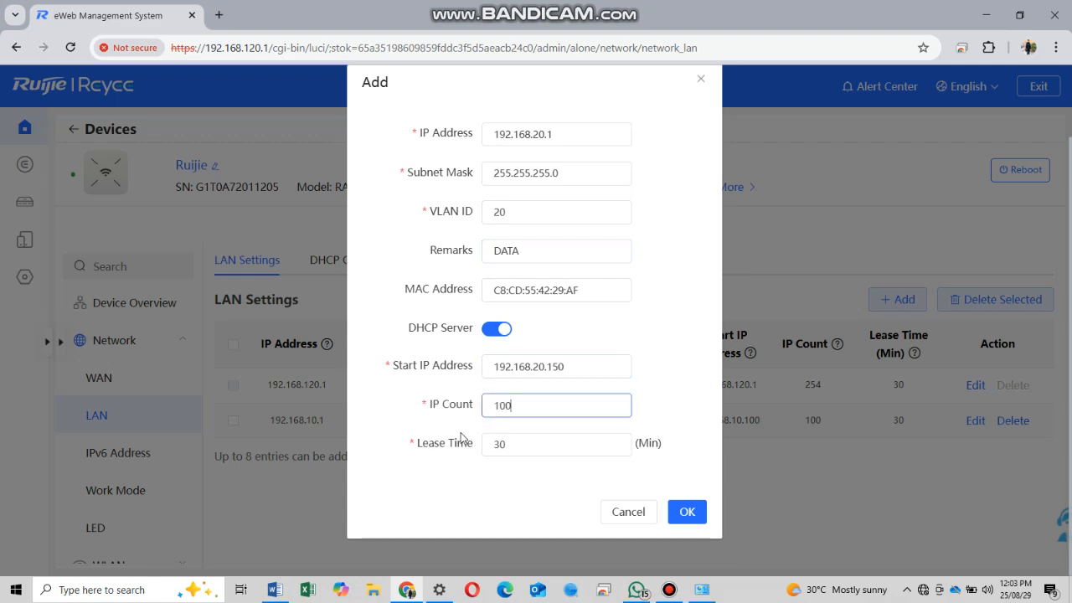
pyautogui.click(700, 504)
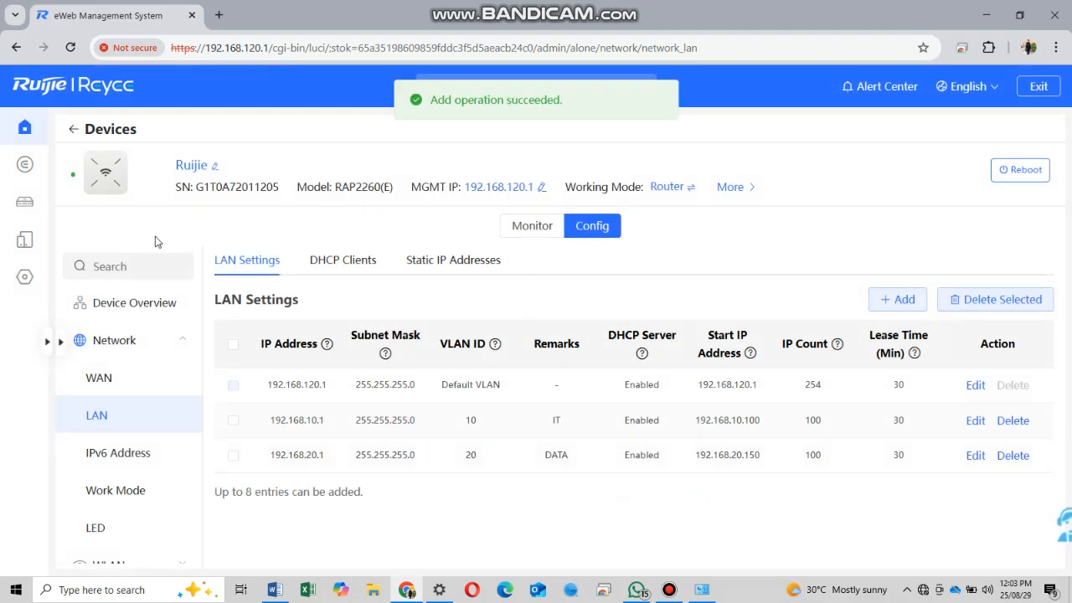
pyautogui.click(26, 202)
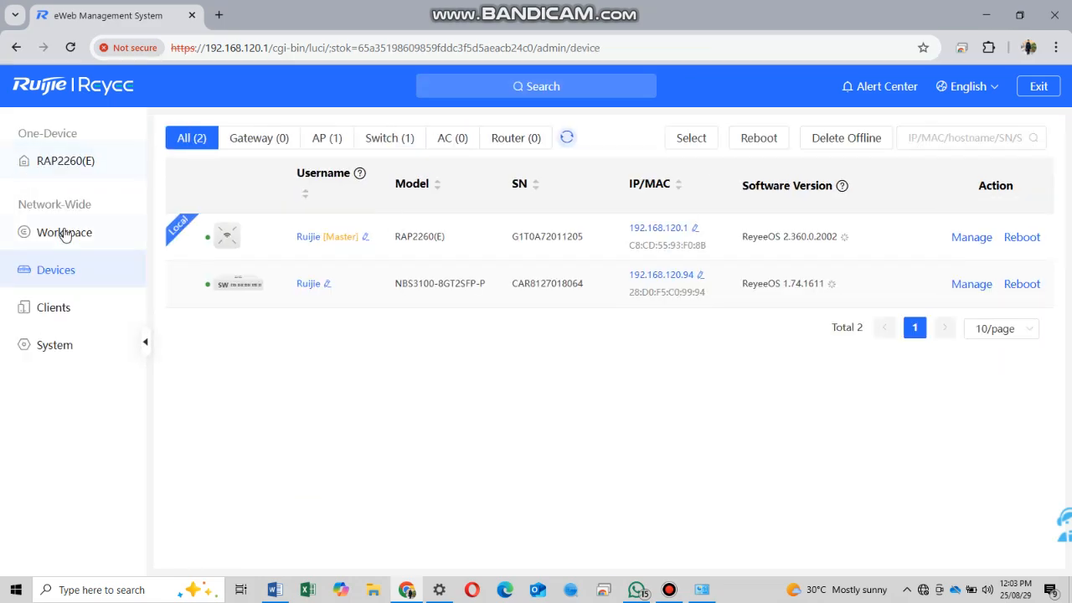
# - Open the Workspace Wi-Fi settings and rename the existing Wi-Fi to Test-10
pyautogui.click(65, 233)
pyautogui.click(660, 351)
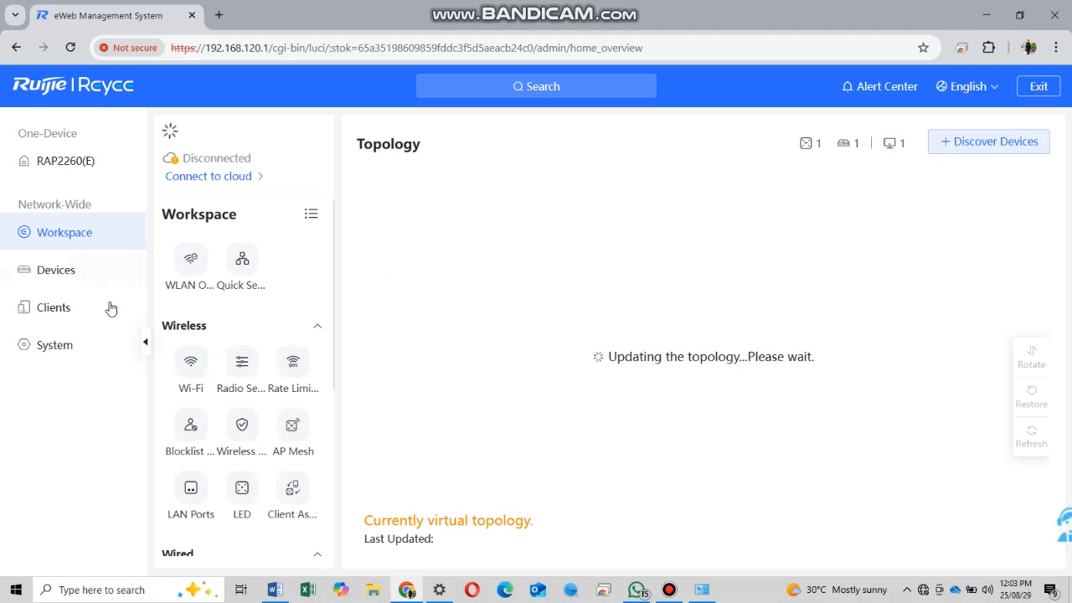
pyautogui.click(194, 363)
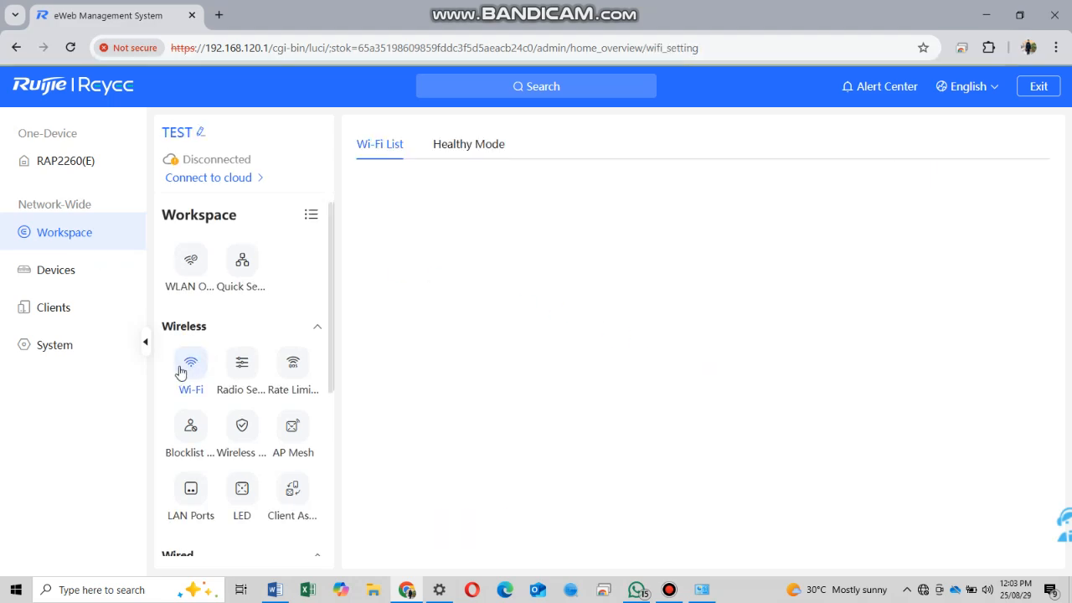
pyautogui.click(991, 285)
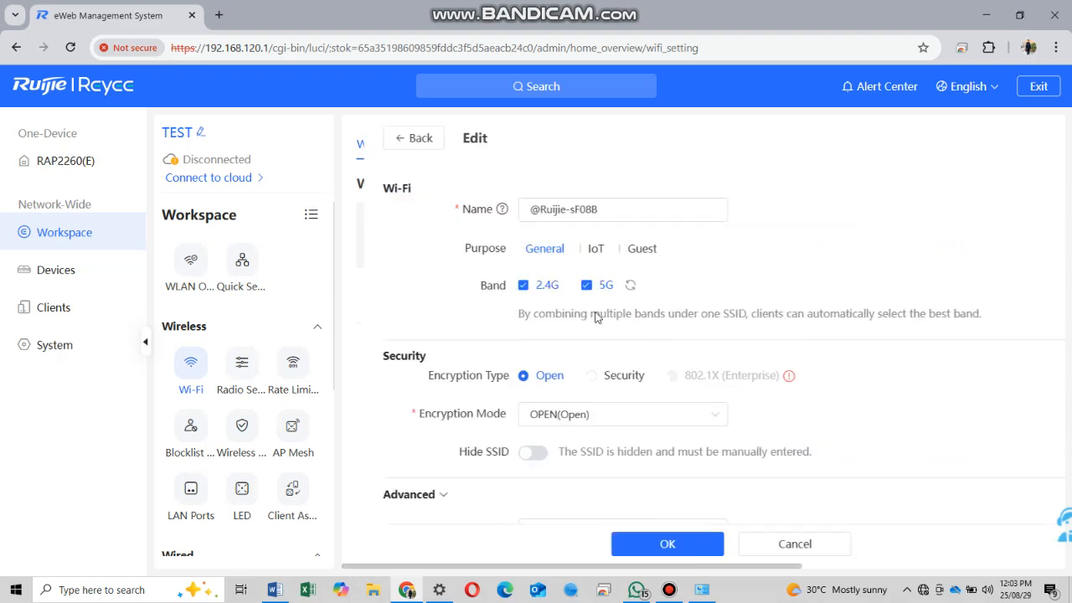
pyautogui.moveTo(603, 209); pyautogui.dragTo(419, 210)
pyautogui.write('Test-10')
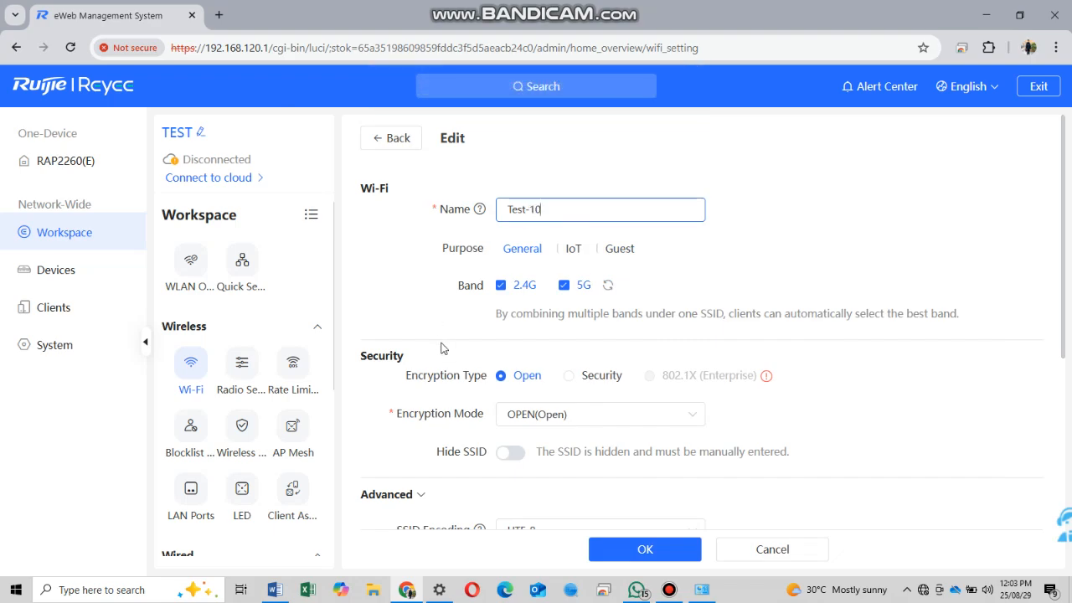
# - Map the Test-10 Wi-Fi to VLAN 10 (IT) and save it
pyautogui.scroll(-5, 594, 311)
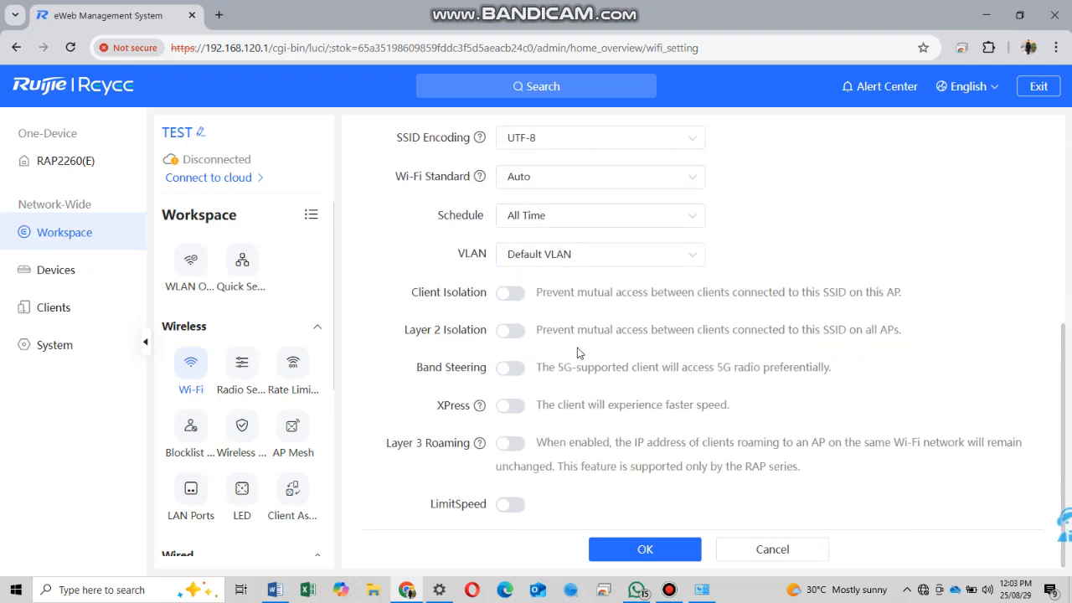
pyautogui.scroll(5, 618, 363)
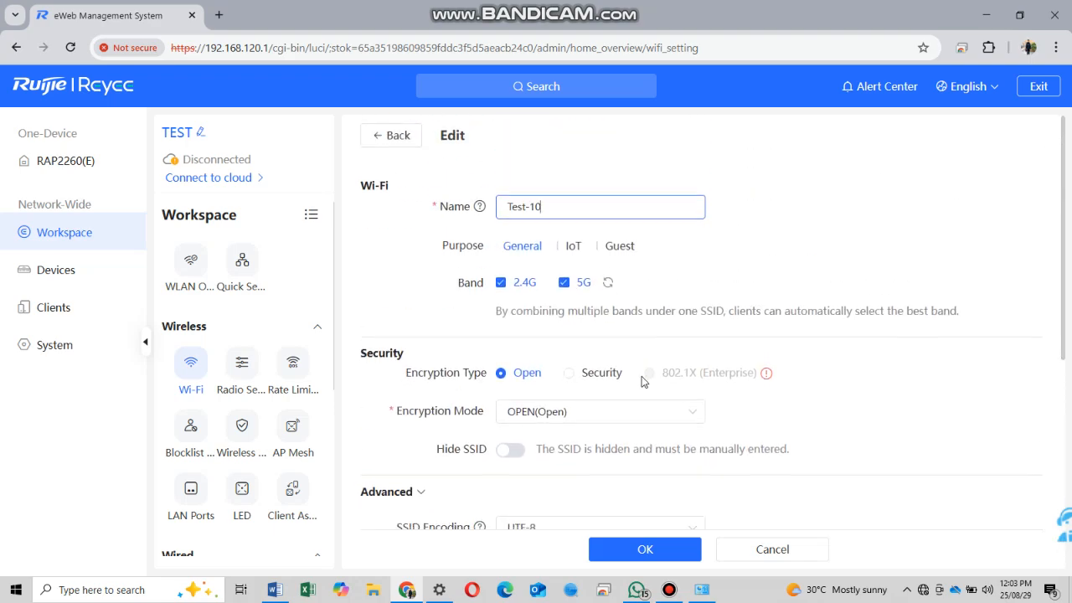
pyautogui.scroll(-3, 620, 369)
pyautogui.click(598, 422)
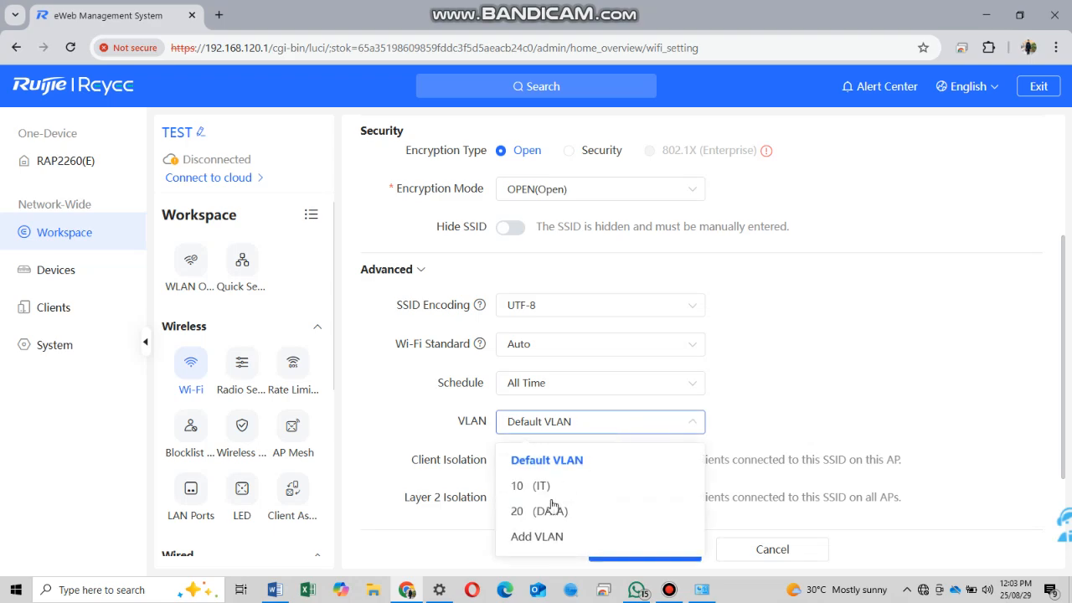
pyautogui.click(538, 483)
pyautogui.scroll(-2, 783, 409)
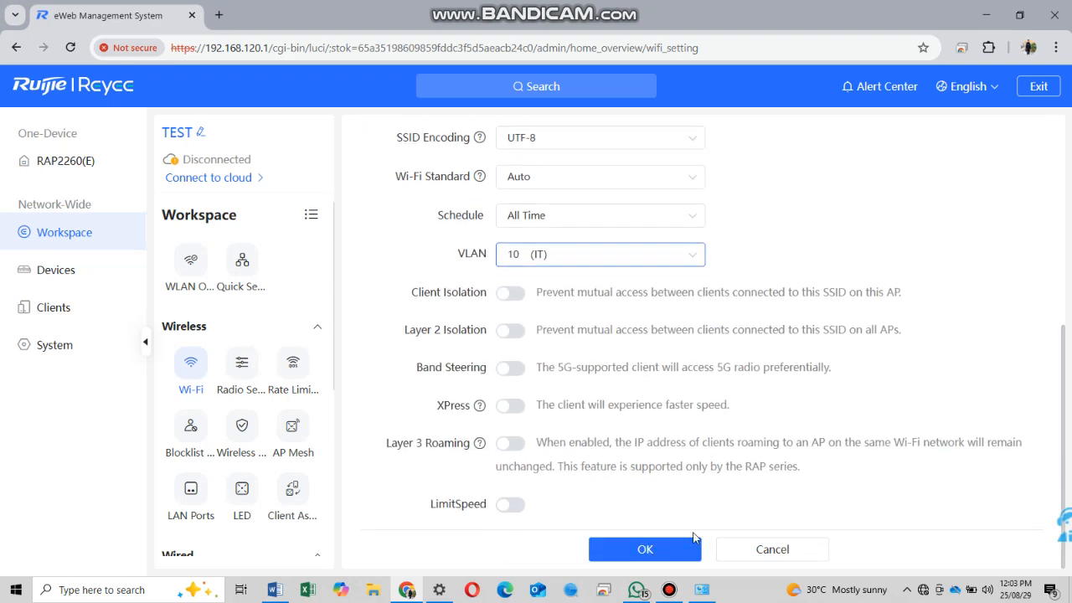
pyautogui.click(657, 550)
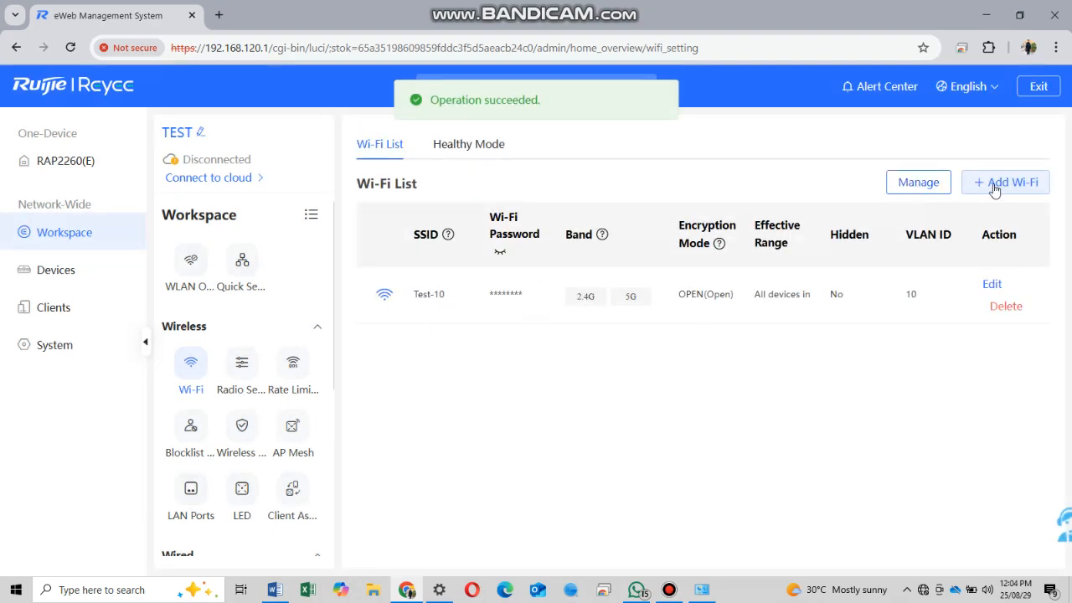
# - Add an open Wi-Fi named Test-20 assigned to VLAN 20 (DATA)
pyautogui.click(1010, 184)
pyautogui.click(536, 213)
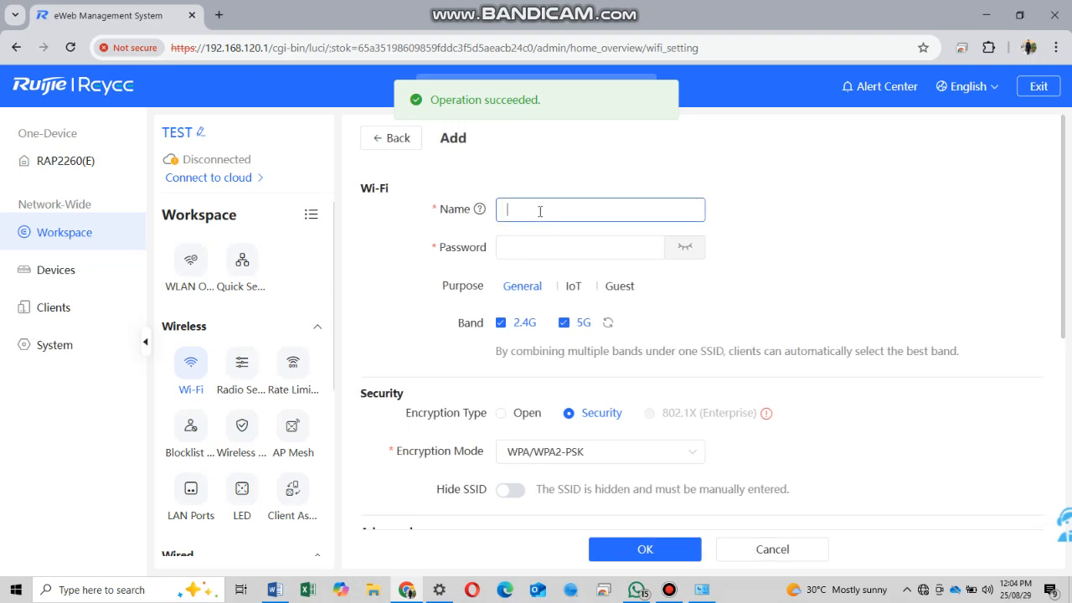
pyautogui.write('T')
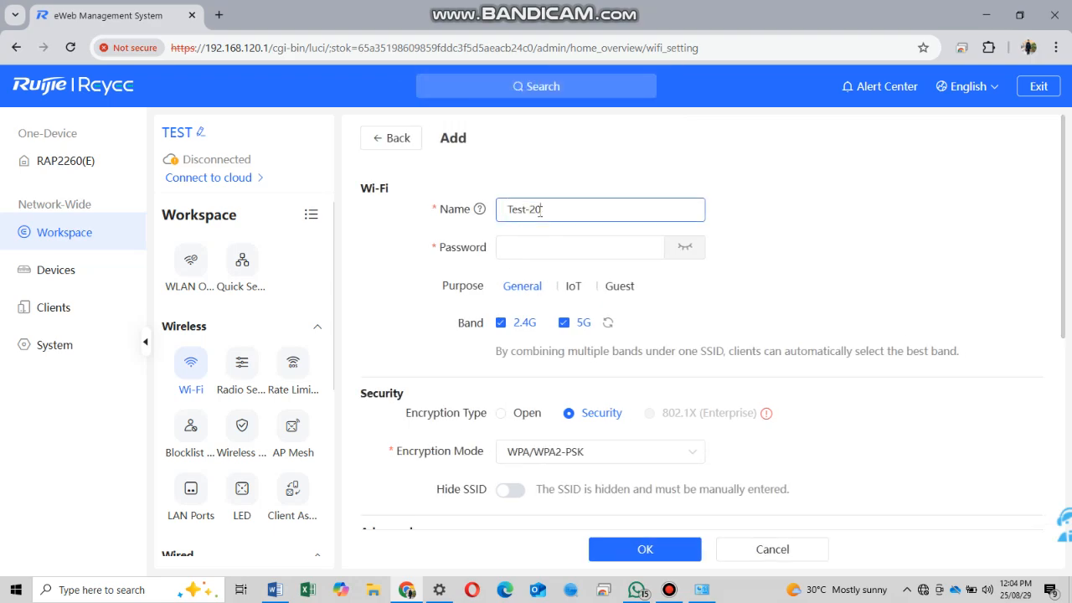
pyautogui.write('est-20')
pyautogui.click(529, 412)
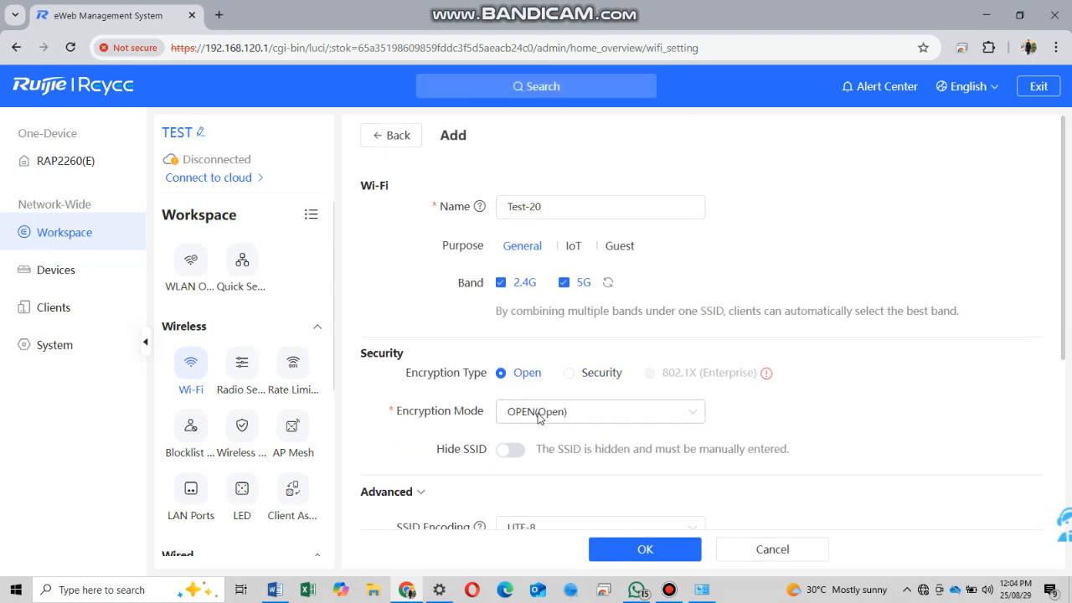
pyautogui.scroll(-4, 552, 418)
pyautogui.click(574, 356)
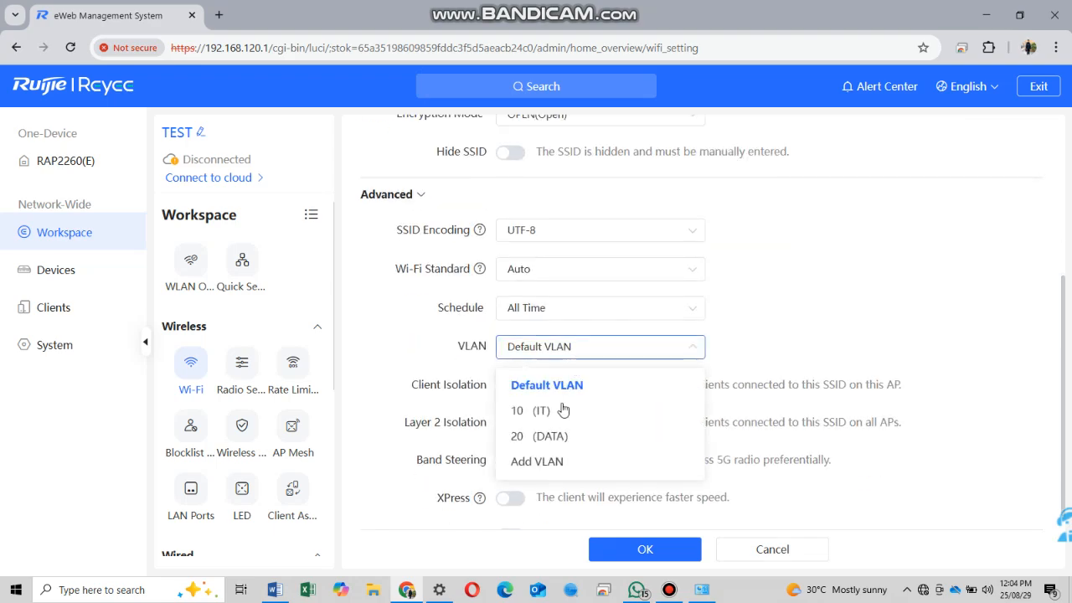
pyautogui.click(553, 437)
pyautogui.click(664, 550)
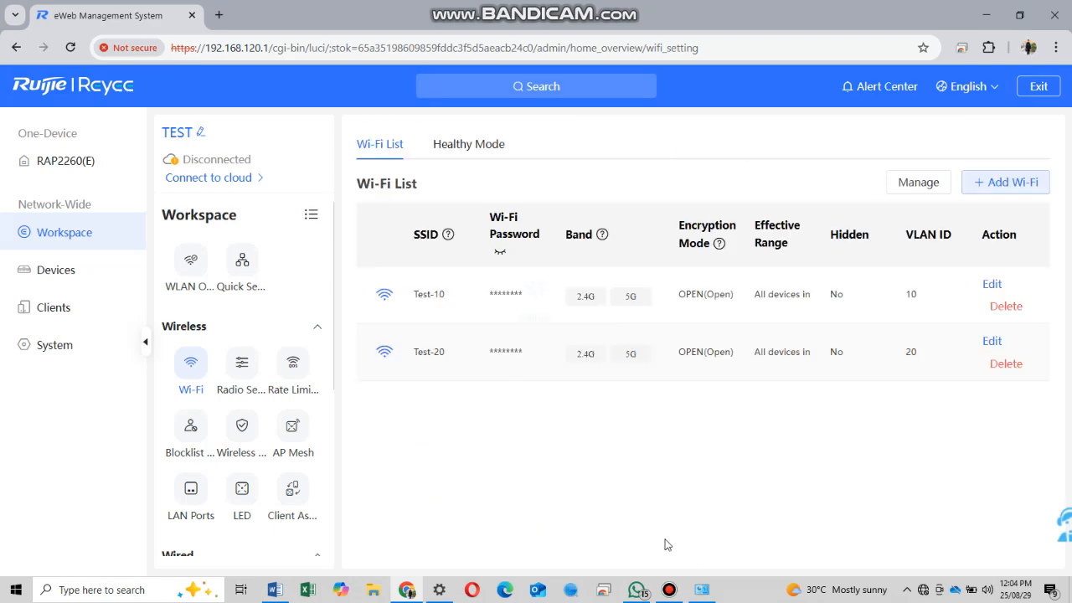
# - Open the NBS3100-8GT2SFP-P switch page from Devices, then bring up the Word setup notes
pyautogui.click(67, 267)
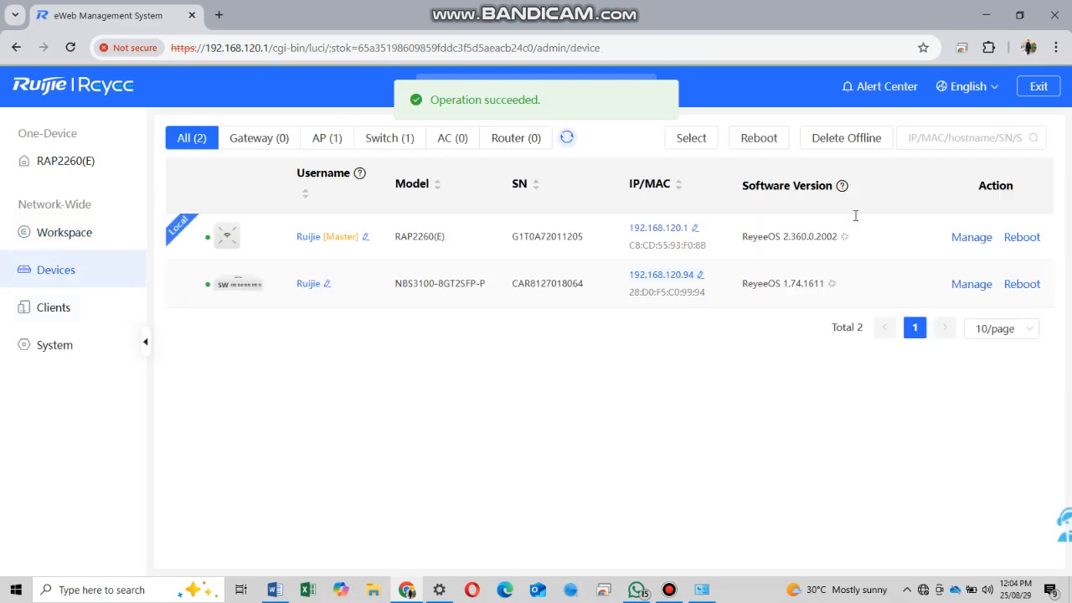
pyautogui.click(237, 285)
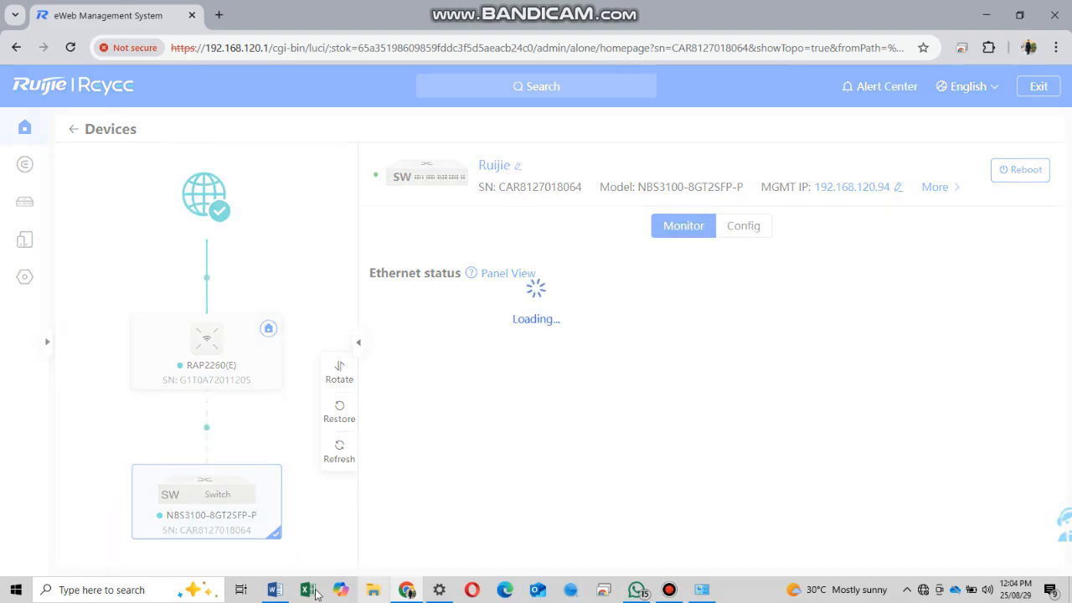
pyautogui.click(275, 590)
pyautogui.scroll(-2, 529, 445)
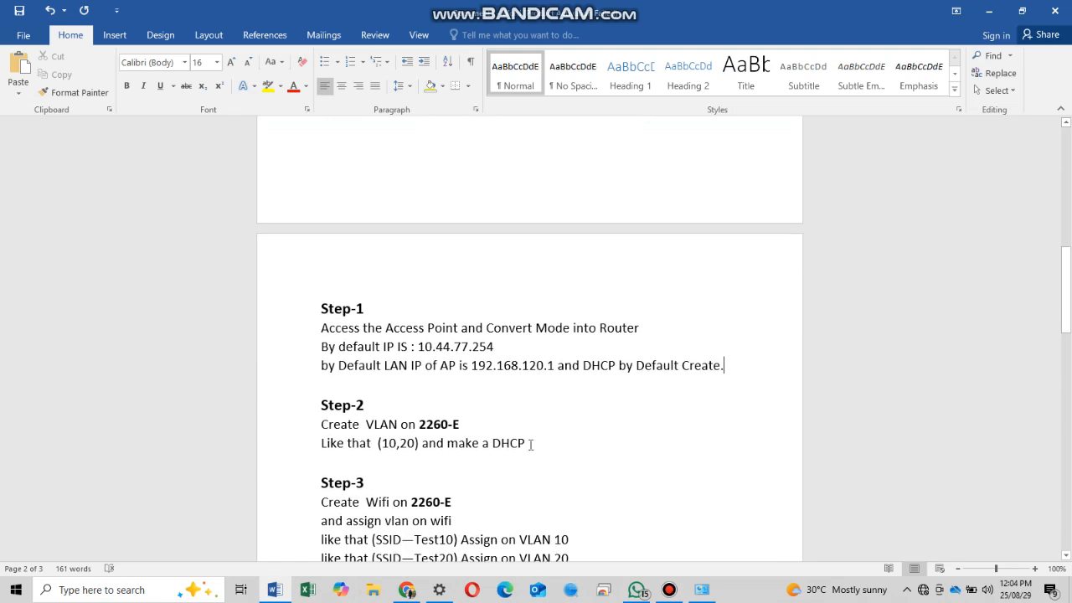
# - Review the Step-3 and Step-5 VLAN and port notes in Word, then return to the switch page
pyautogui.moveTo(531, 444); pyautogui.dragTo(278, 423)
pyautogui.scroll(-2, 589, 445)
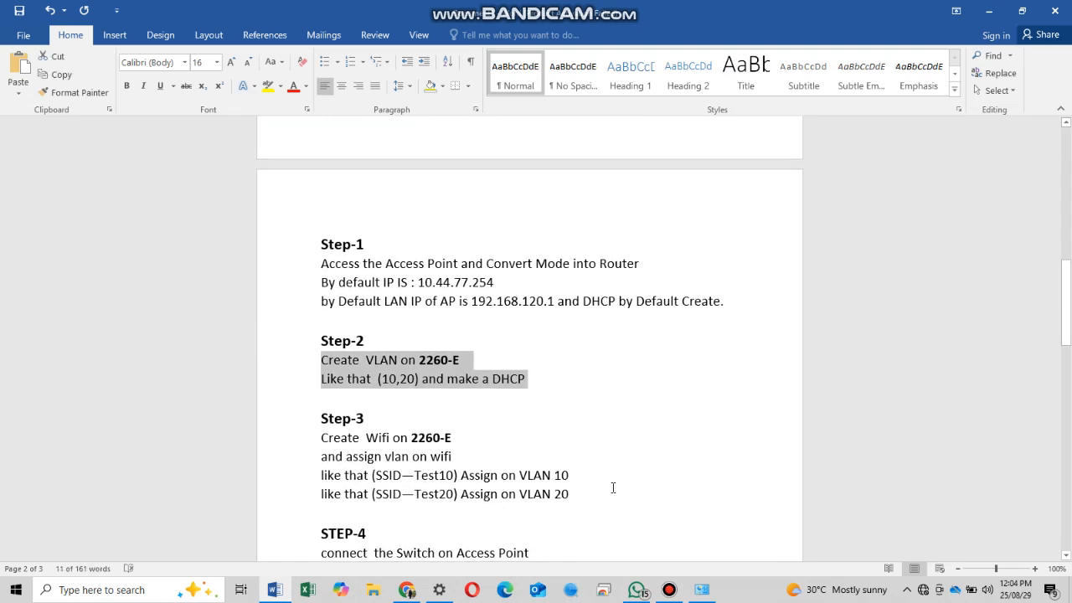
pyautogui.moveTo(569, 494); pyautogui.dragTo(322, 416)
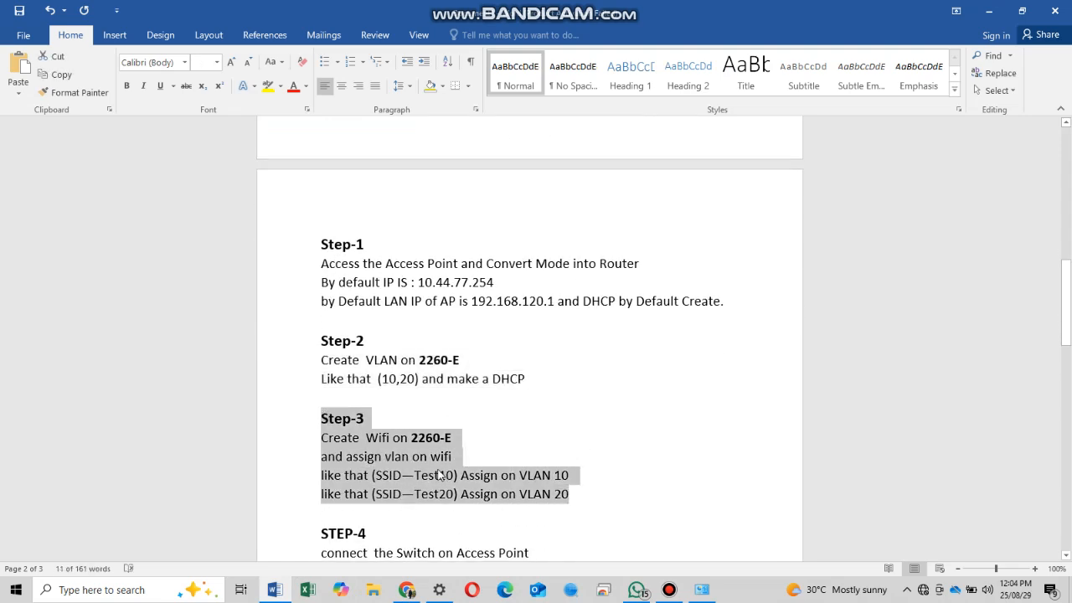
pyautogui.scroll(-4, 573, 439)
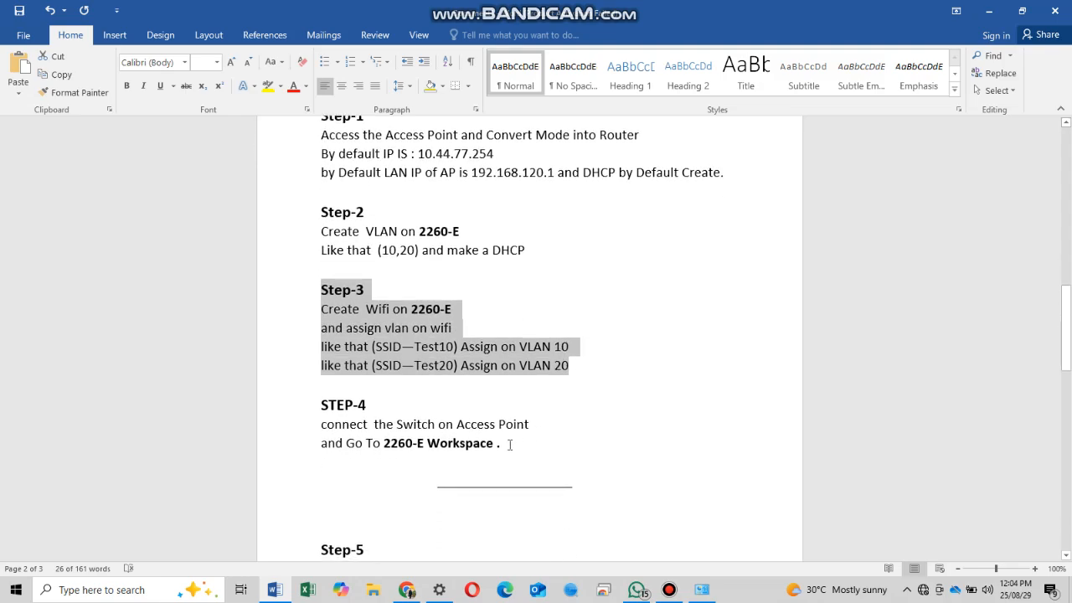
pyautogui.moveTo(502, 445); pyautogui.dragTo(608, 457)
pyautogui.scroll(-5, 430, 411)
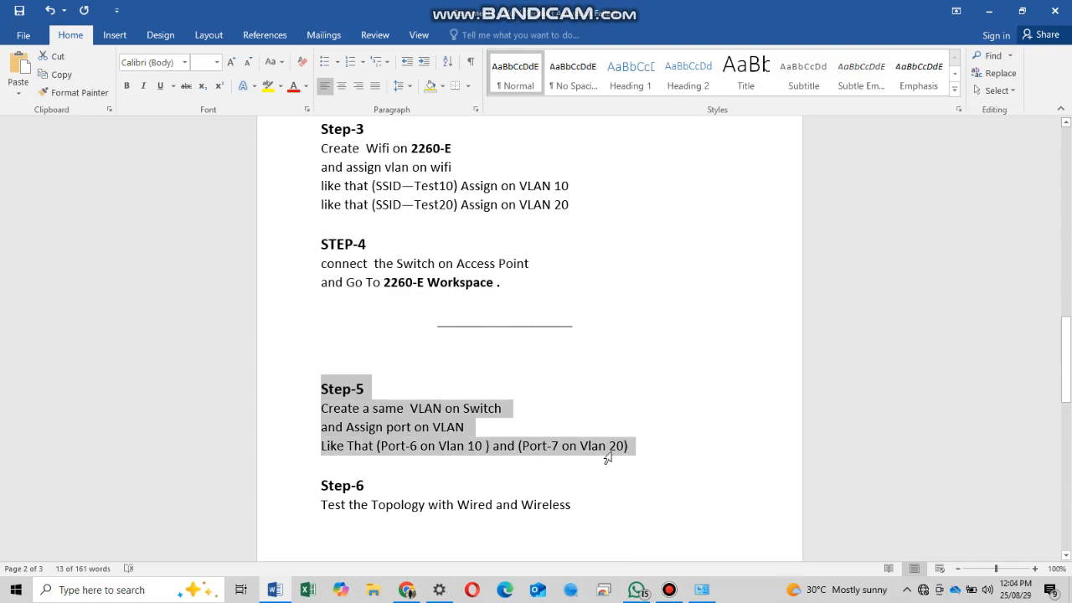
pyautogui.doubleClick(362, 446)
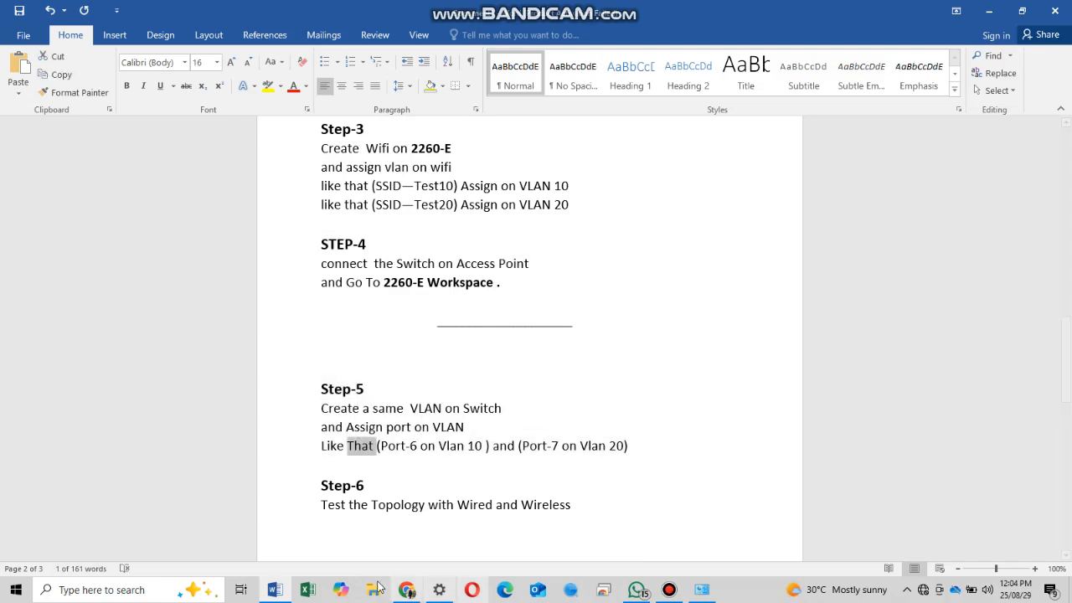
pyautogui.click(406, 592)
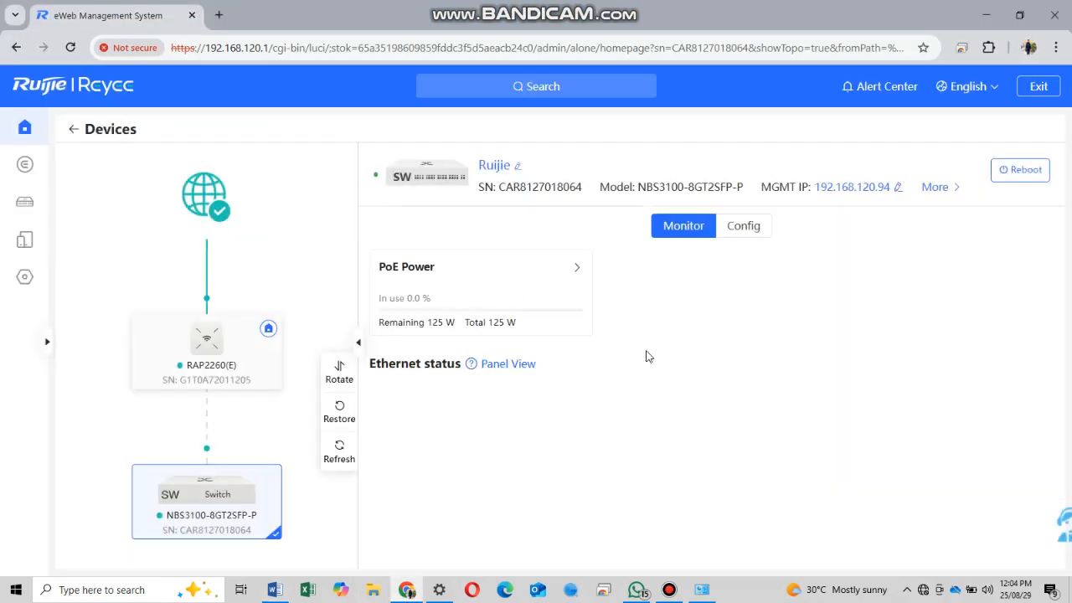
# - Open the switch's VLAN configuration and add VLAN 10 with description IT
pyautogui.click(753, 225)
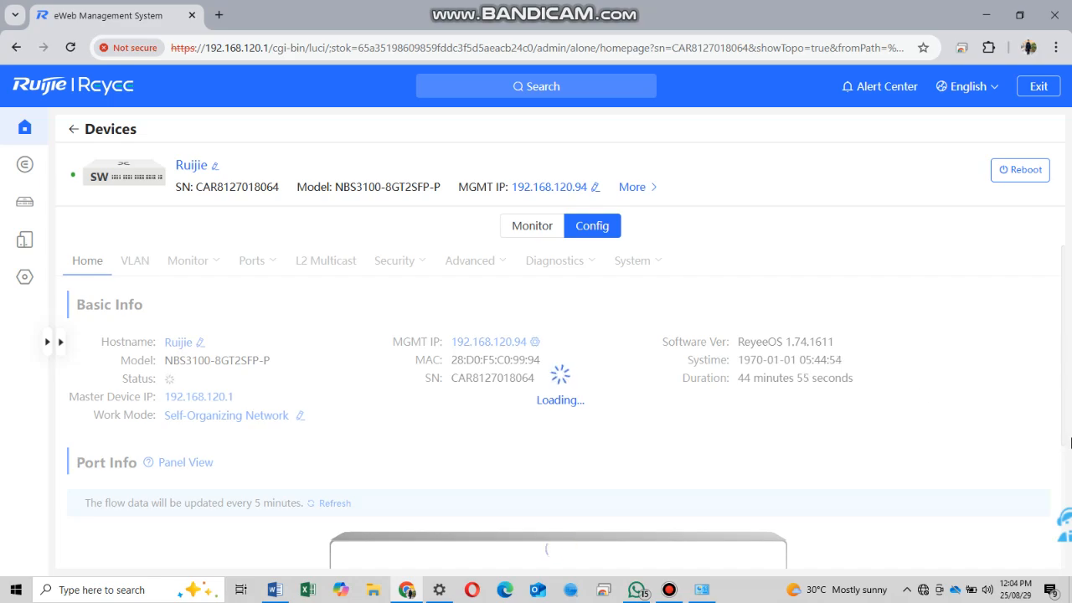
pyautogui.doubleClick(137, 263)
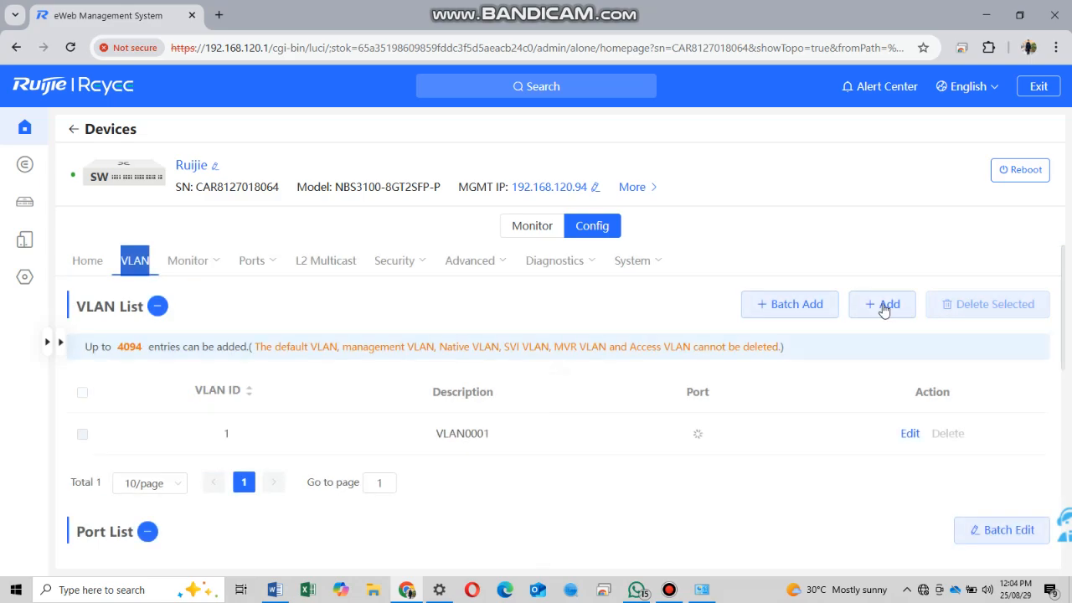
pyautogui.click(886, 306)
pyautogui.click(518, 360)
pyautogui.write('10')
pyautogui.press('Tab')
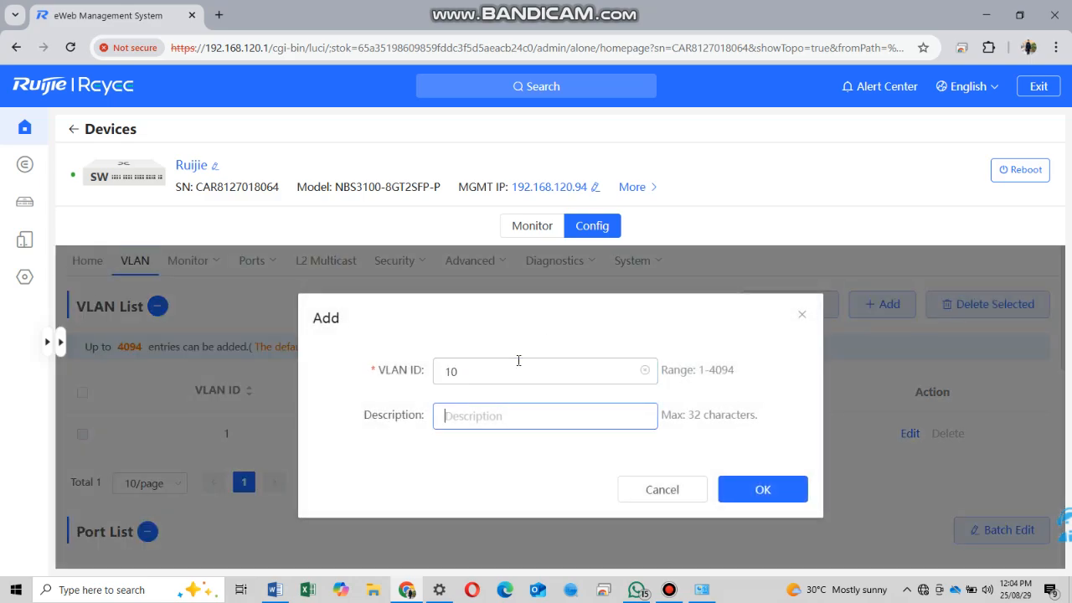
pyautogui.write('IT')
pyautogui.click(798, 489)
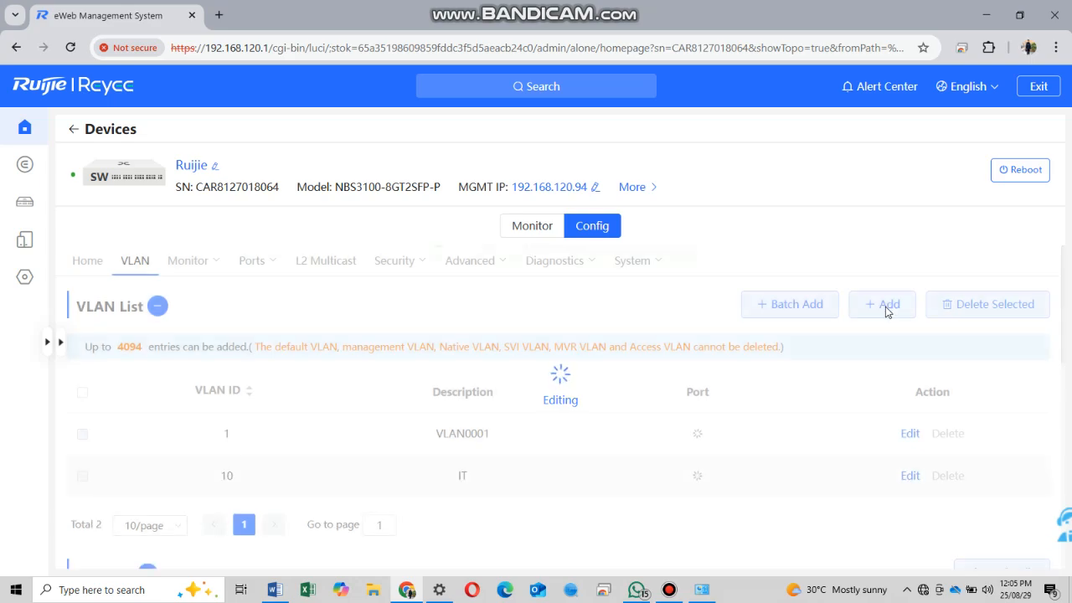
# - Add VLAN 20 with description DATA to the switch
pyautogui.click(886, 306)
pyautogui.click(604, 365)
pyautogui.write('20')
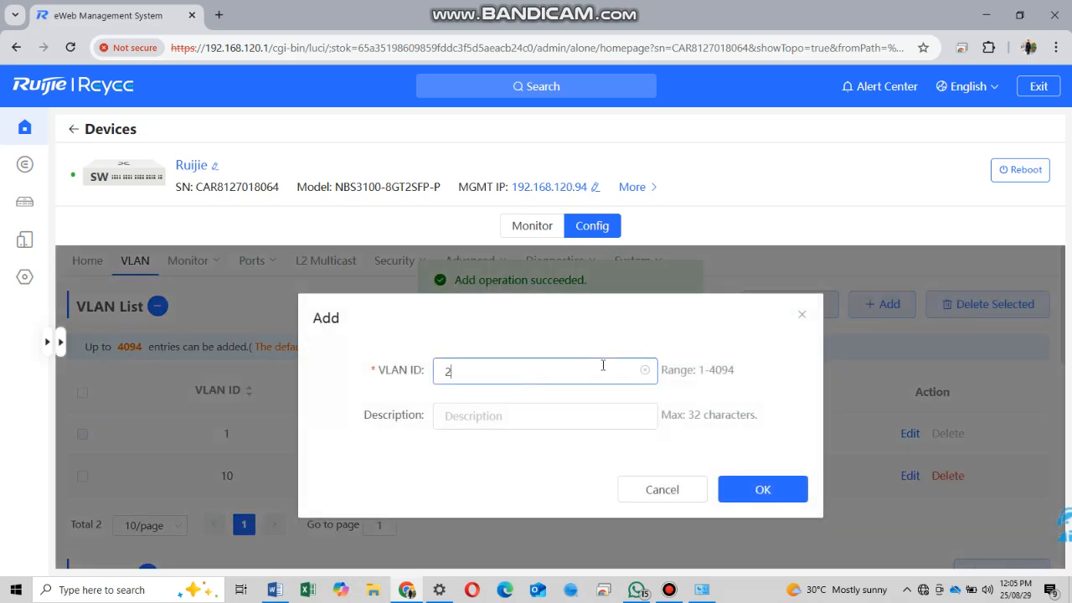
pyautogui.press('Tab')
pyautogui.write('D')
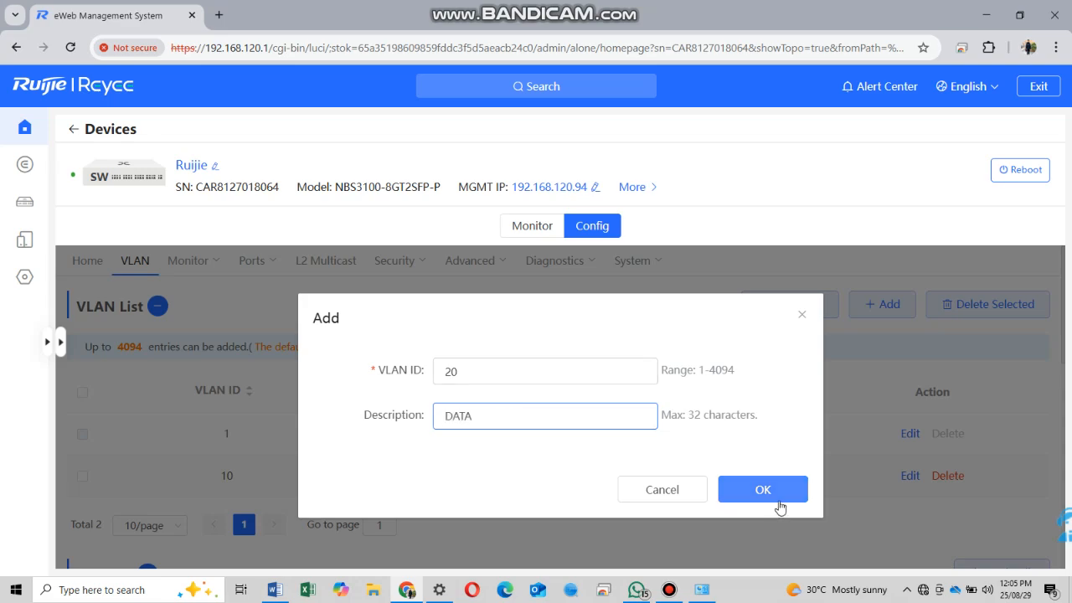
pyautogui.click(762, 490)
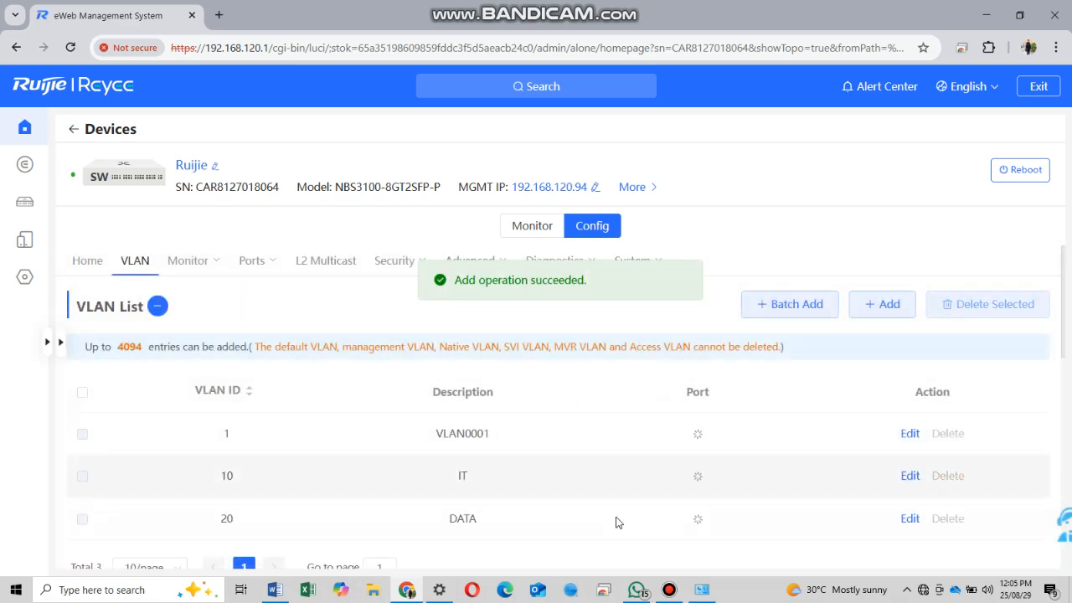
pyautogui.scroll(-4, 802, 486)
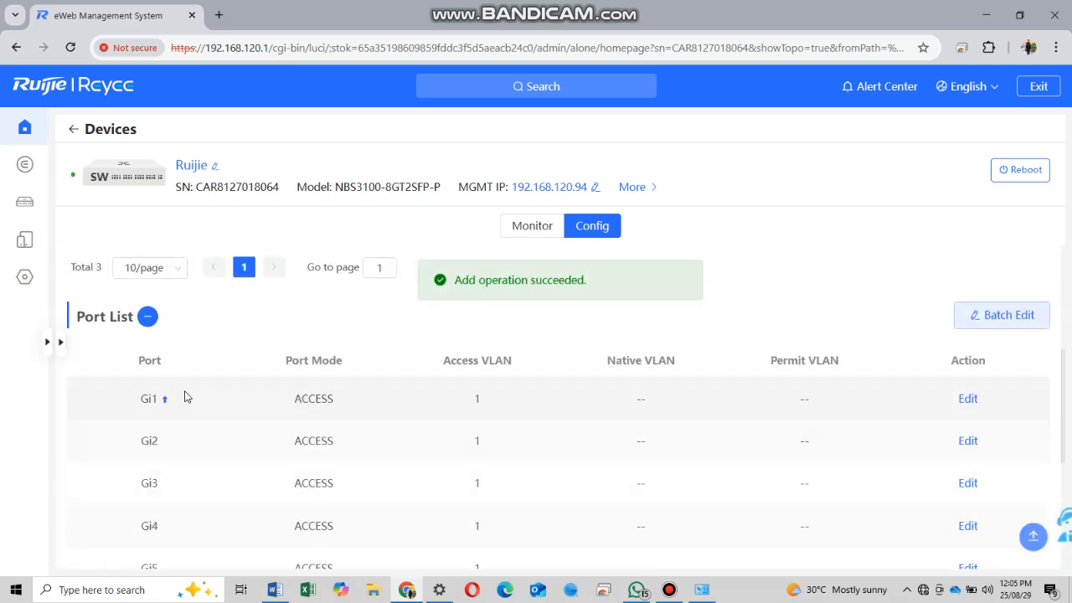
# - Change switch port Gi1's port mode to Trunk and save it
pyautogui.moveTo(141, 399); pyautogui.dragTo(149, 400)
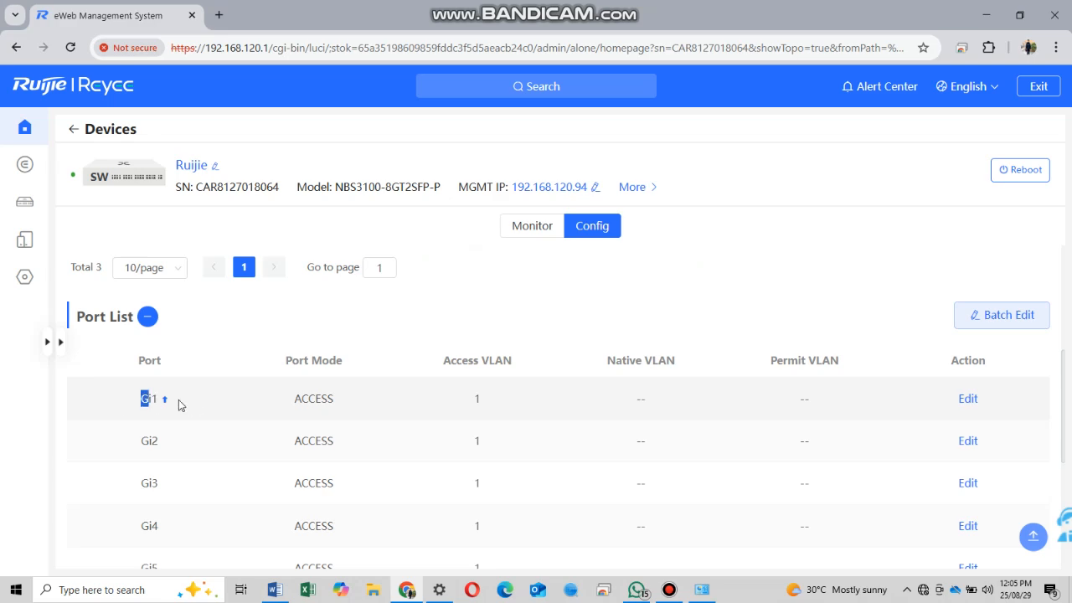
pyautogui.click(952, 404)
pyautogui.click(507, 376)
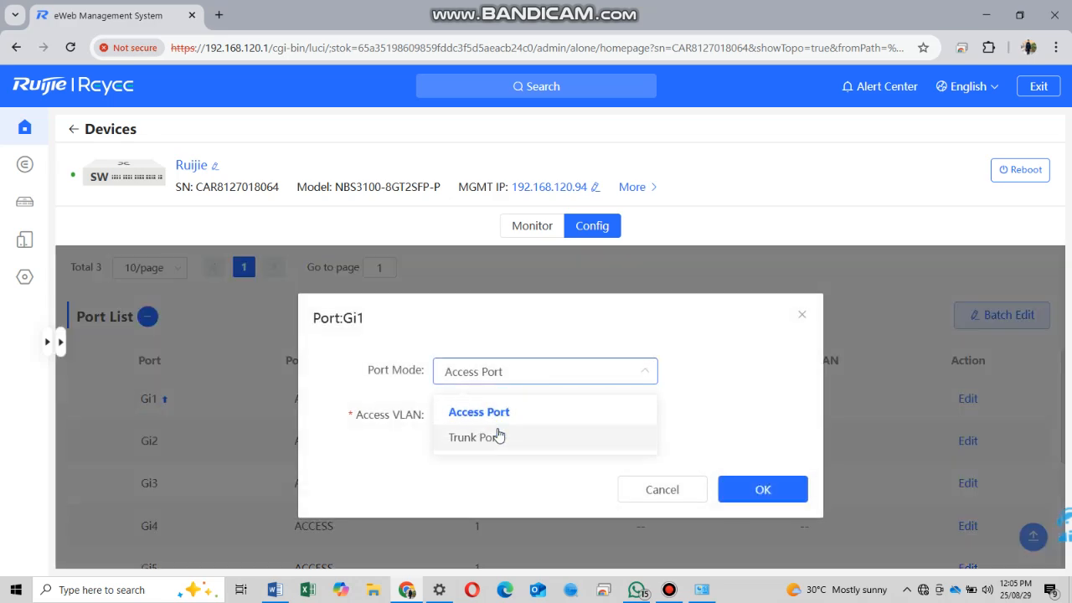
pyautogui.click(497, 436)
pyautogui.click(762, 489)
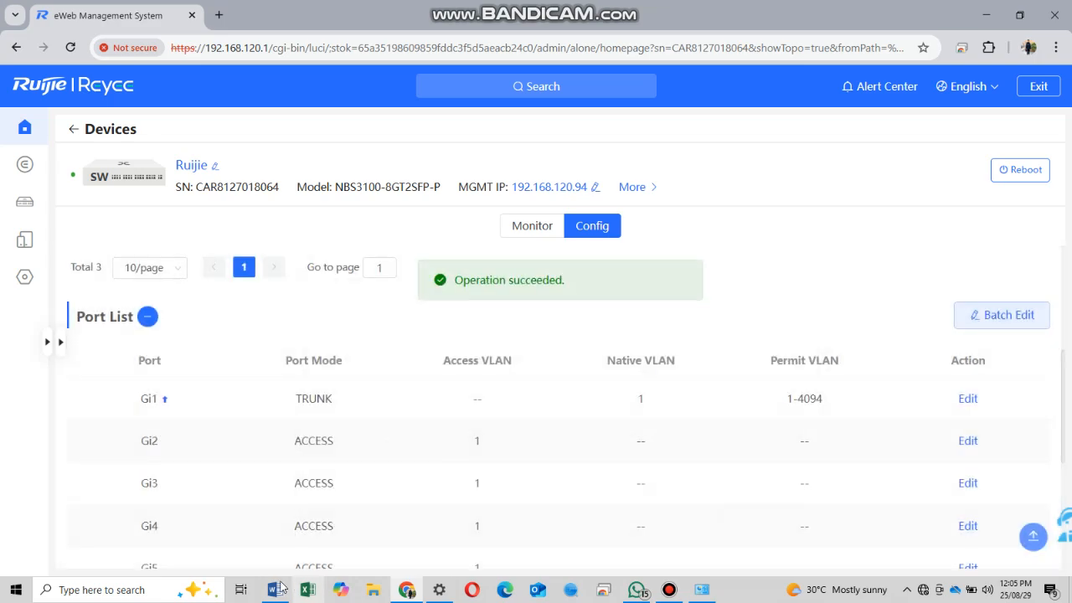
pyautogui.click(275, 590)
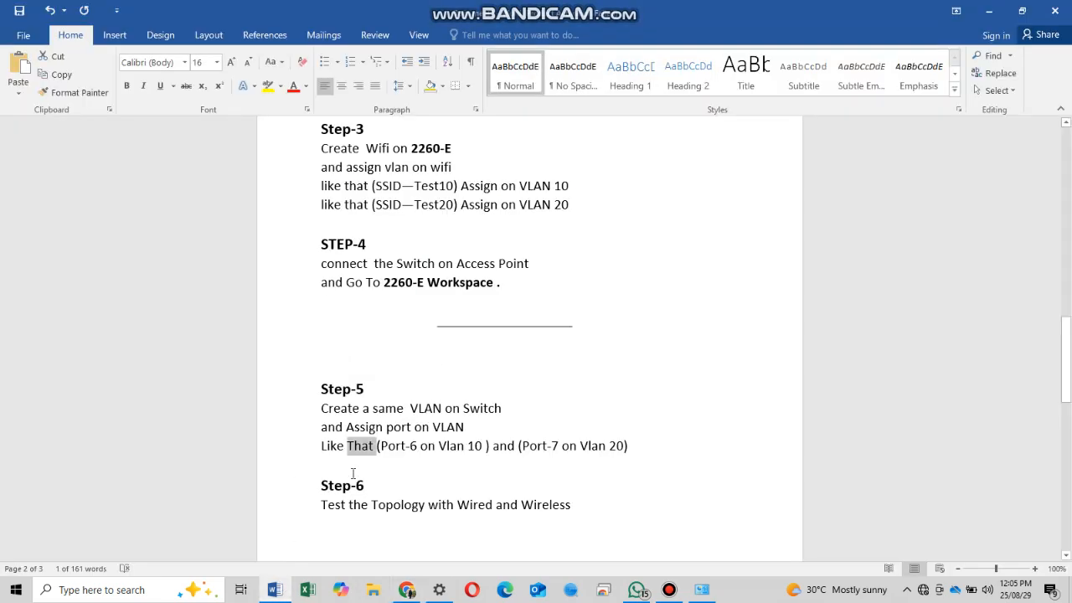
# - Add the Step-5 line '2260 e to Switch connect port in Trunk mode' with '2260 e' bold
pyautogui.click(631, 445)
pyautogui.press('Return')
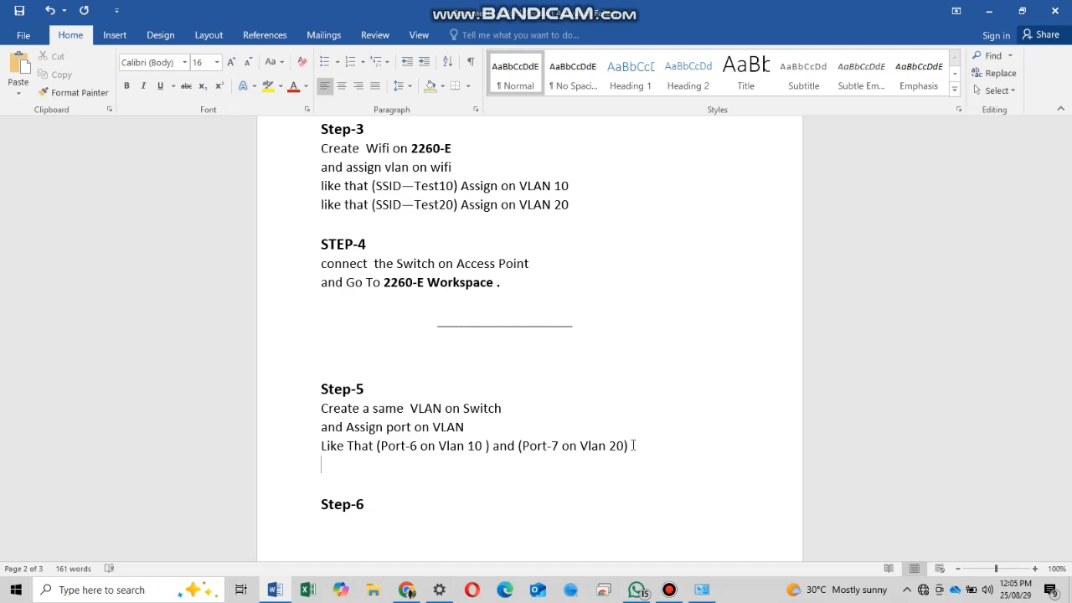
pyautogui.hotkey('ctrl', 'b')
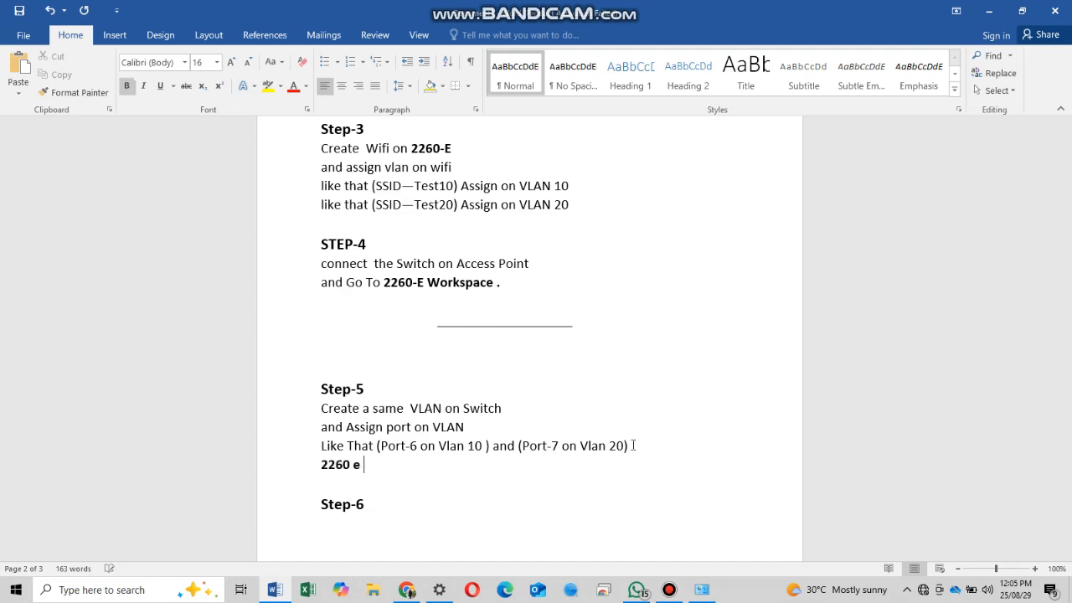
pyautogui.hotkey('ctrl', 'b')
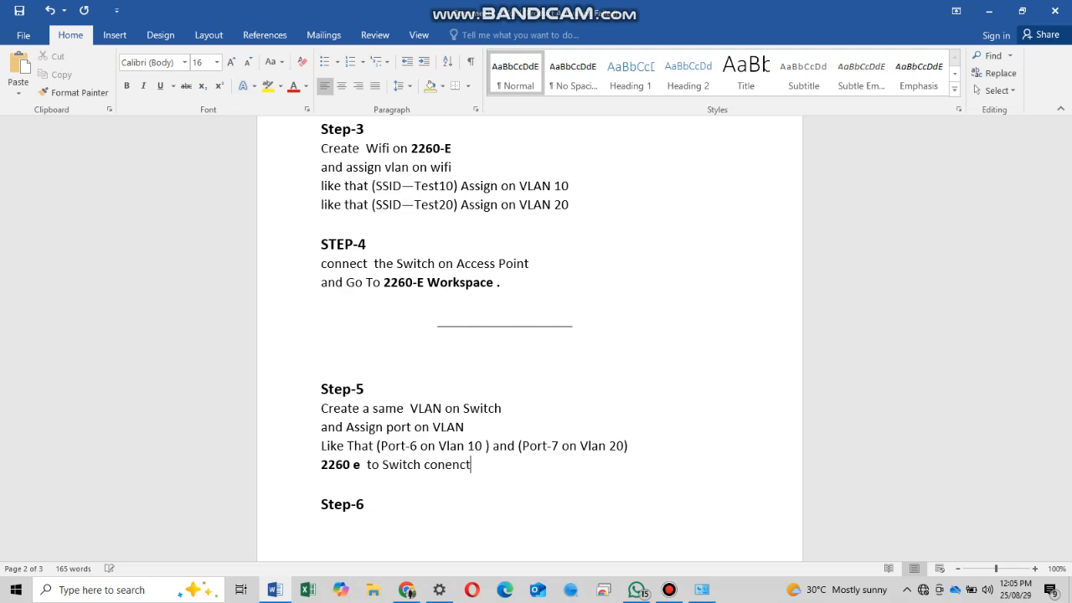
pyautogui.write('in Trunk mode')
pyautogui.click(407, 590)
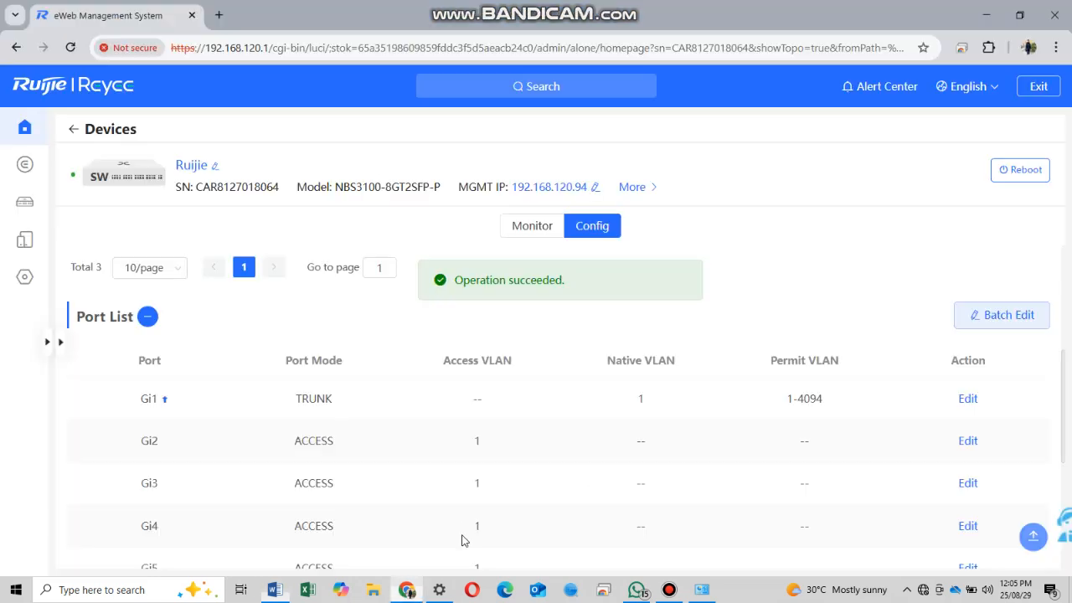
# - Check the Word port example, then assign switch port Gi6 to access VLAN 10
pyautogui.doubleClick(335, 402)
pyautogui.scroll(-4, 410, 426)
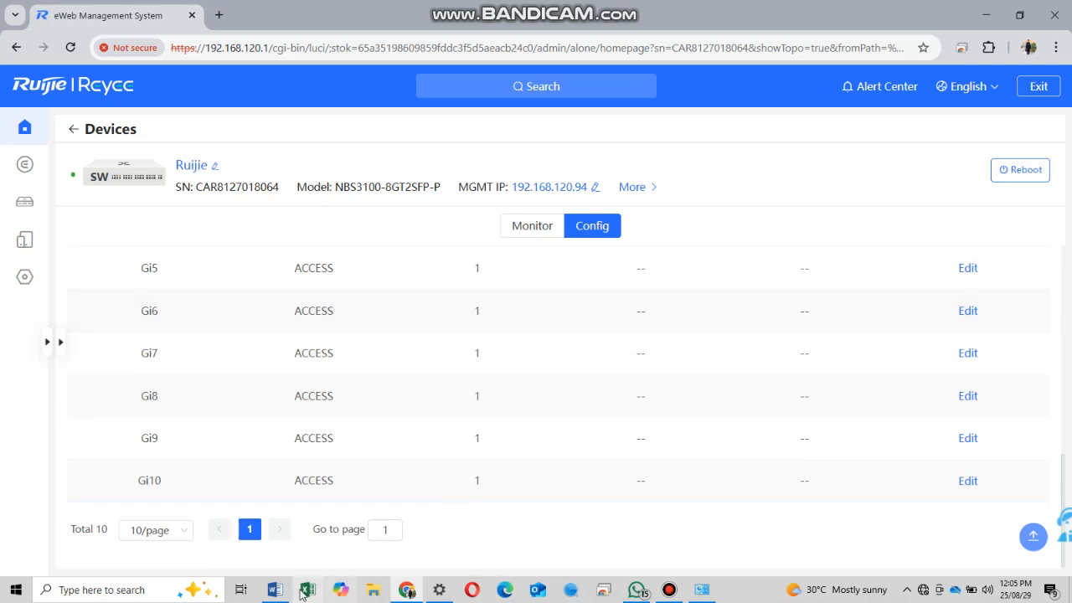
pyautogui.click(275, 590)
pyautogui.moveTo(644, 445); pyautogui.dragTo(379, 446)
pyautogui.click(407, 590)
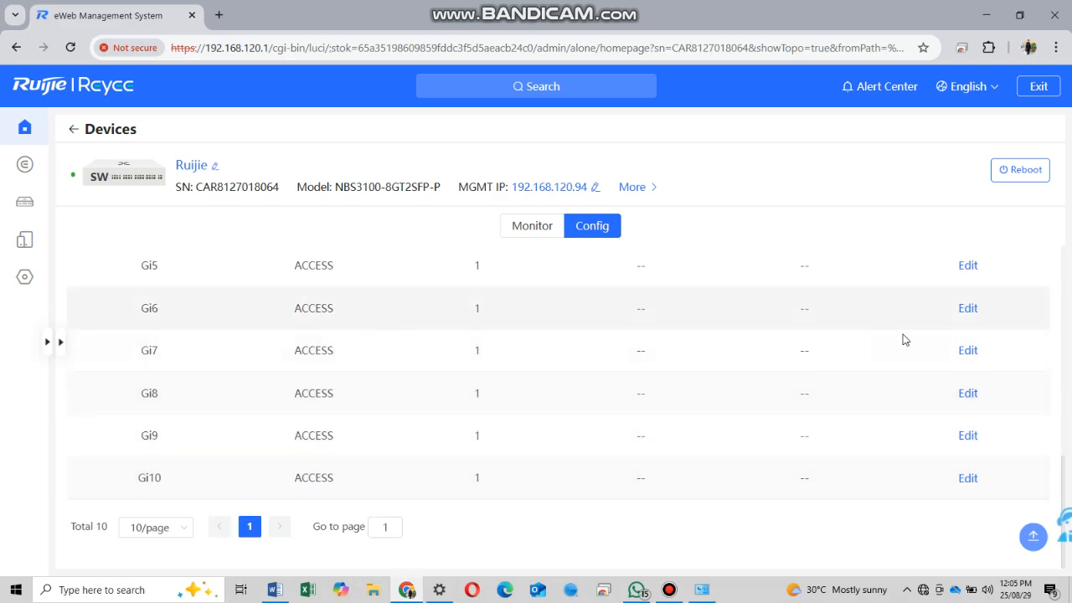
pyautogui.click(968, 308)
pyautogui.click(523, 422)
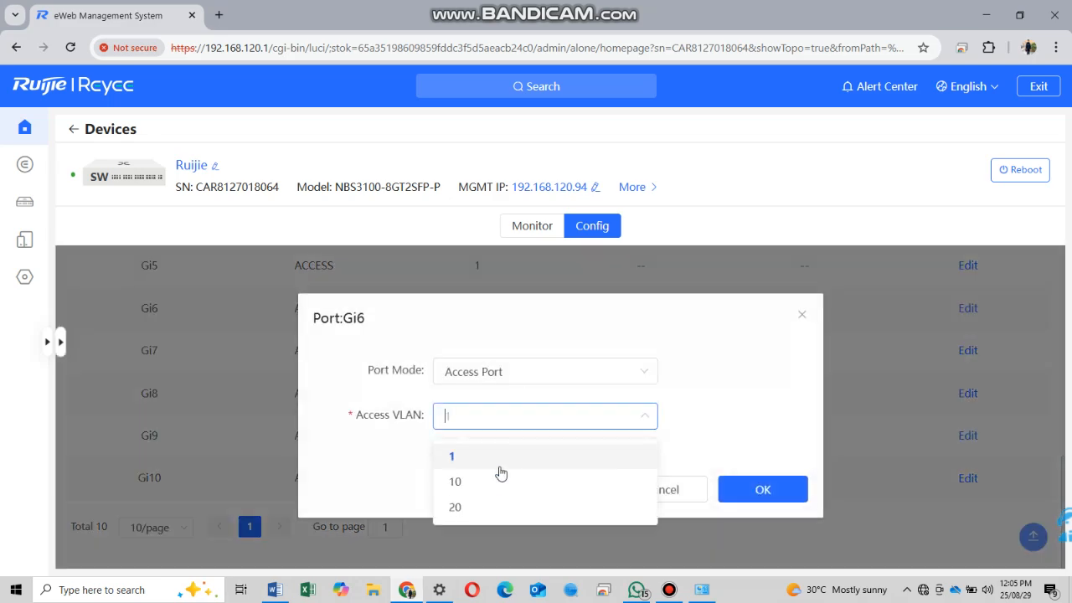
pyautogui.click(580, 481)
pyautogui.click(787, 493)
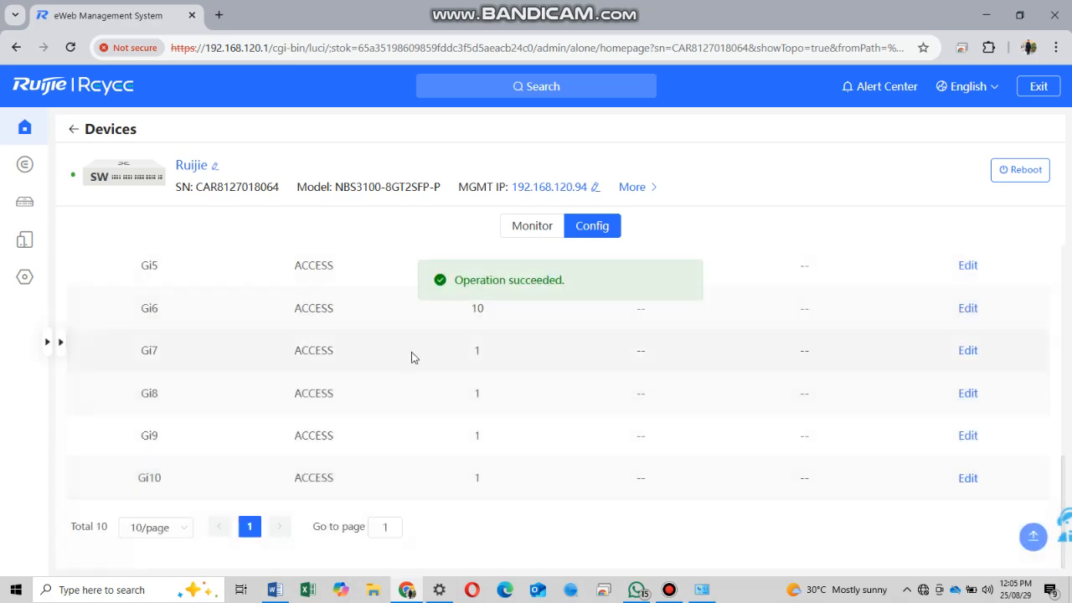
# - Keep port Gi7 as an access port and assign it to VLAN 20
pyautogui.click(969, 350)
pyautogui.click(541, 378)
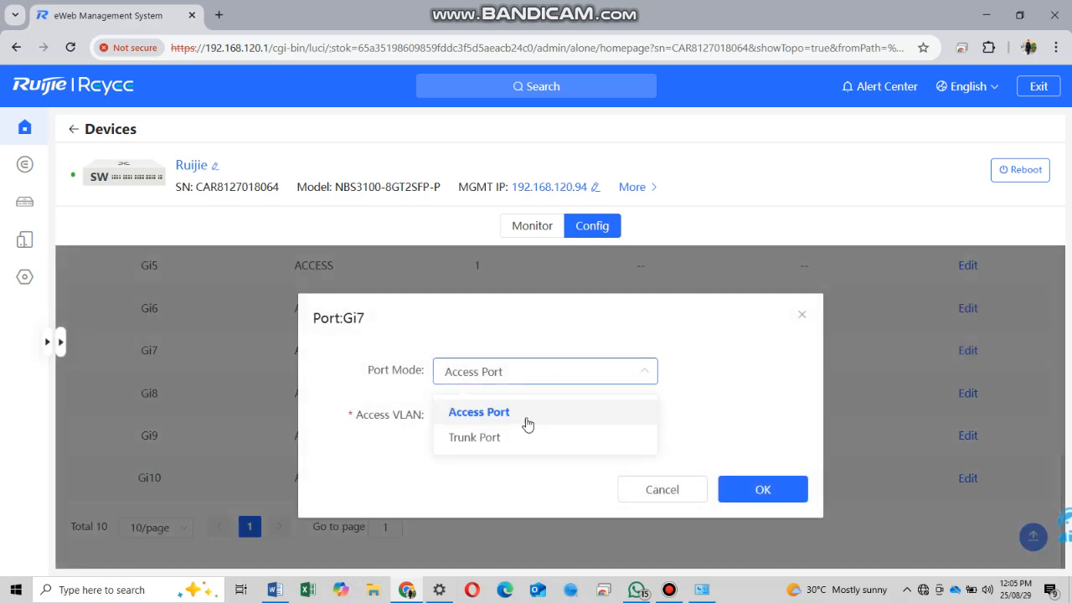
pyautogui.click(527, 414)
pyautogui.click(649, 417)
pyautogui.click(481, 503)
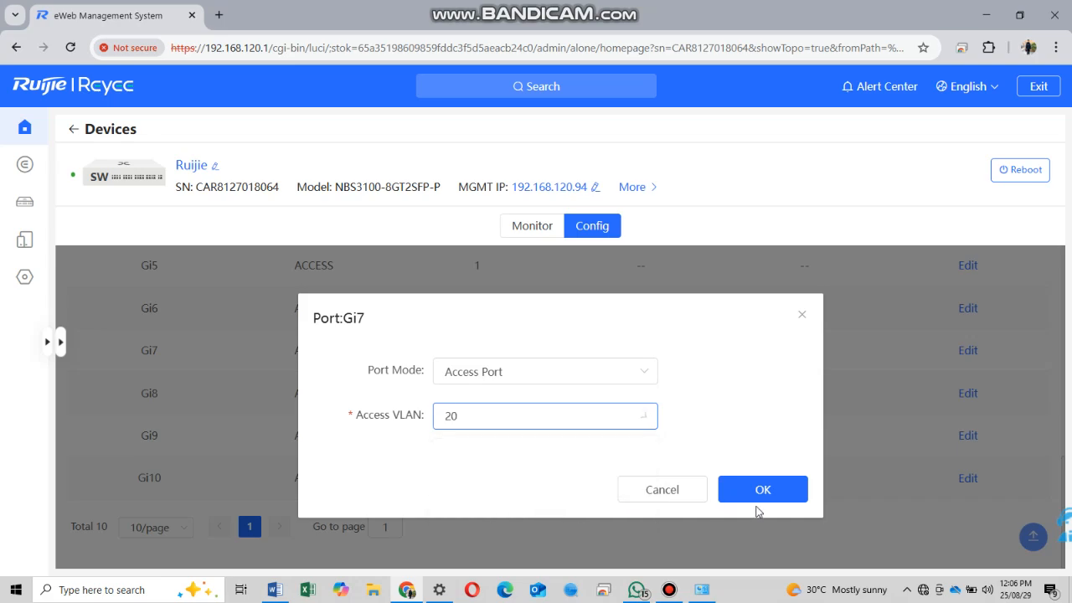
pyautogui.click(781, 498)
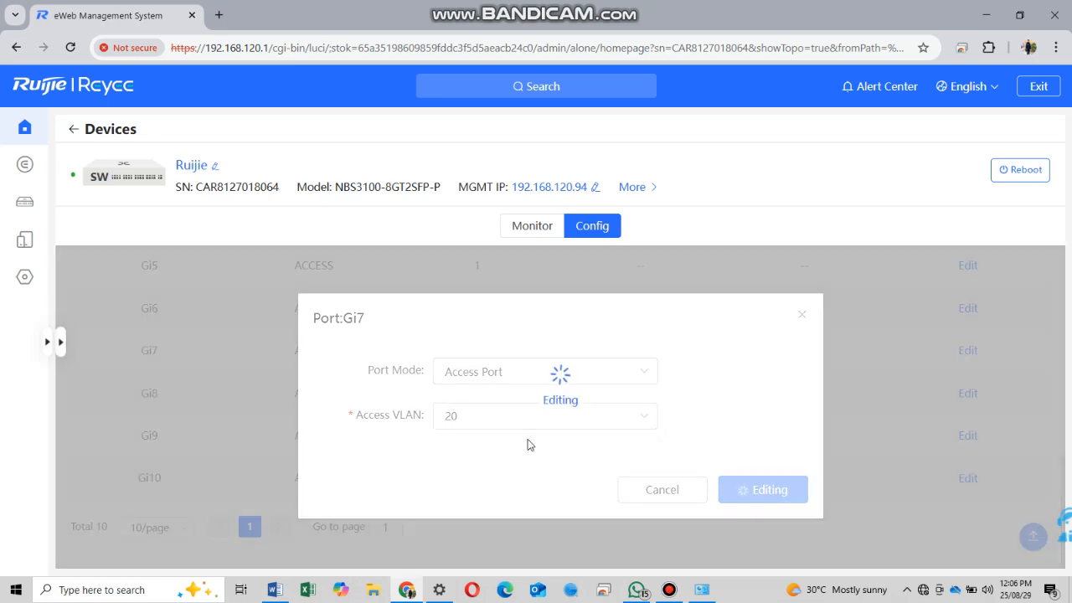
pyautogui.scroll(4, 512, 431)
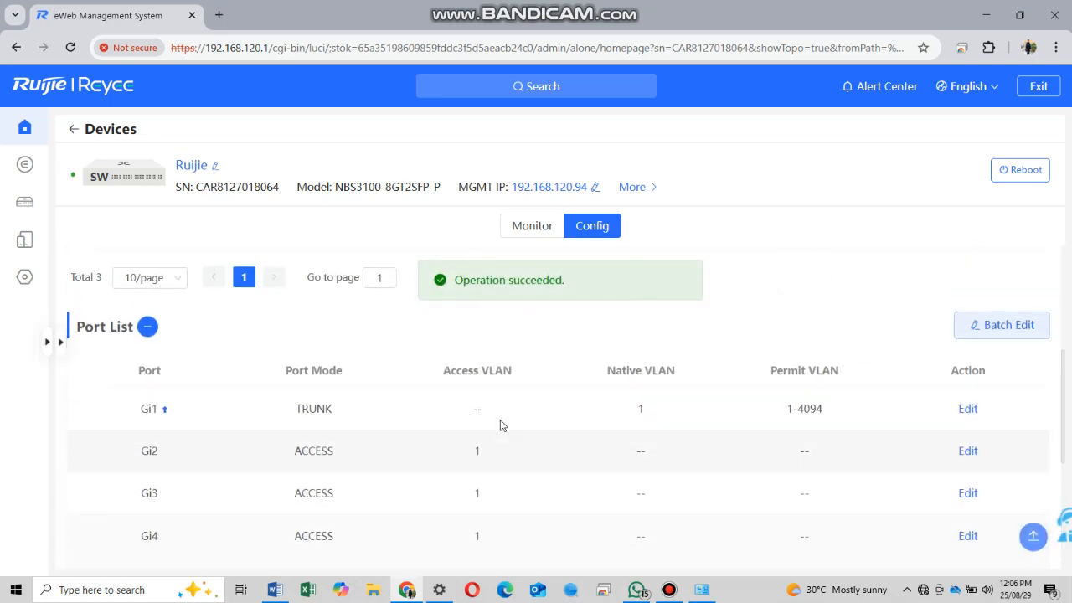
pyautogui.scroll(3, 503, 428)
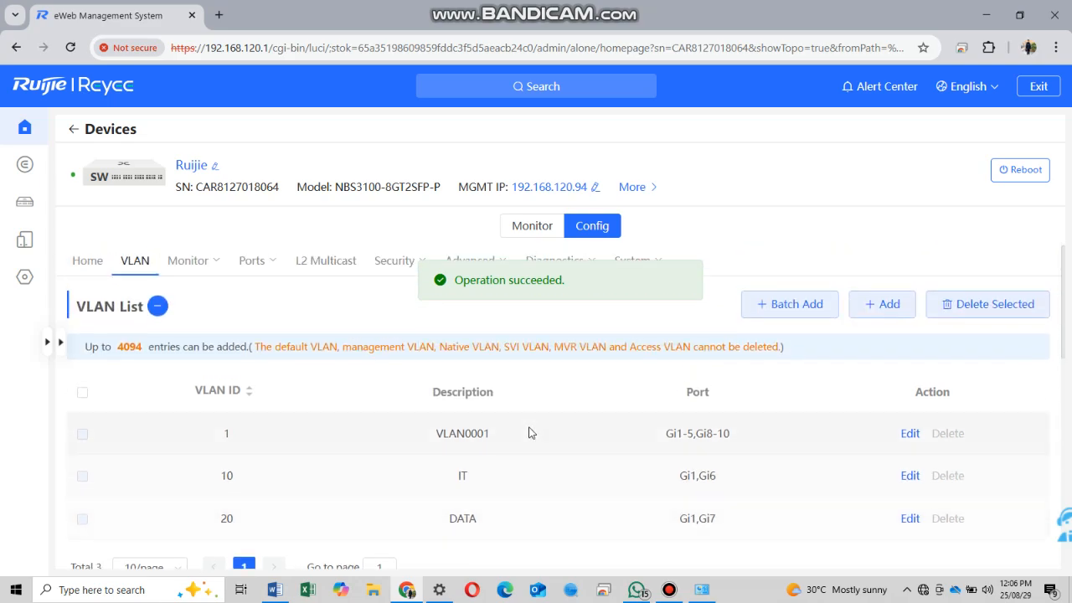
pyautogui.click(276, 590)
# - Add the line 'I am connect the Internet on 2260 E' below the trunk note, with 2260 E bold
pyautogui.scroll(-6, 502, 448)
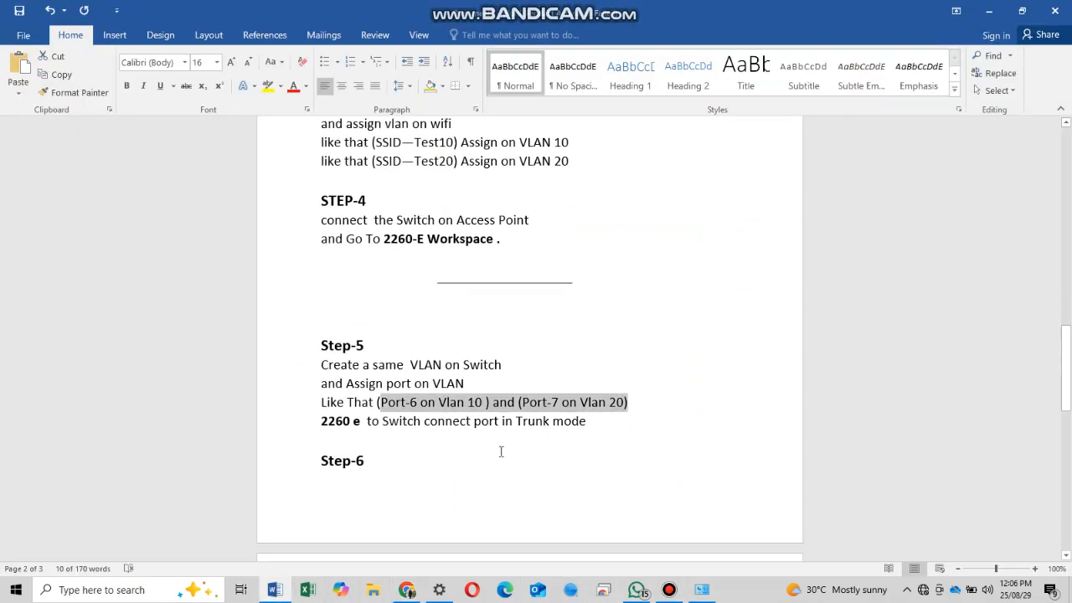
pyautogui.scroll(3, 637, 385)
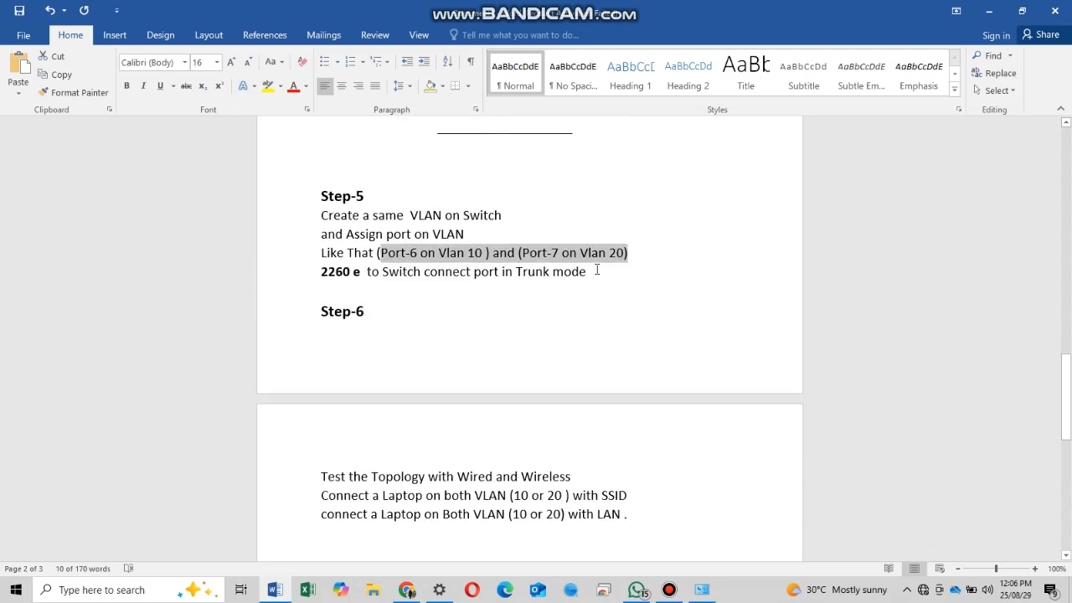
pyautogui.click(597, 270)
pyautogui.press('Return')
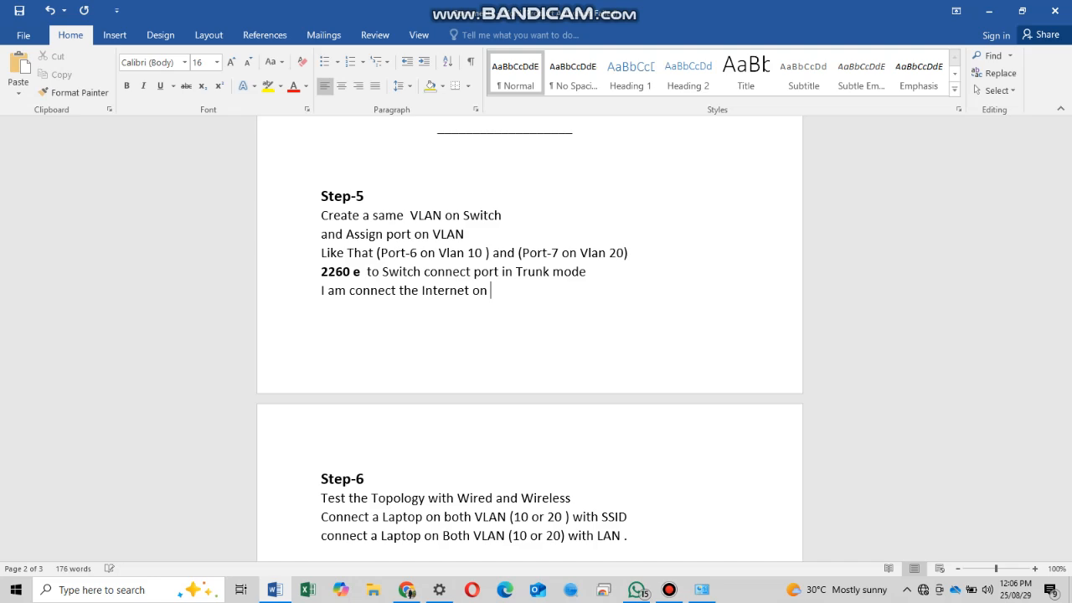
pyautogui.hotkey('ctrl', 'b')
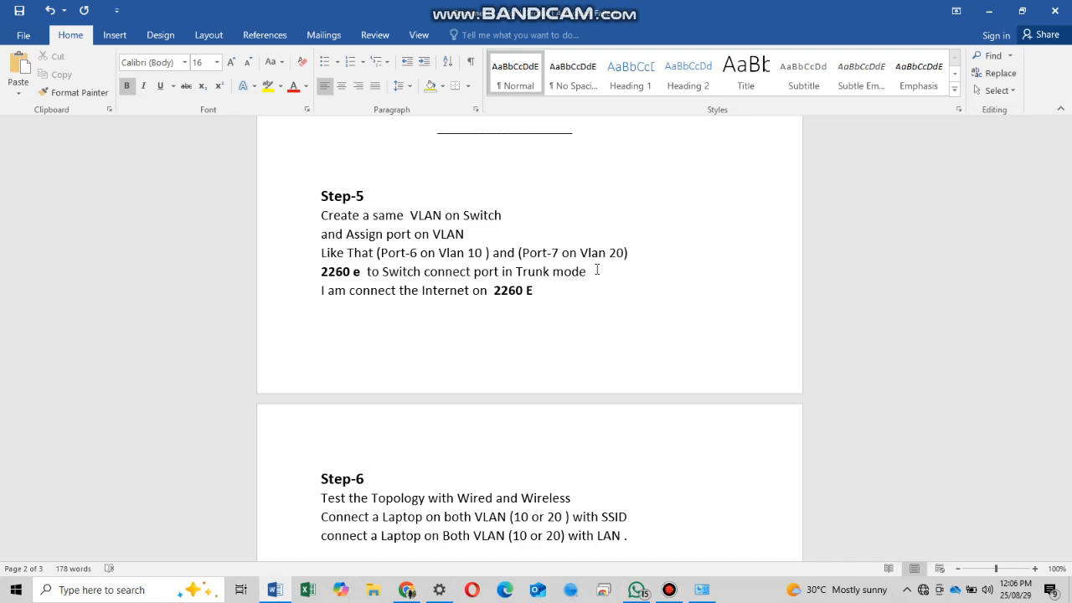
# - Open the RAP2260(E) access point's configuration from the eWeb Devices list
pyautogui.click(409, 590)
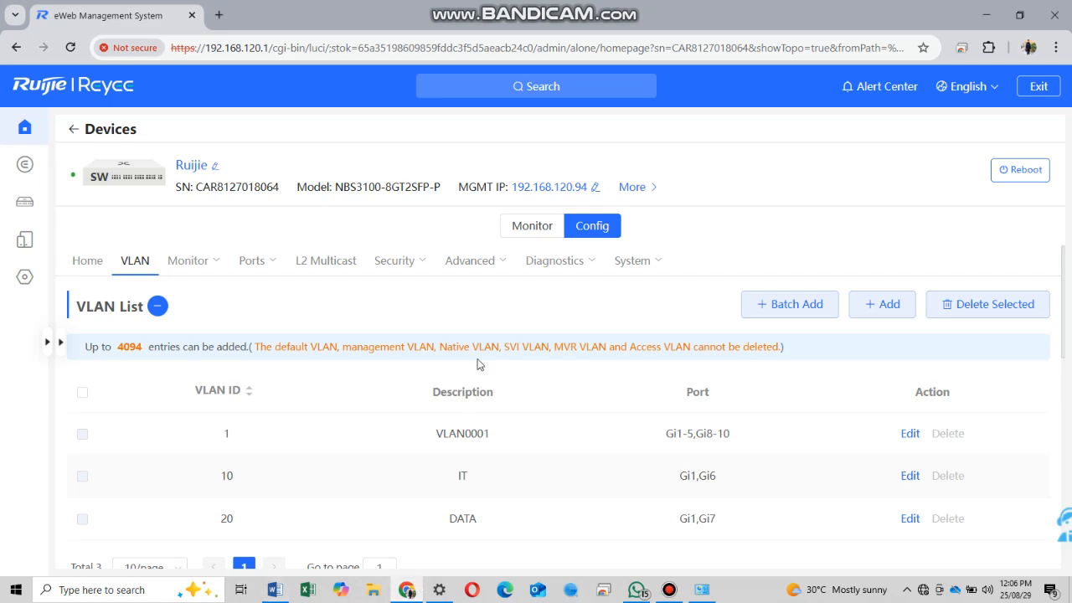
pyautogui.click(46, 163)
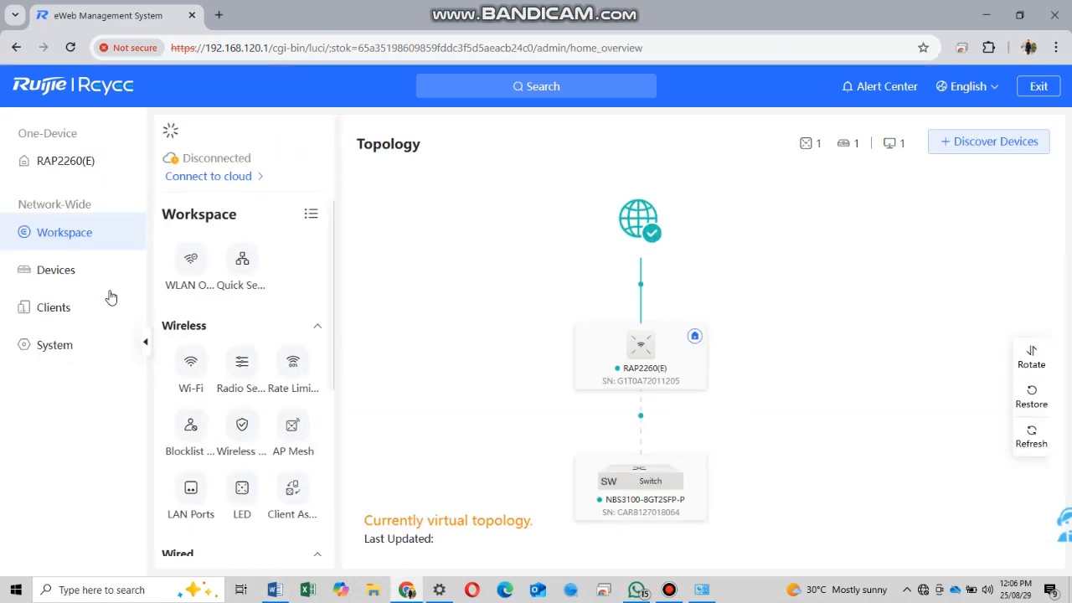
pyautogui.click(100, 271)
pyautogui.click(307, 256)
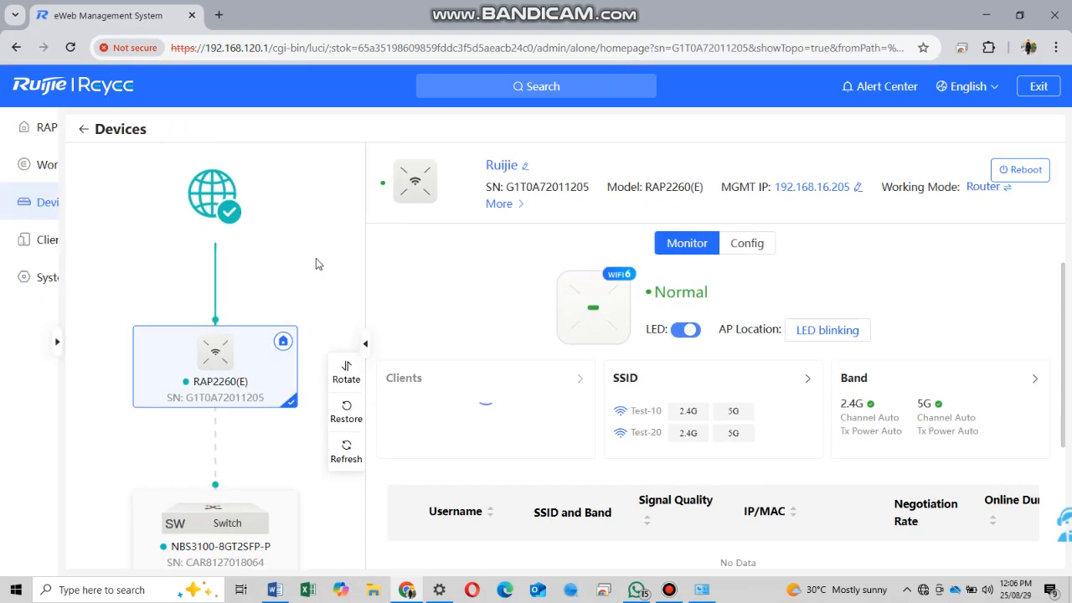
pyautogui.click(744, 243)
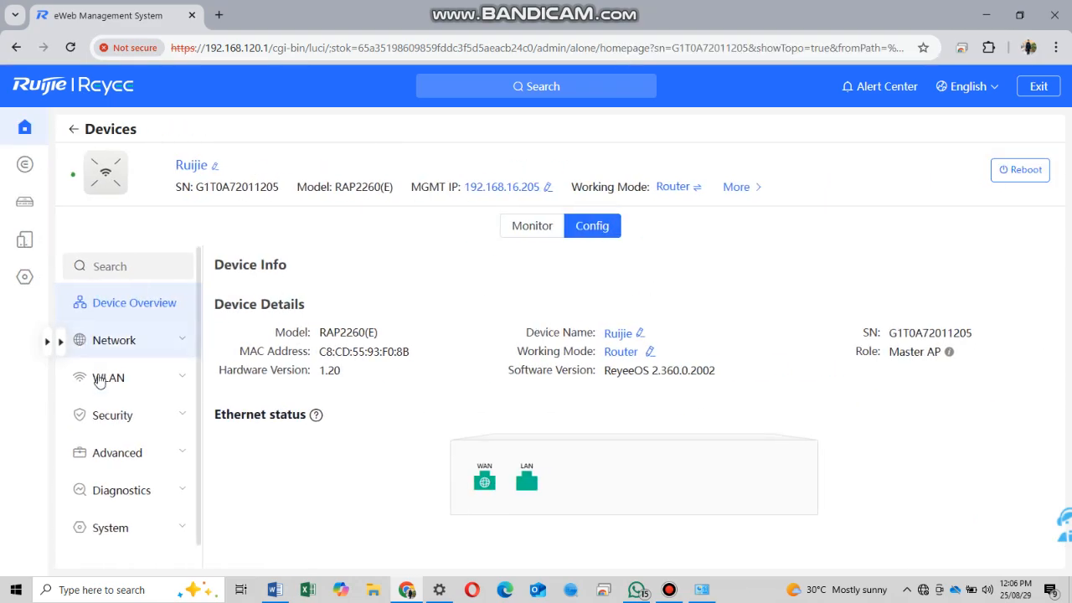
# - View the access point's Network > WAN settings: DHCP address 192.168.16.205, gateway 192.168.16.1
pyautogui.click(139, 384)
pyautogui.click(126, 343)
pyautogui.click(134, 387)
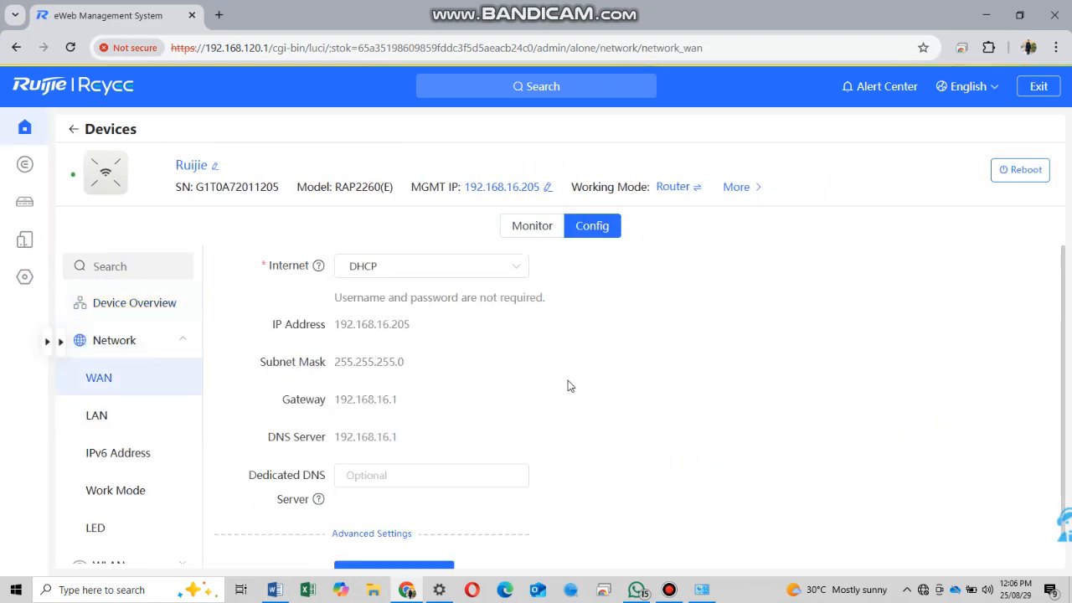
pyautogui.moveTo(410, 329); pyautogui.dragTo(333, 325)
pyautogui.click(527, 352)
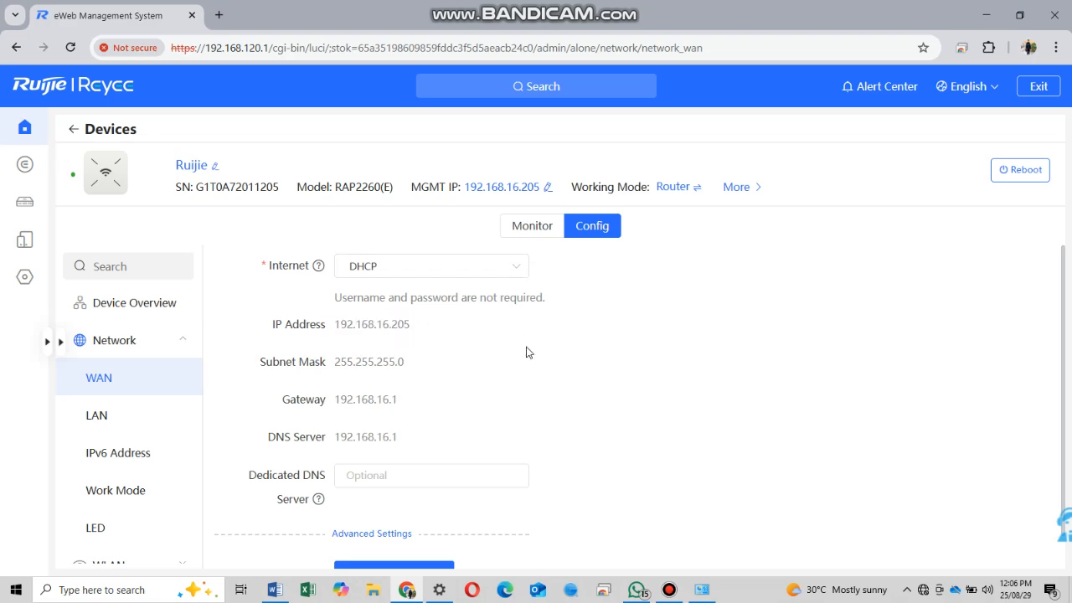
pyautogui.scroll(-1, 691, 389)
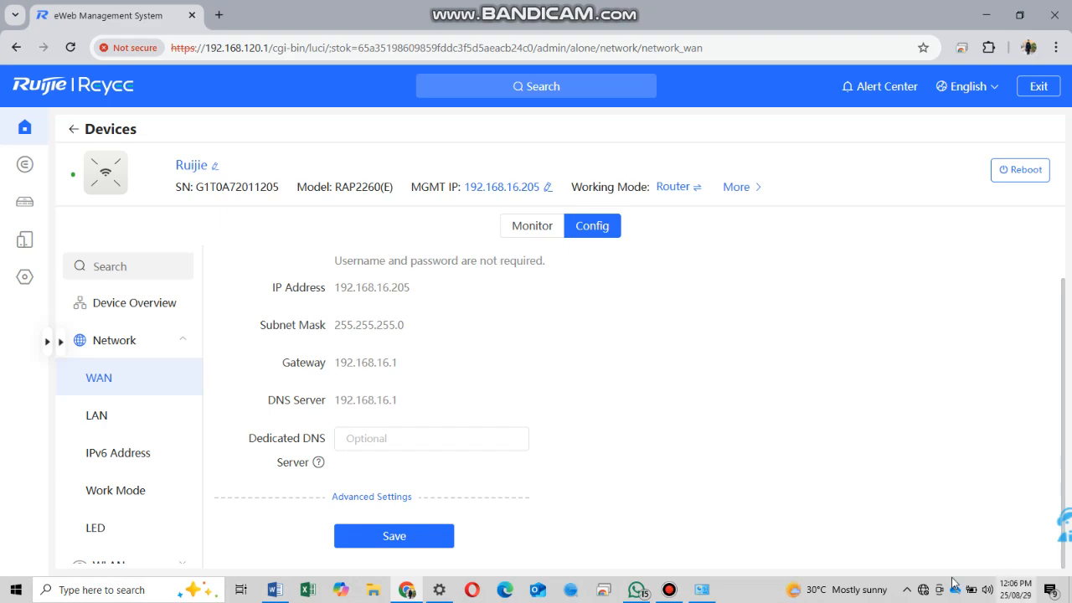
pyautogui.click(925, 591)
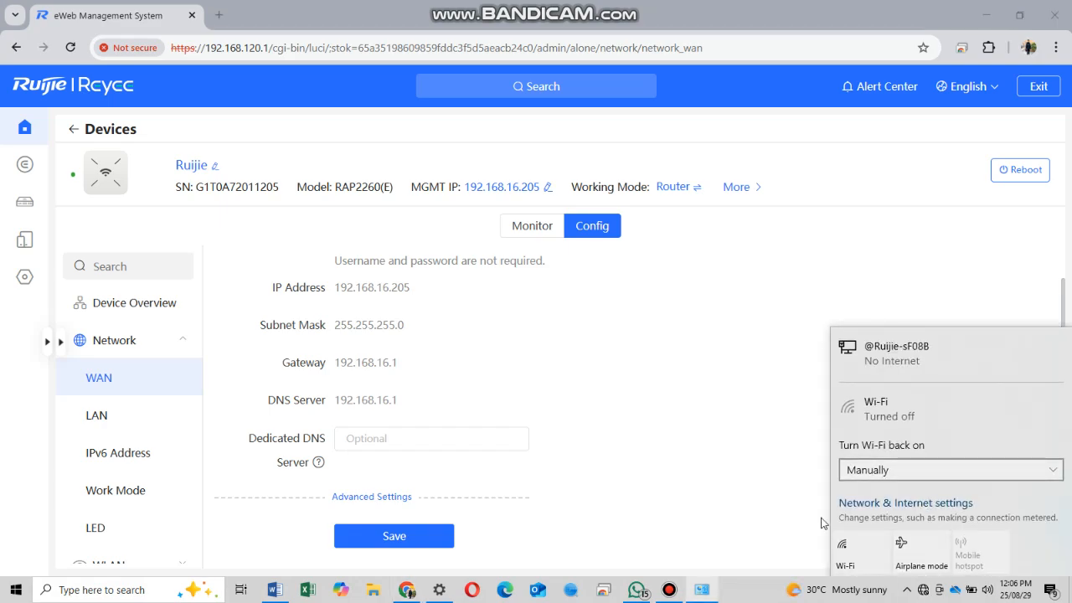
# - Confirm the Ethernet adapter's IPv4 obtains its IP and DNS automatically, then return to eWeb
pyautogui.click(890, 502)
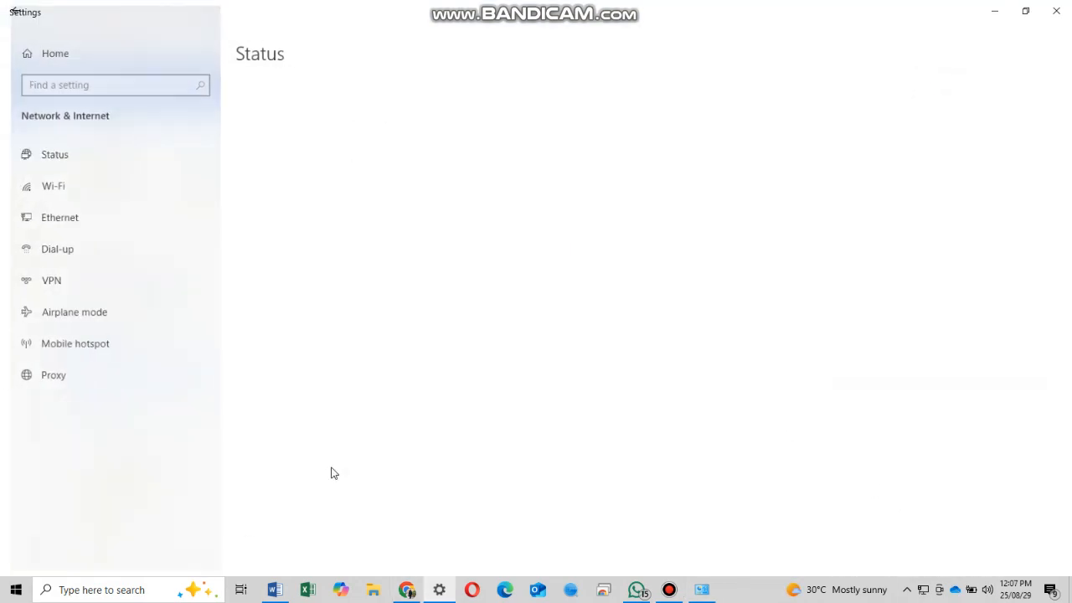
pyautogui.click(414, 442)
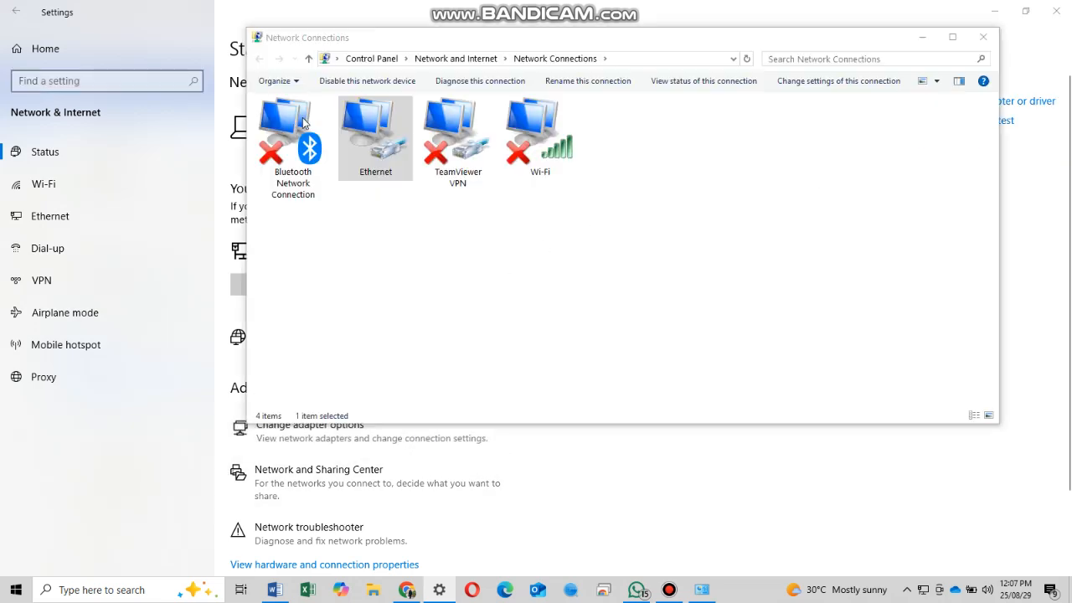
pyautogui.rightClick(353, 144)
pyautogui.click(449, 276)
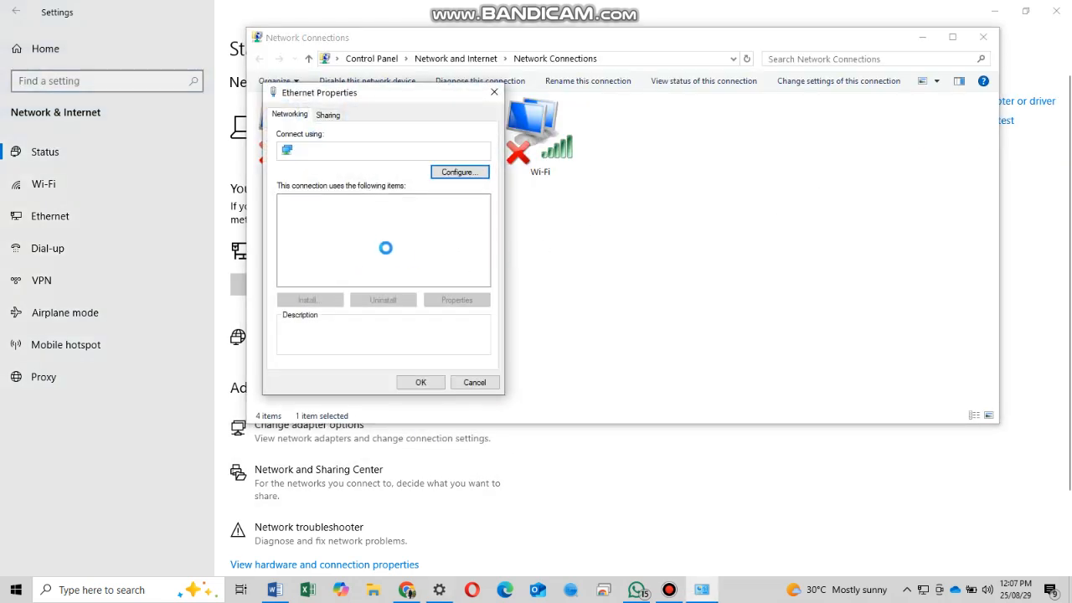
pyautogui.doubleClick(417, 248)
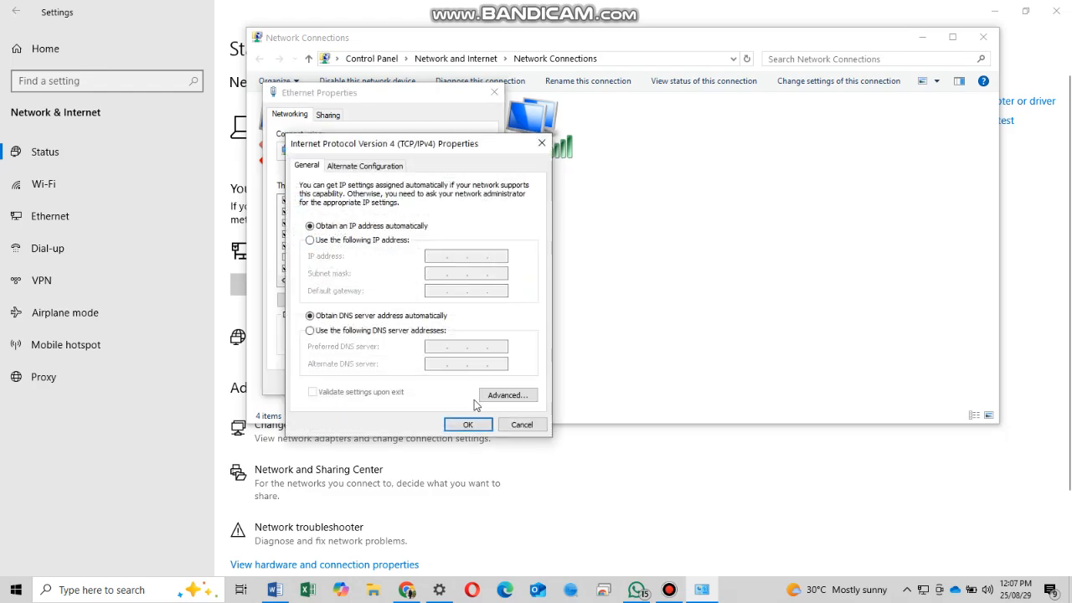
pyautogui.click(475, 422)
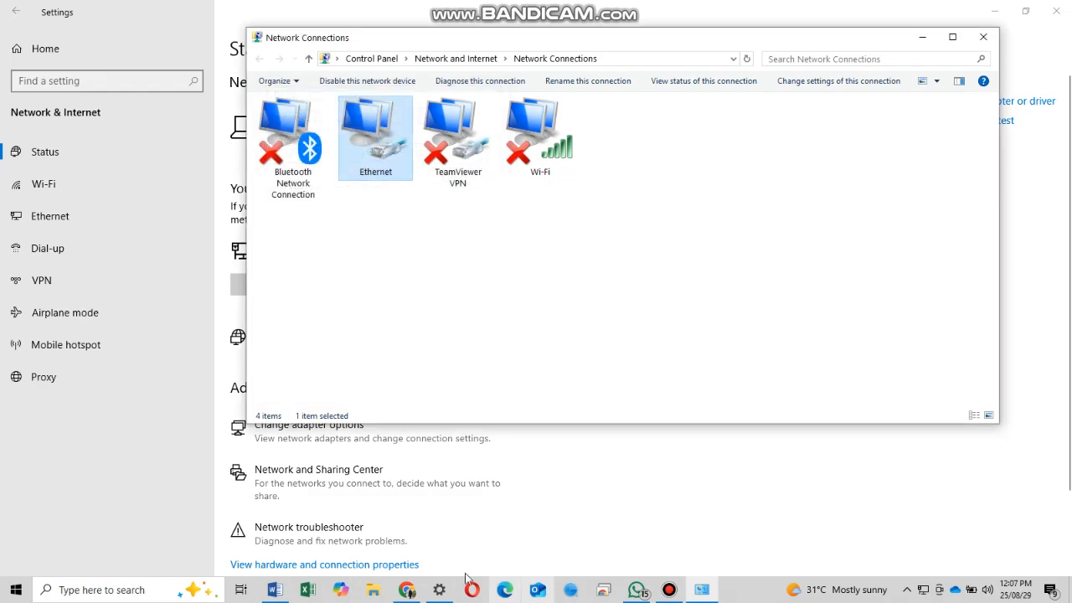
pyautogui.click(408, 590)
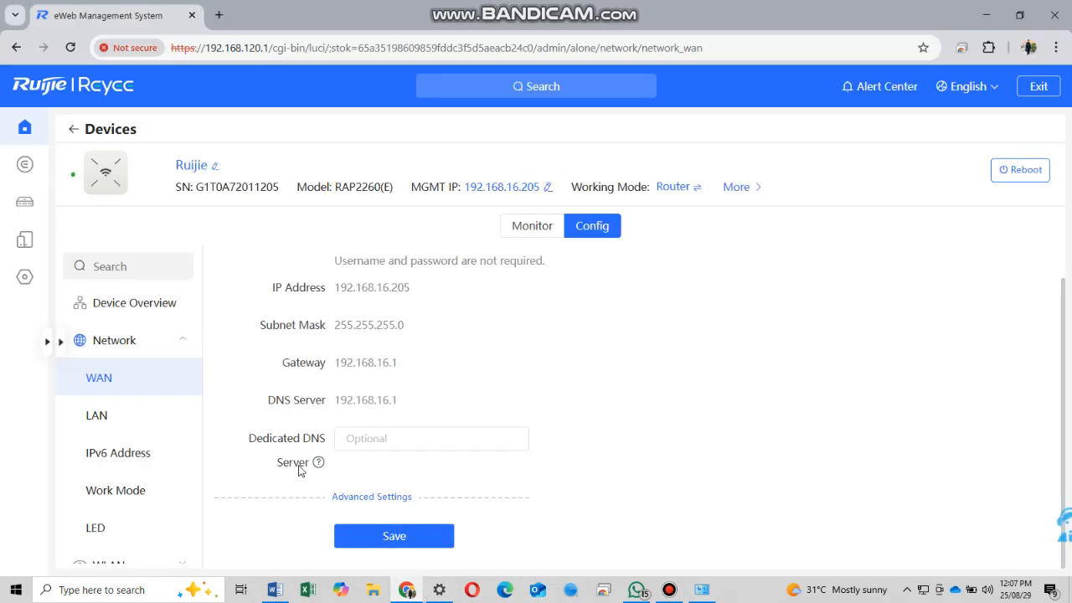
# - Insert a new line reading 'first vlan 10 Test' after the 'with LAN .' line in Word
pyautogui.click(274, 590)
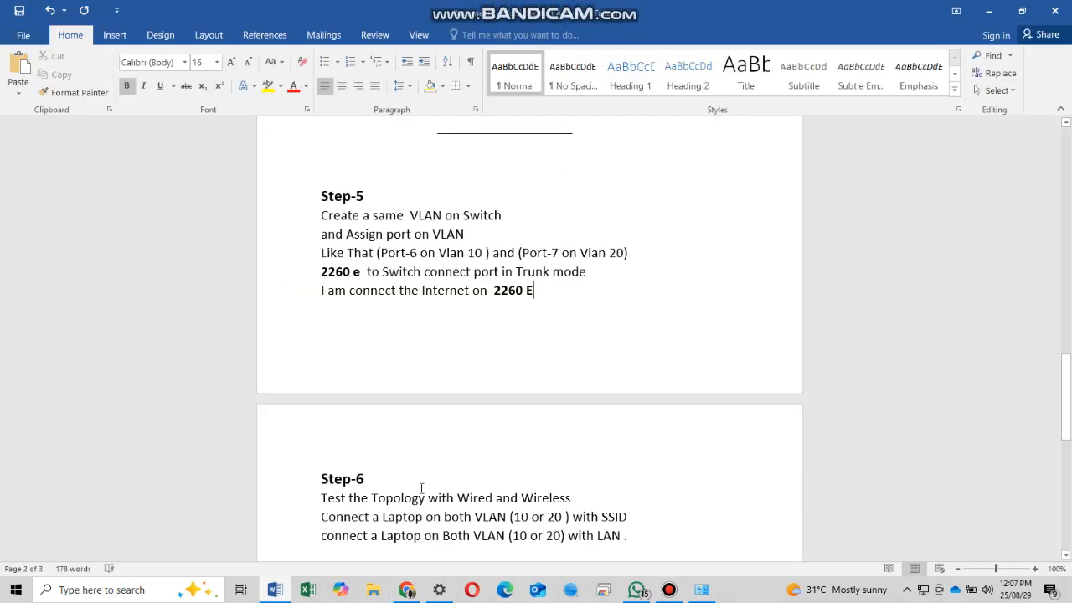
pyautogui.scroll(-2, 503, 461)
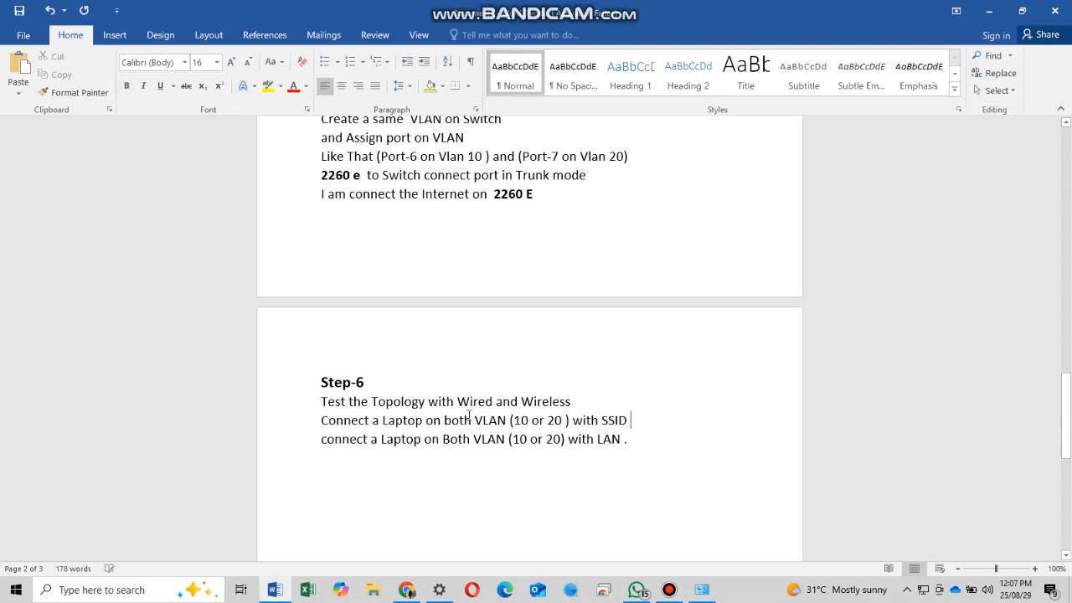
pyautogui.click(309, 415)
pyautogui.click(643, 440)
pyautogui.press('Return')
pyautogui.press('Return')
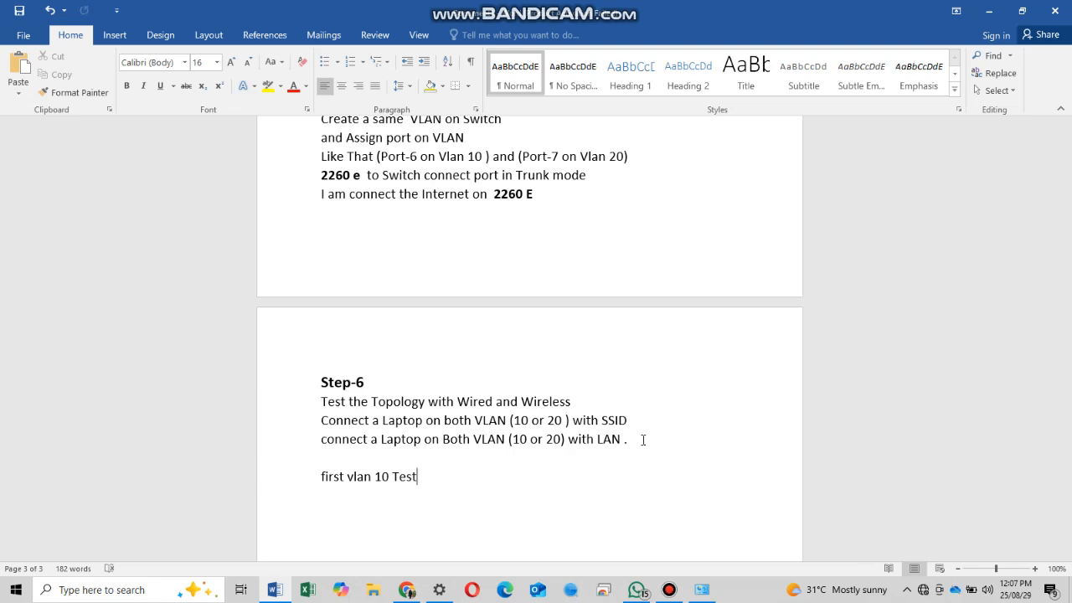
pyautogui.click(923, 590)
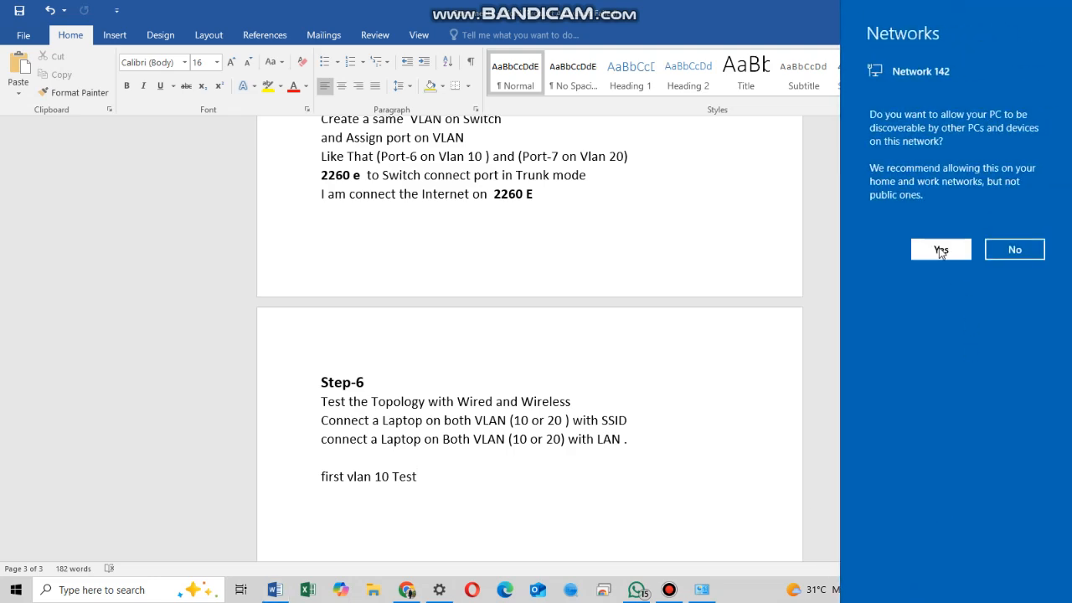
# - Run ipconfig in Command Prompt and confirm the laptop's IPv4 address is 192.168.10.109
pyautogui.click(138, 590)
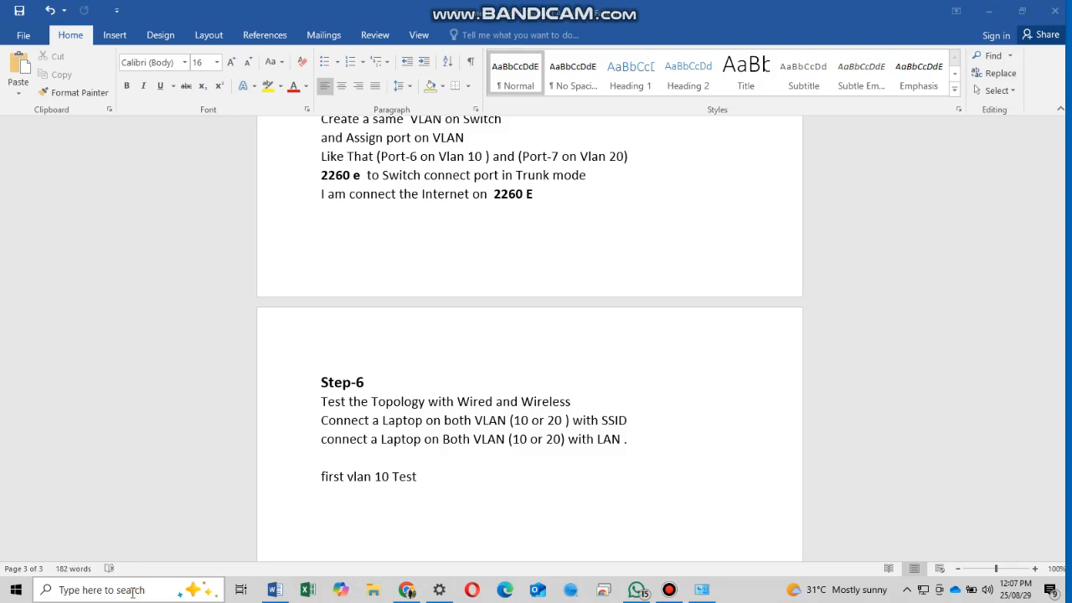
pyautogui.write('cmd')
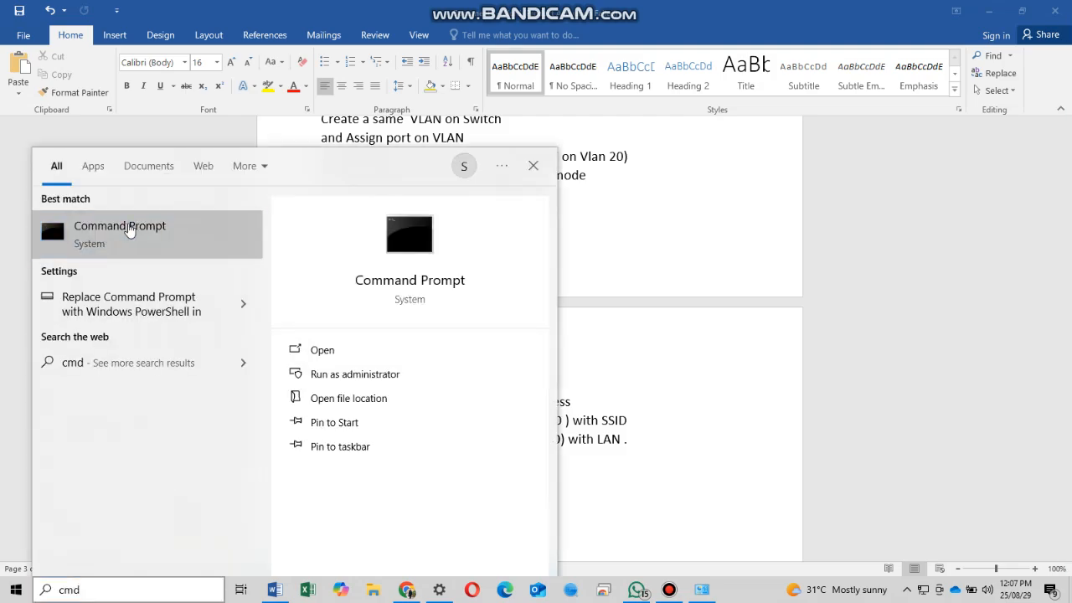
pyautogui.click(125, 229)
pyautogui.write('ip')
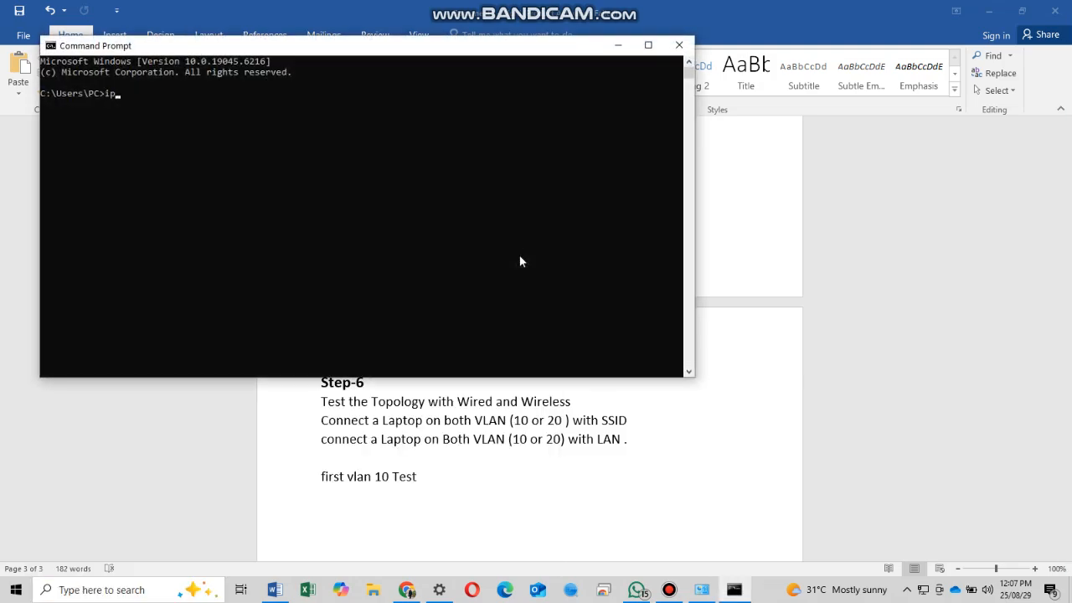
pyautogui.write('config')
pyautogui.press('Return')
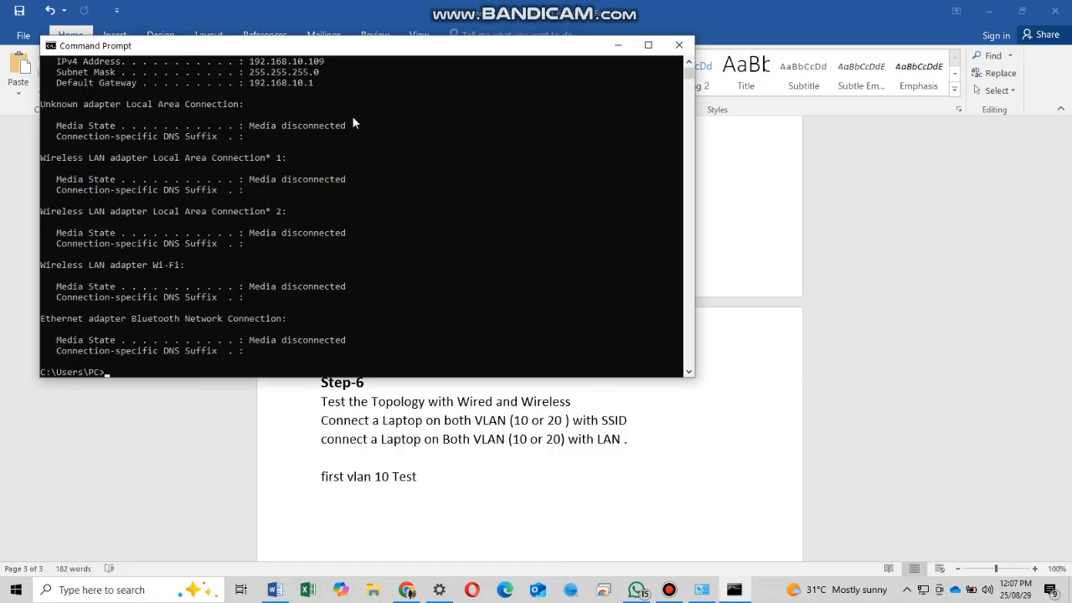
pyautogui.scroll(1, 352, 123)
pyautogui.moveTo(328, 93); pyautogui.dragTo(243, 93)
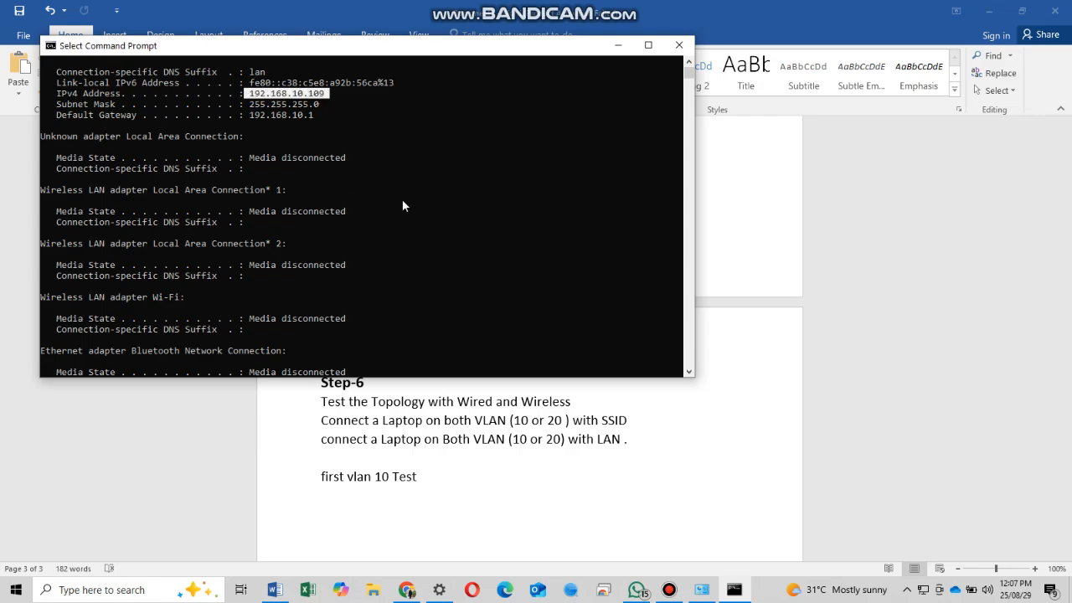
pyautogui.press('Return')
pyautogui.press('Return')
pyautogui.press('Return')
pyautogui.press('Return')
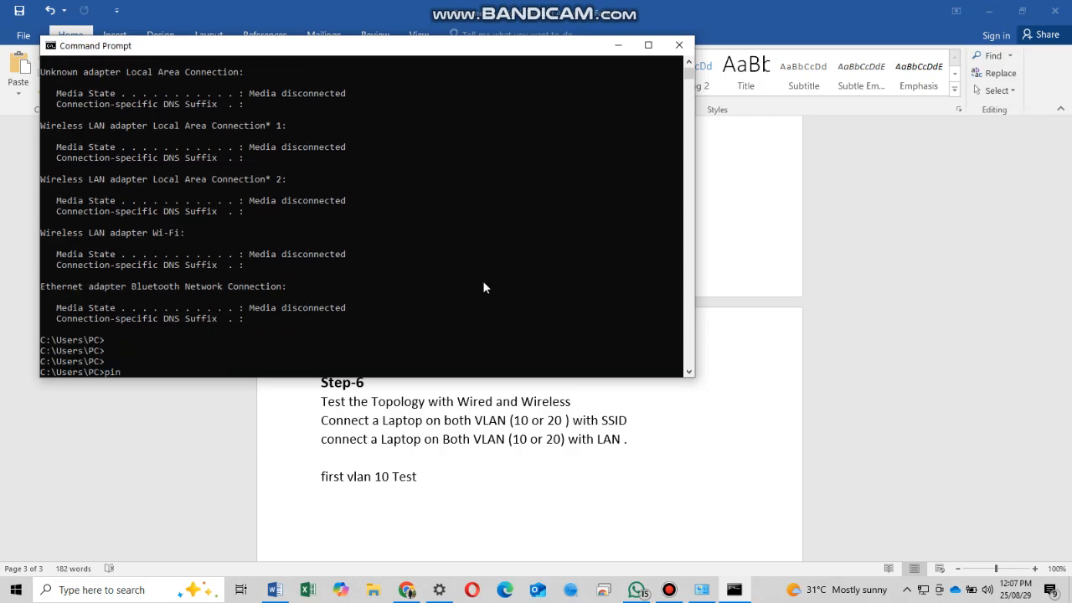
# - Ping google.com (4 of 4 replies, 36ms average) and switch Wi-Fi on
pyautogui.write('ping google.com')
pyautogui.press('Return')
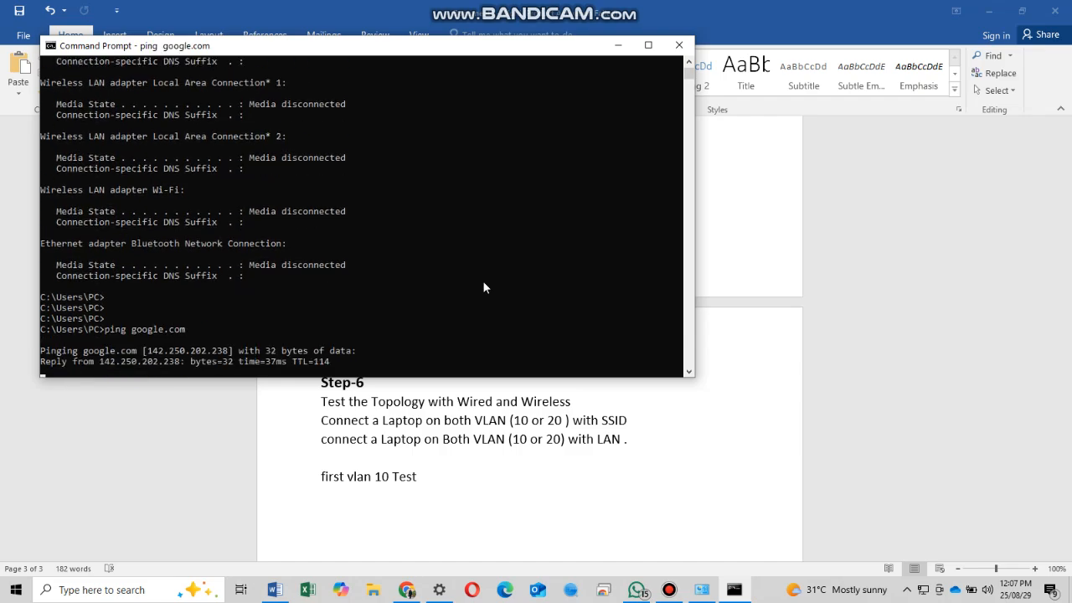
pyautogui.click(497, 307)
pyautogui.press('Return')
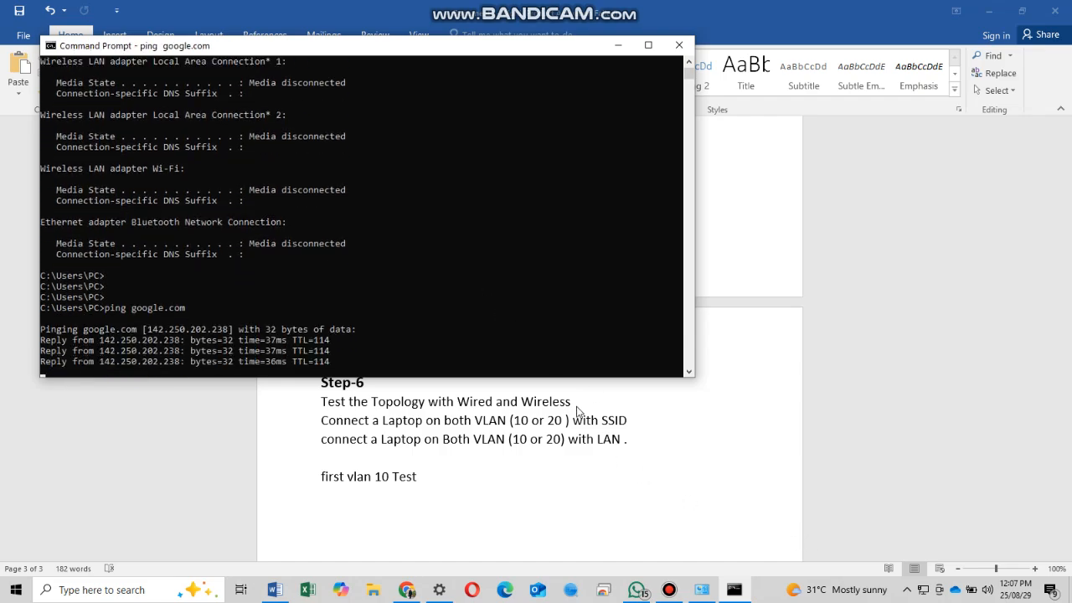
pyautogui.click(467, 305)
pyautogui.press('Return')
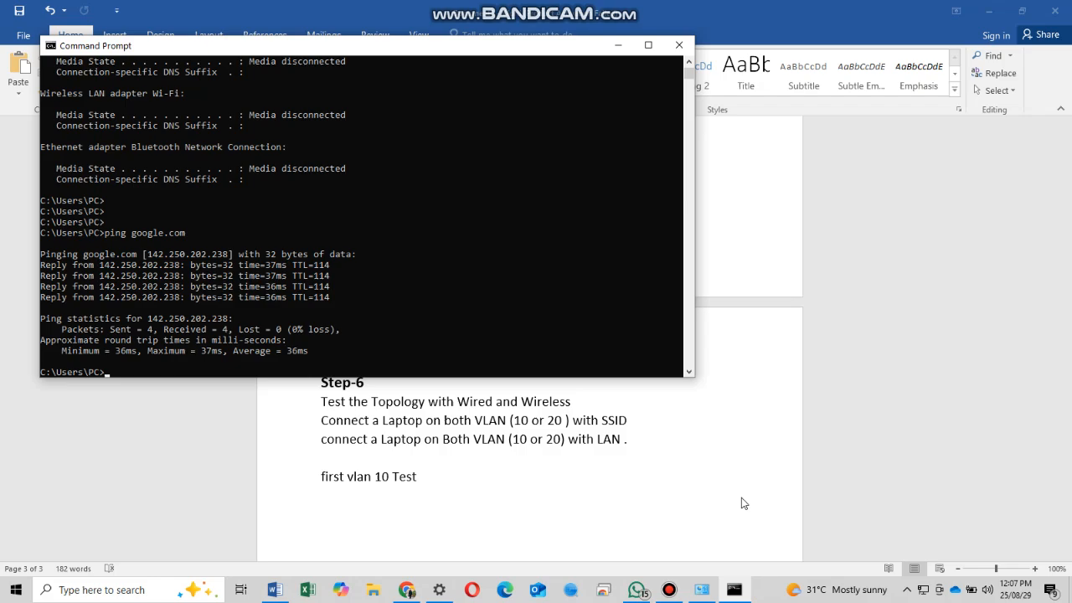
pyautogui.click(923, 588)
pyautogui.click(867, 546)
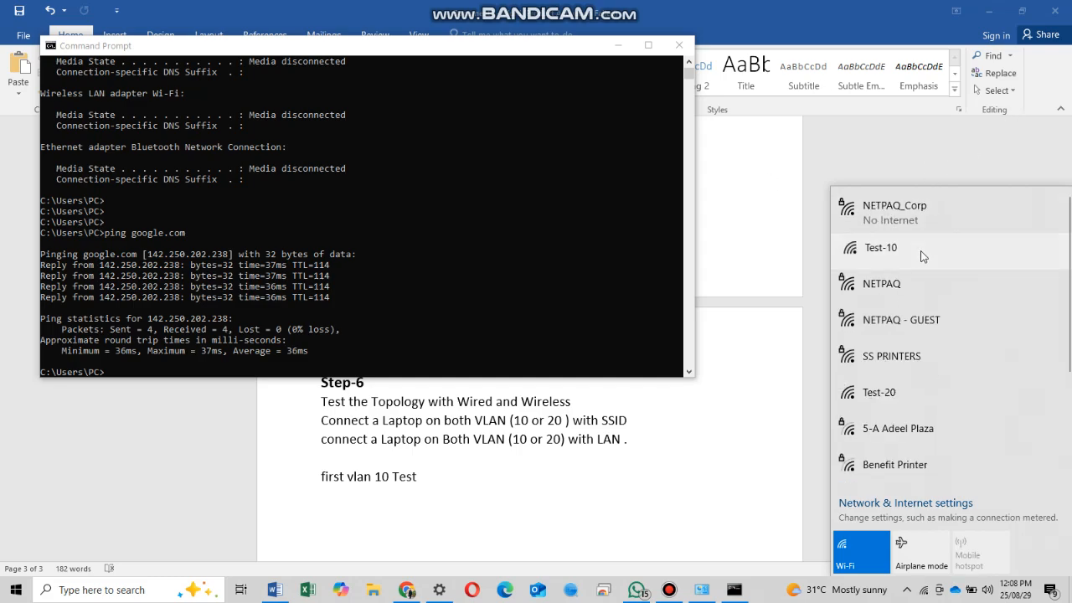
# - Join the Test-10 Wi-Fi network and rerun ping google.com, getting a 37ms first reply
pyautogui.click(936, 248)
pyautogui.click(996, 340)
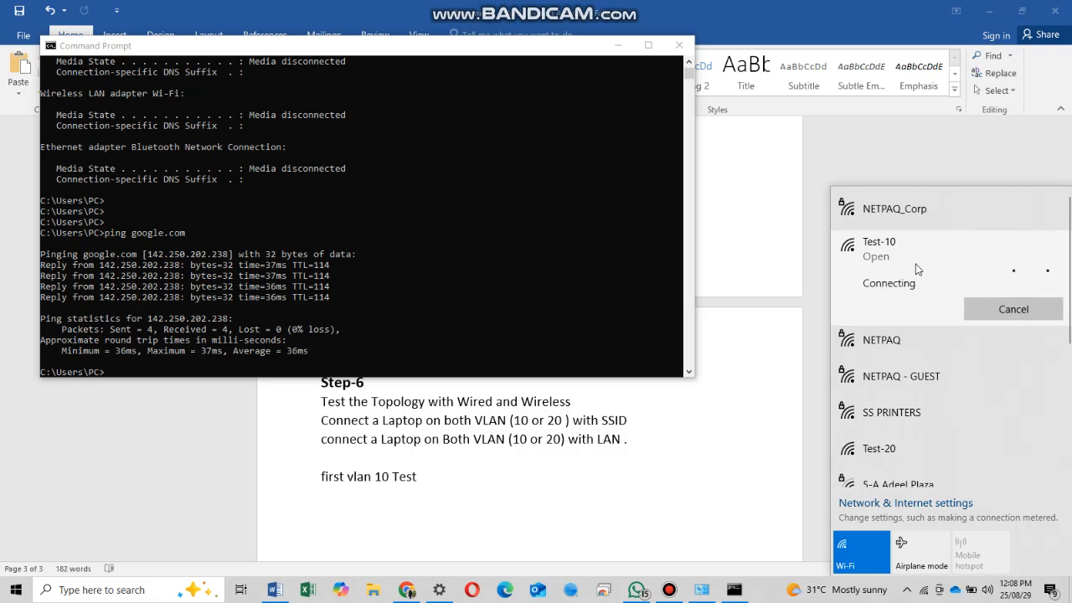
pyautogui.click(499, 279)
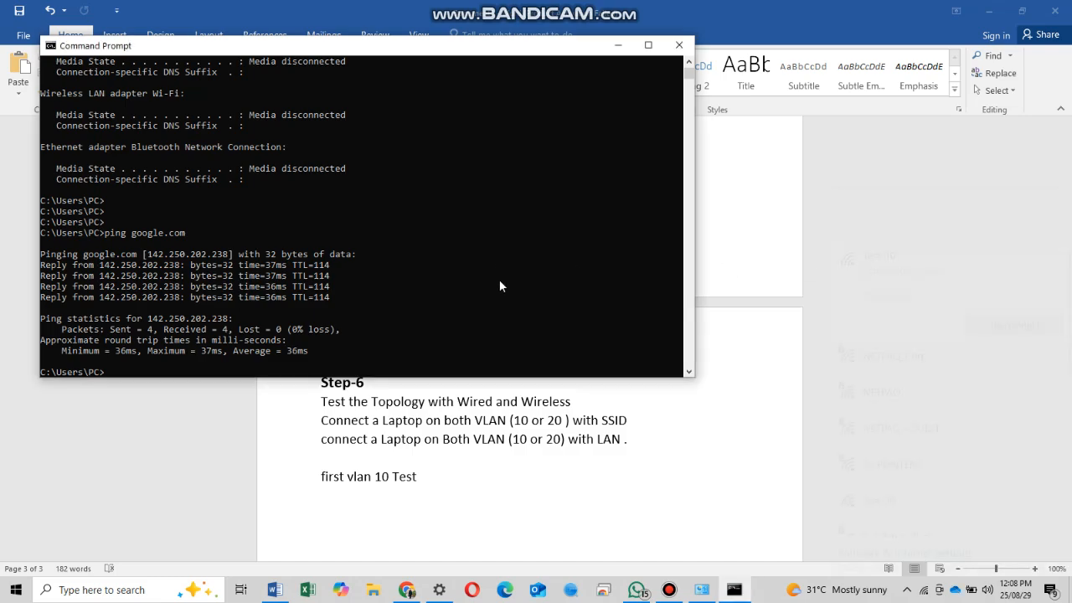
pyautogui.press('Return')
pyautogui.press('Return')
pyautogui.press('Up')
pyautogui.press('Return')
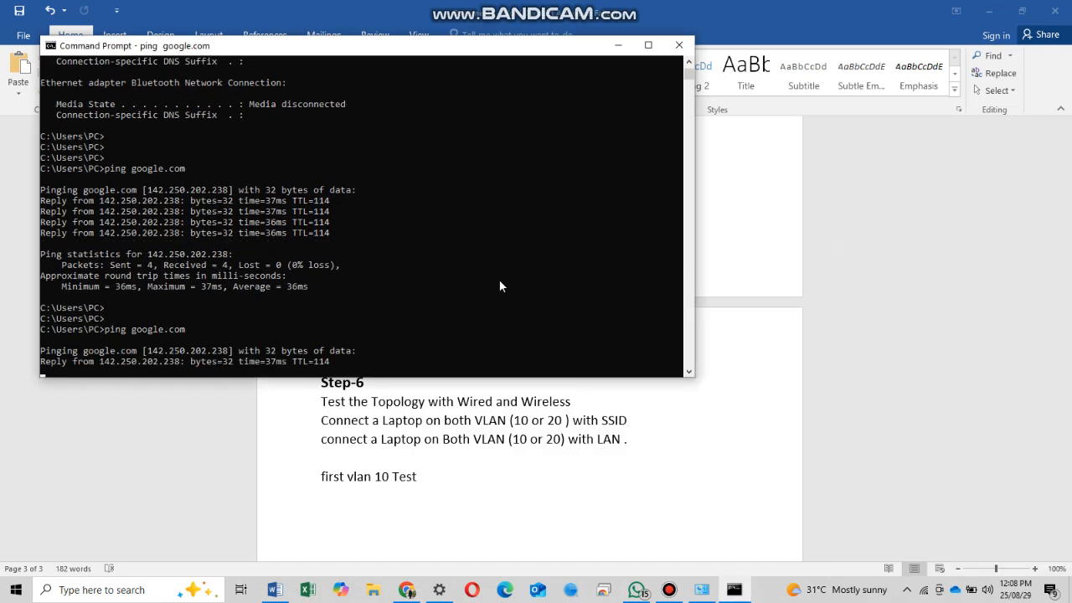